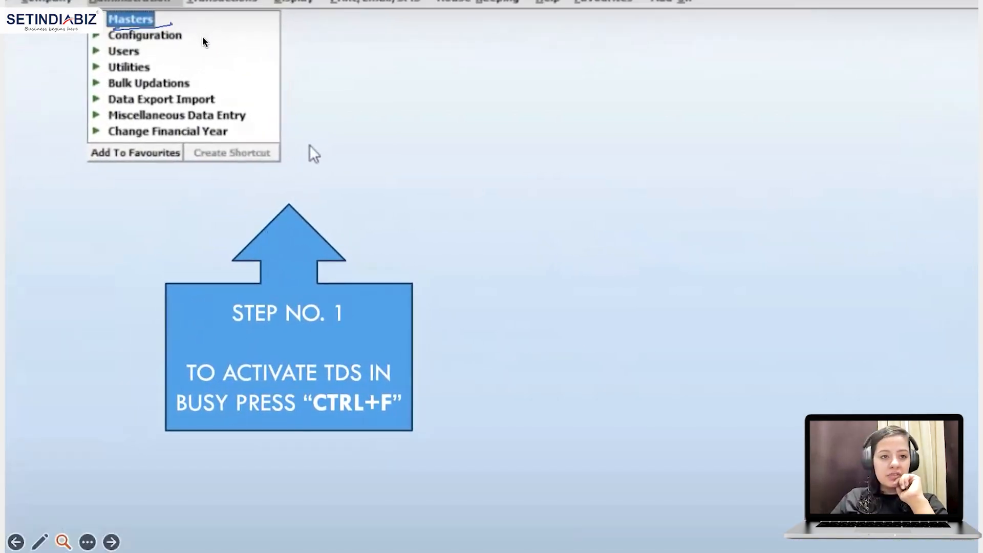
drag(214, 56, 220, 55)
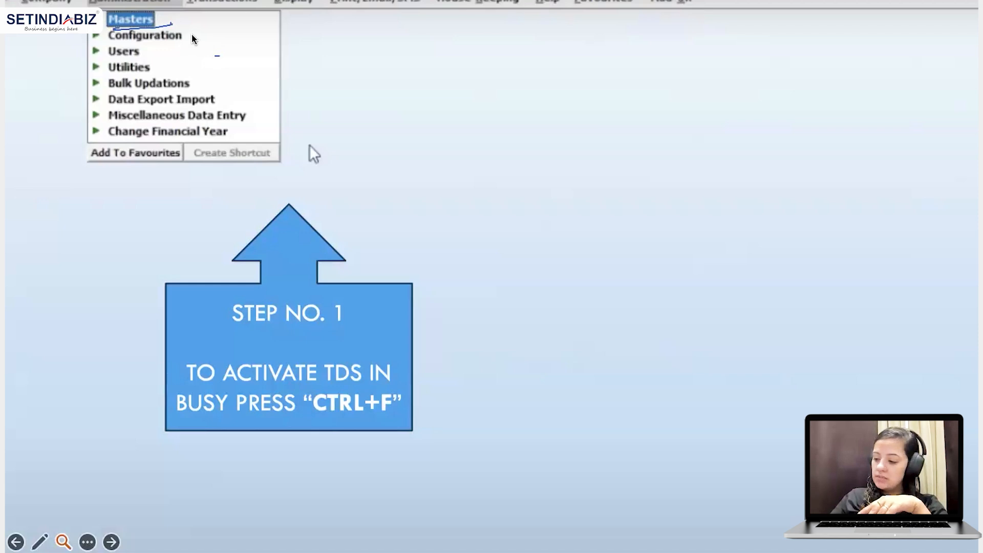
drag(197, 31, 320, 24)
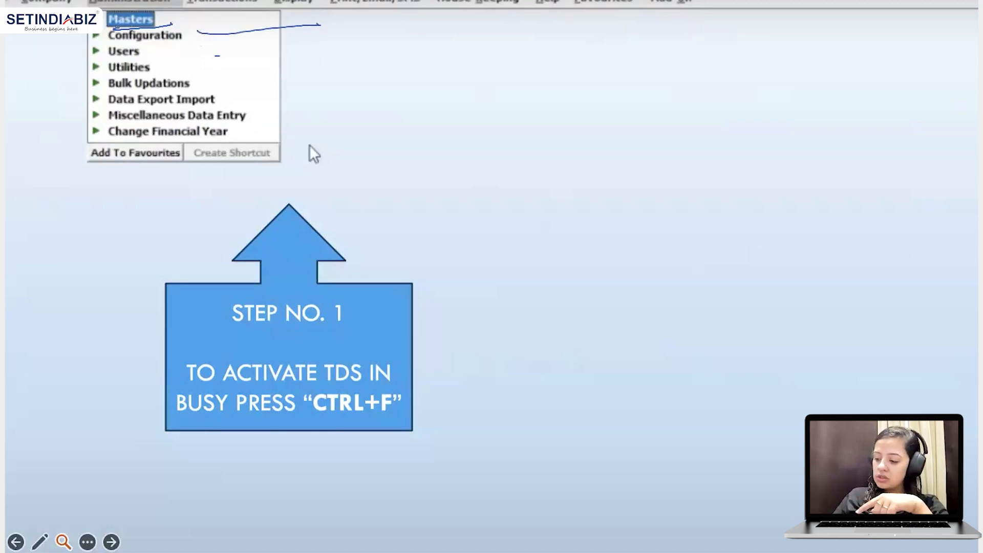
mouse_move(417, 389)
mouse_down()
mouse_move(357, 384)
mouse_move(361, 431)
mouse_move(435, 406)
mouse_move(417, 378)
mouse_up()
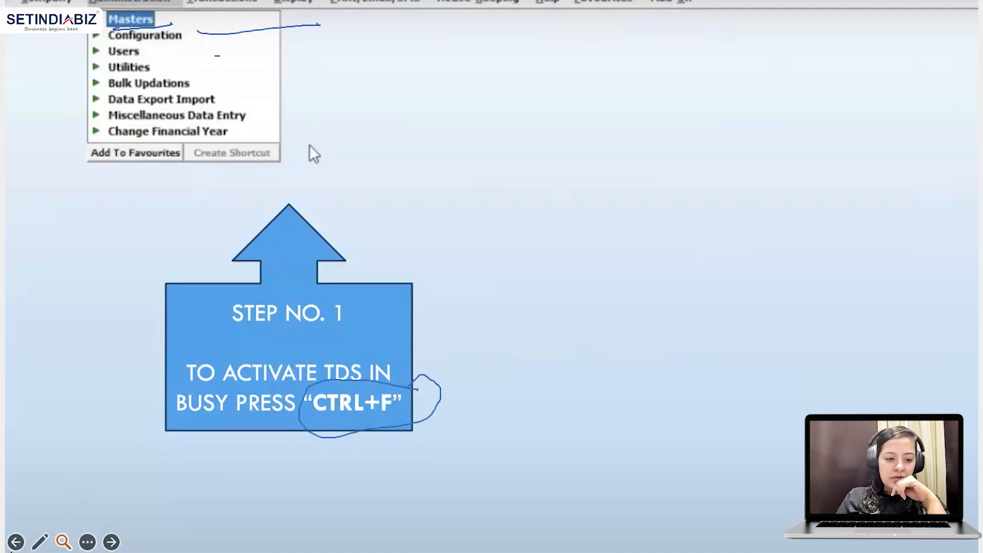
key(Right)
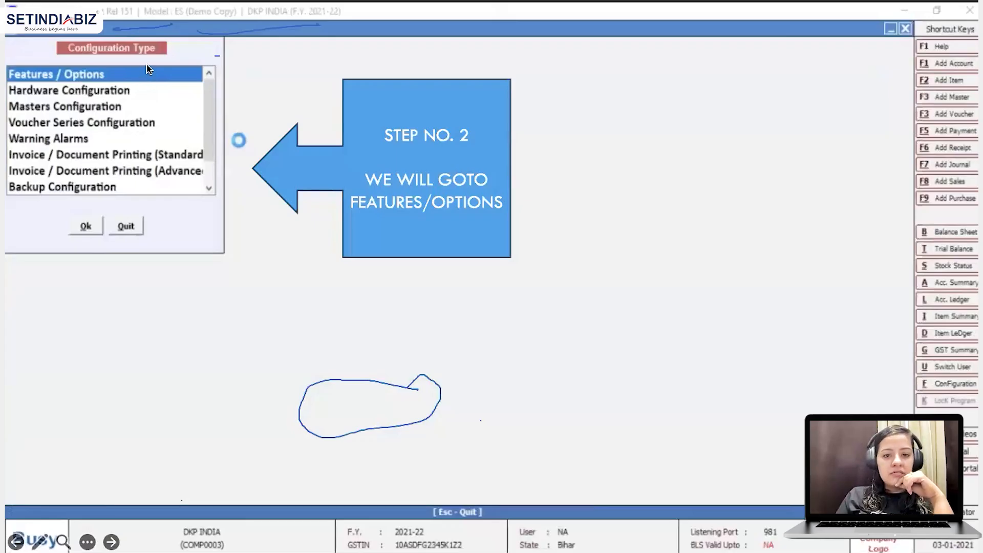
key(Left)
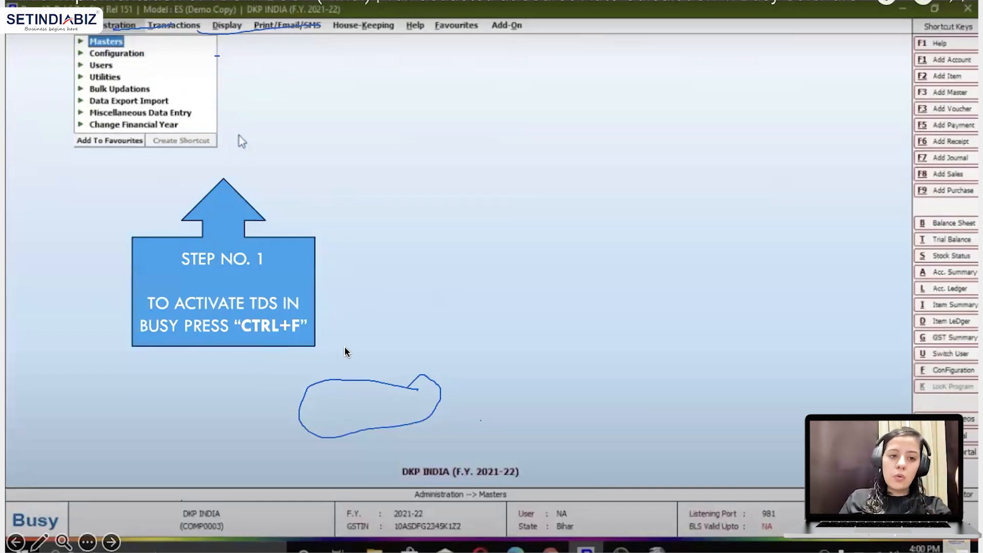
key(Right)
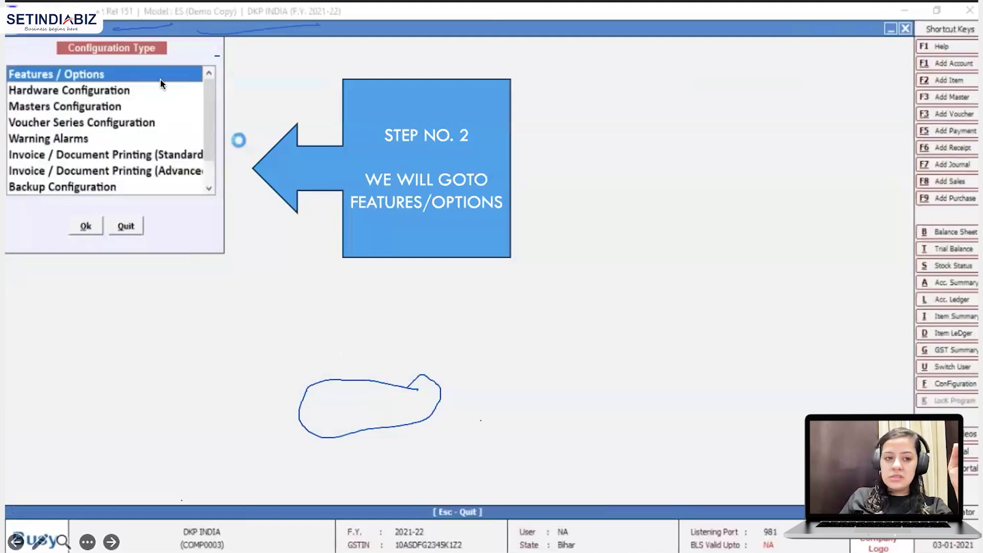
key(Right)
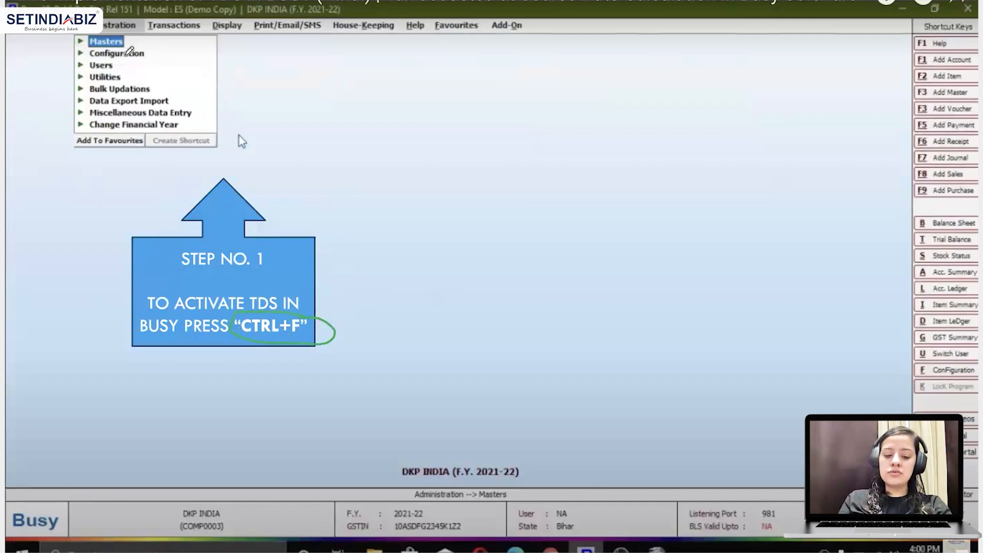
key(ctrl+f)
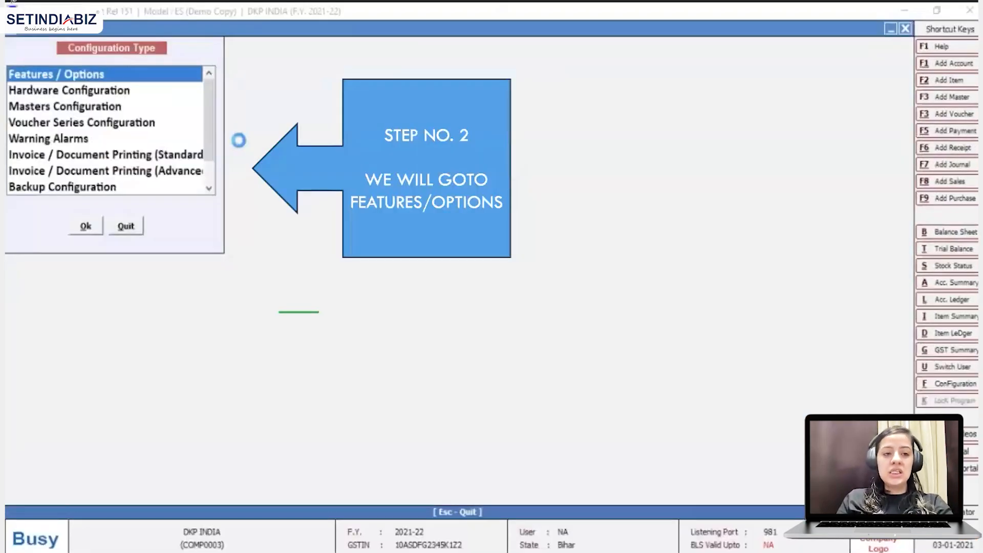
drag(23, 76, 52, 78)
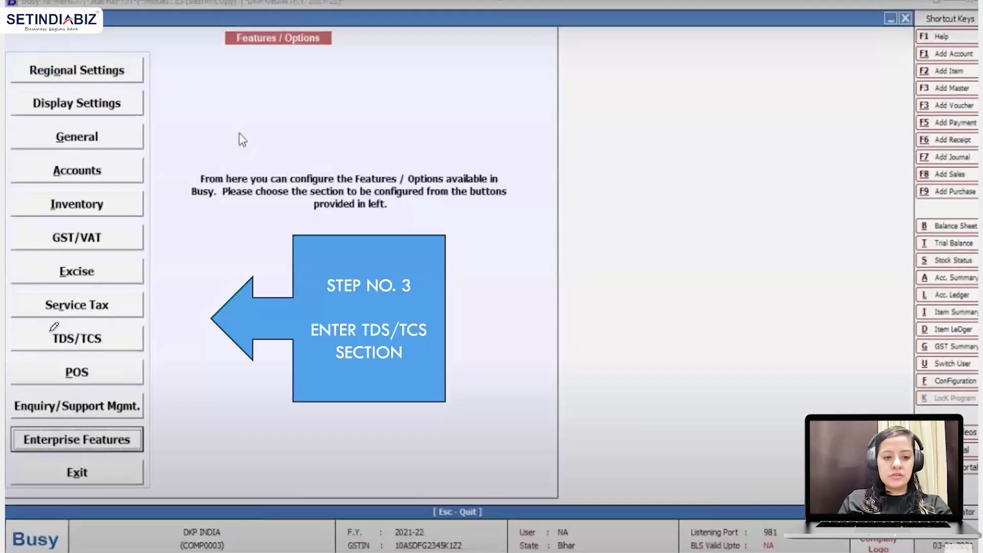
mouse_move(49, 330)
mouse_down()
mouse_move(80, 327)
mouse_move(117, 342)
mouse_move(45, 344)
mouse_move(54, 334)
mouse_up()
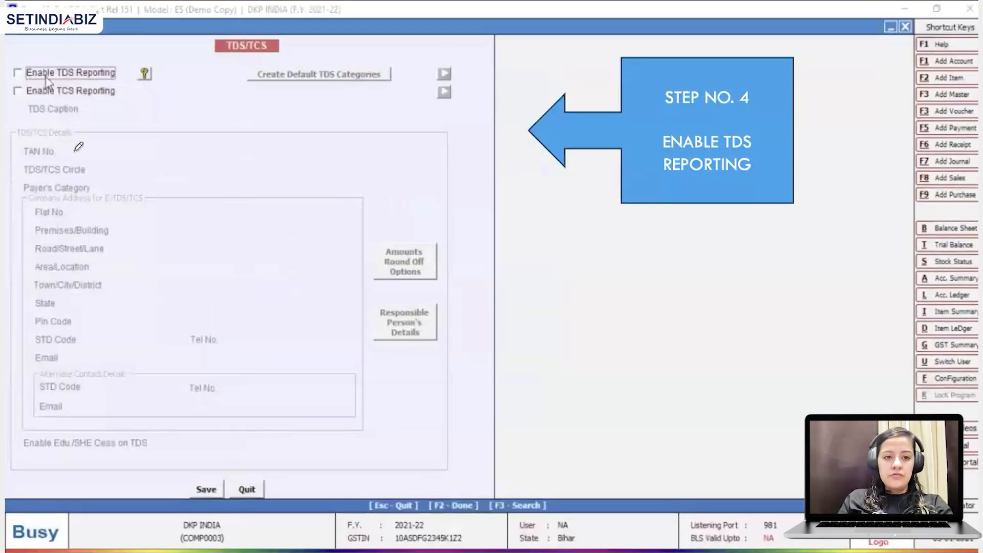
drag(15, 71, 41, 60)
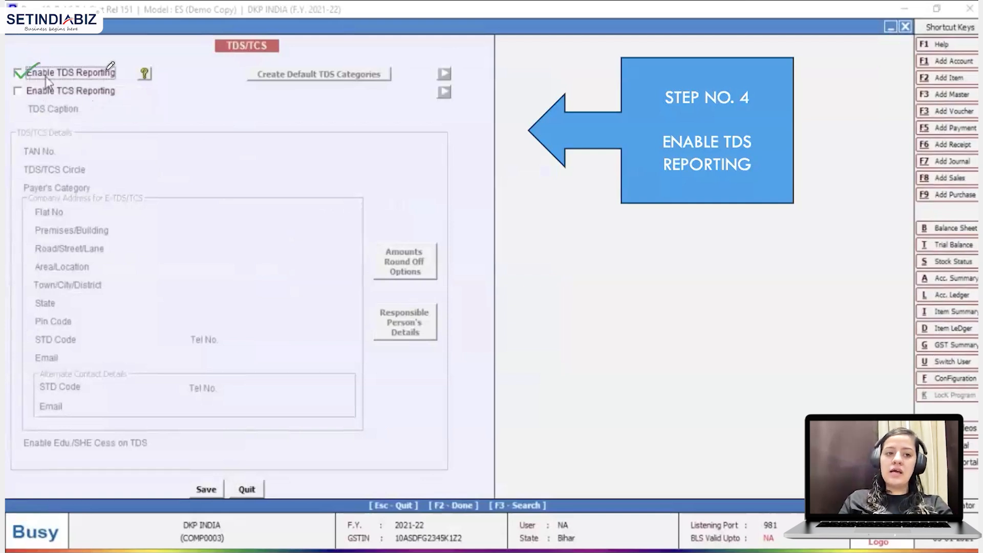
drag(52, 82, 93, 86)
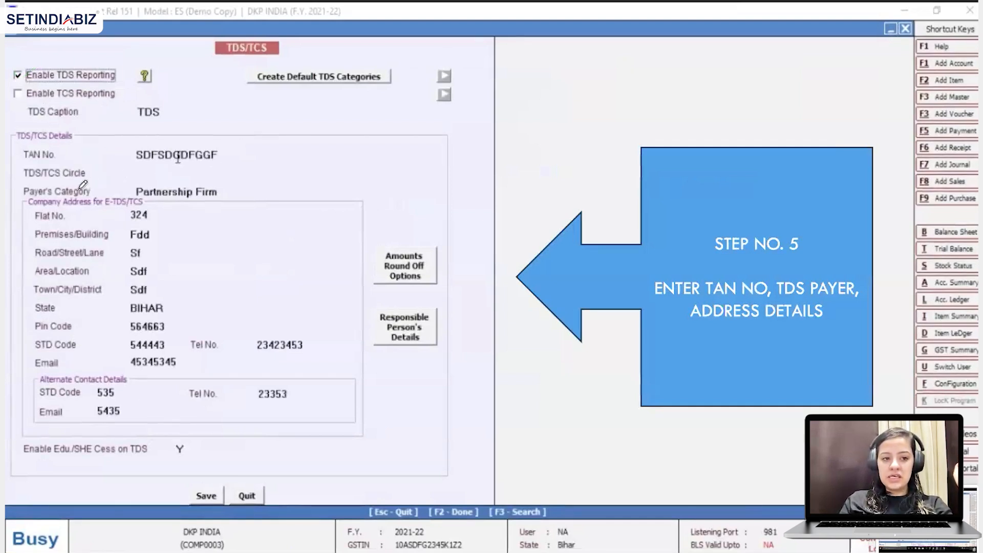
mouse_move(184, 183)
mouse_down()
mouse_move(128, 185)
mouse_move(198, 210)
mouse_move(229, 171)
mouse_move(185, 179)
mouse_up()
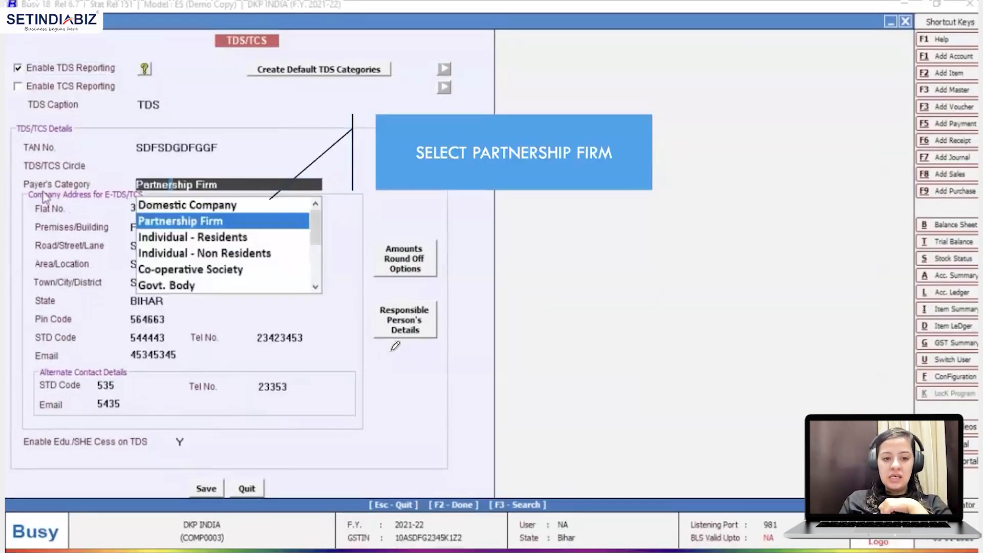
mouse_move(440, 291)
mouse_down()
mouse_move(384, 302)
mouse_move(377, 327)
mouse_move(453, 307)
mouse_move(432, 293)
mouse_up()
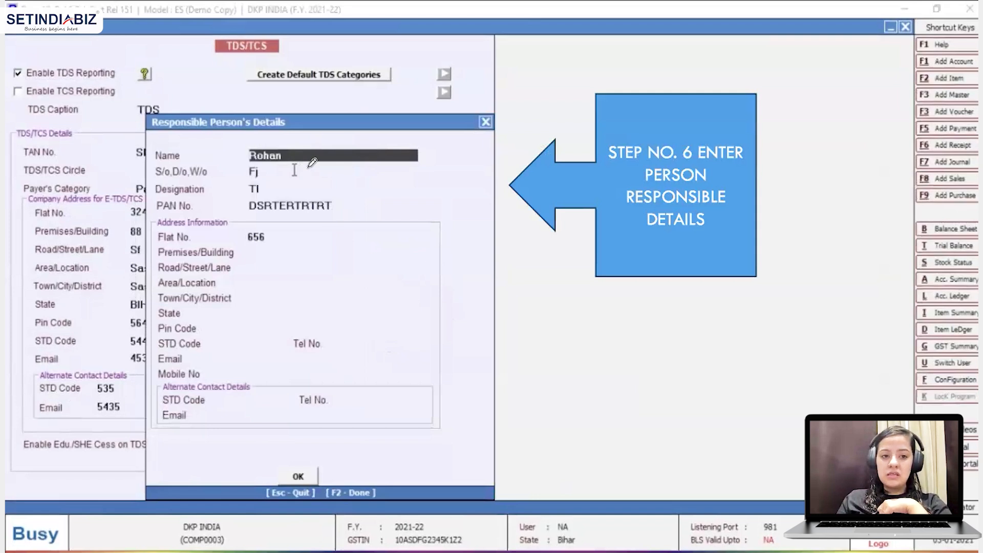
drag(258, 214, 297, 215)
drag(202, 244, 214, 244)
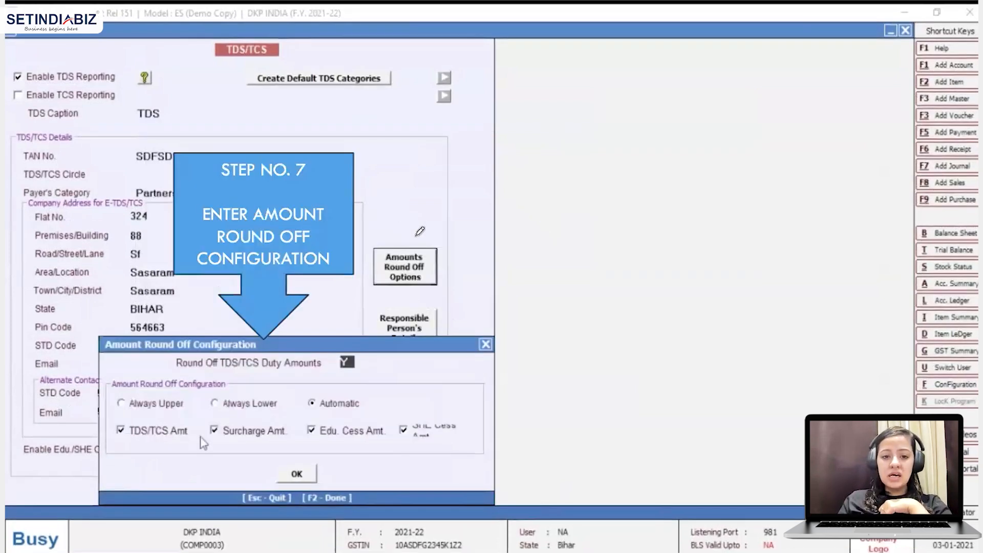
mouse_move(403, 228)
mouse_down()
mouse_move(378, 248)
mouse_move(403, 295)
mouse_move(435, 288)
mouse_up()
drag(453, 211, 399, 237)
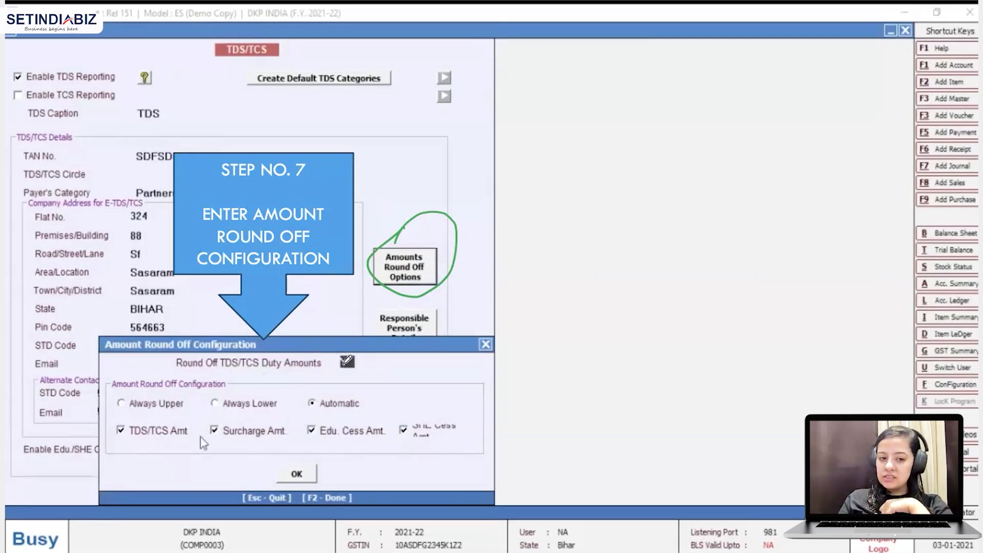
drag(337, 369, 357, 358)
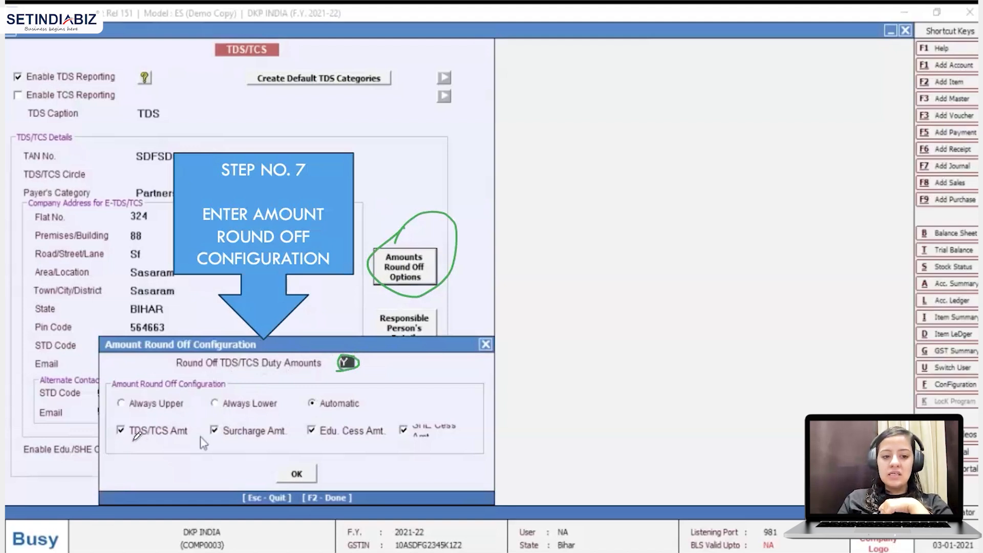
drag(125, 446, 430, 445)
click(226, 446)
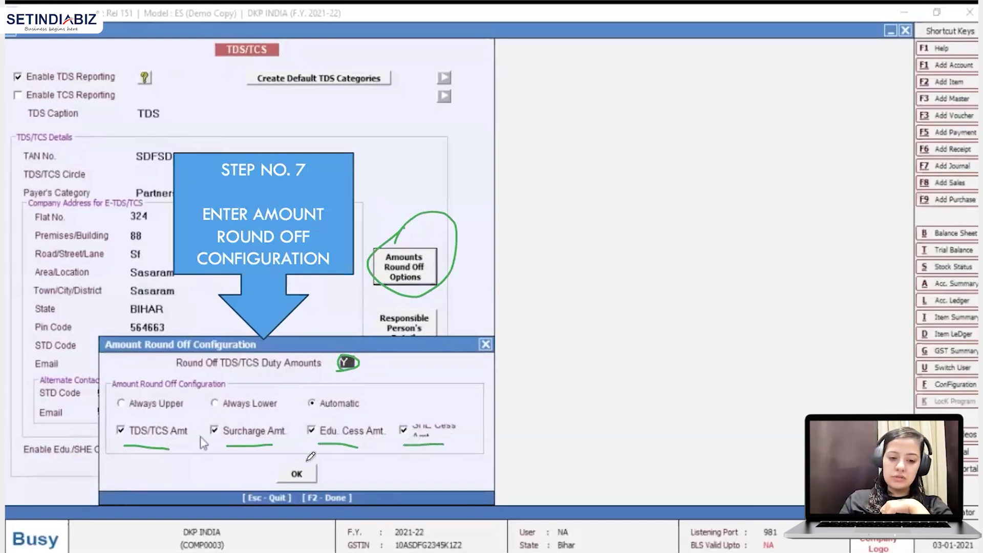
mouse_move(305, 473)
mouse_down()
mouse_move(309, 481)
mouse_move(329, 464)
mouse_up()
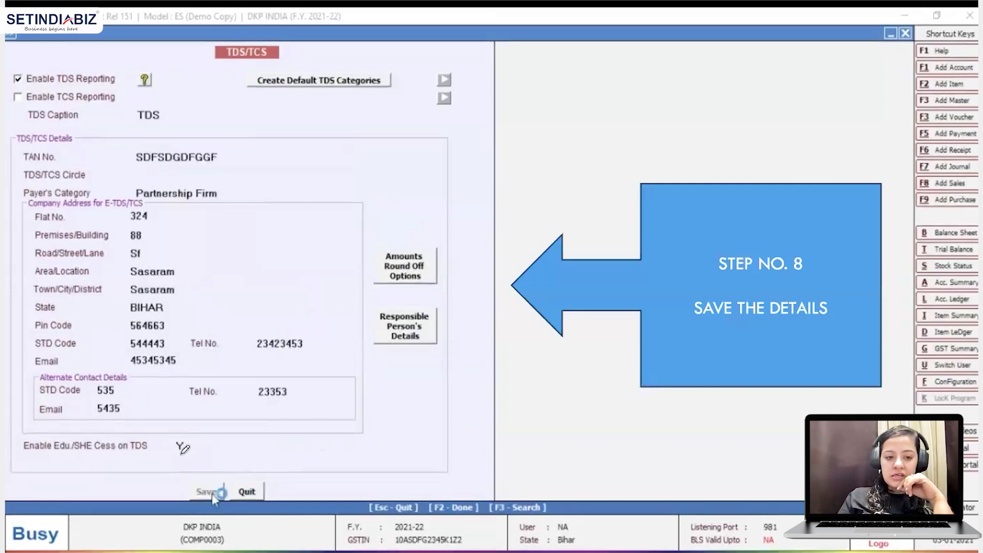
mouse_move(198, 440)
mouse_down()
mouse_move(161, 427)
mouse_move(198, 454)
mouse_up()
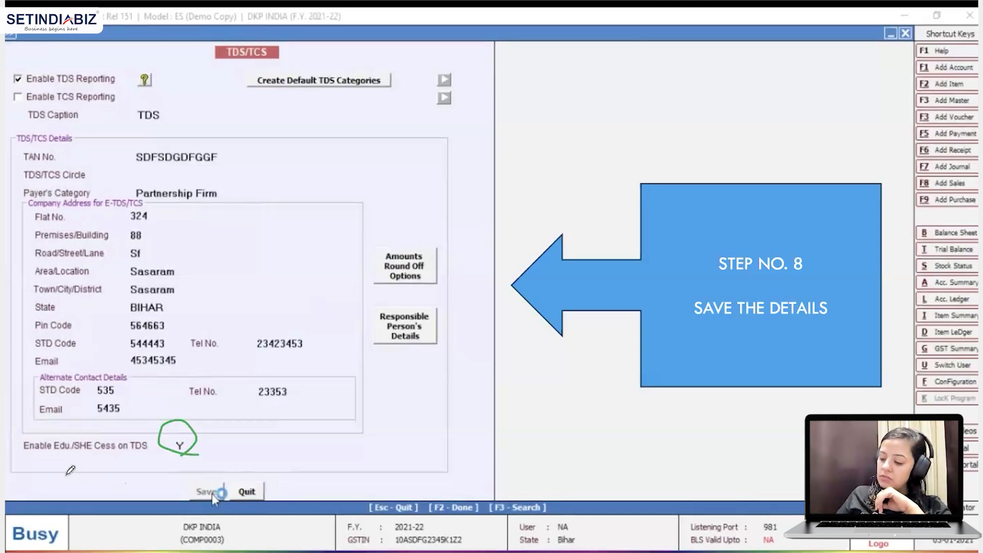
drag(54, 477, 74, 472)
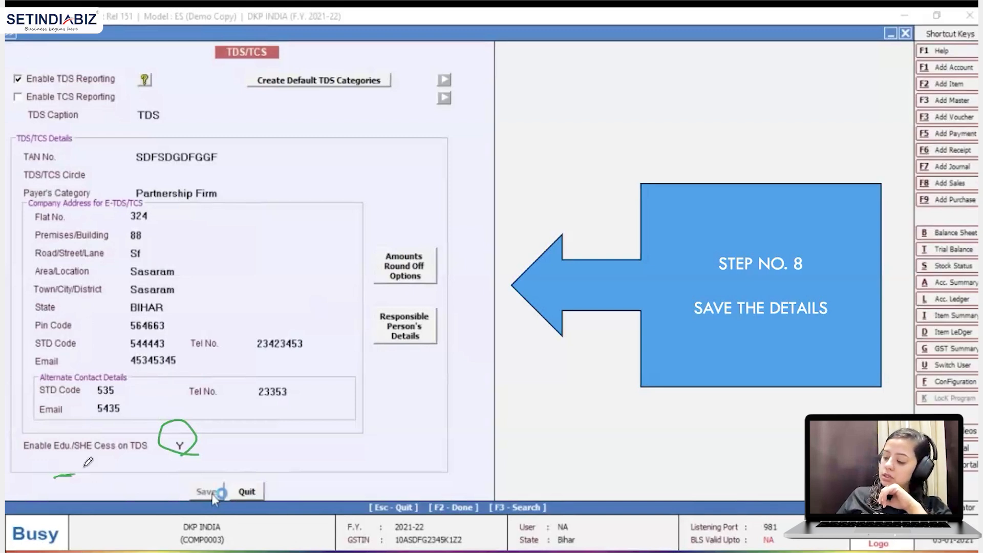
mouse_move(88, 459)
mouse_down()
mouse_move(89, 484)
mouse_move(160, 461)
mouse_move(185, 474)
mouse_move(221, 470)
mouse_up()
click(222, 470)
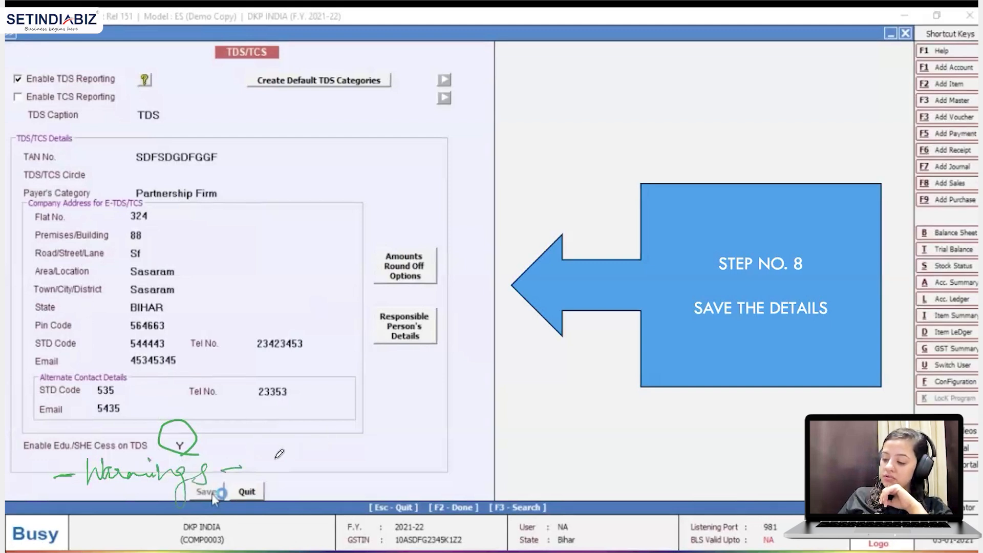
mouse_move(294, 453)
mouse_down()
mouse_move(281, 476)
mouse_move(352, 469)
mouse_up()
mouse_move(375, 435)
mouse_down()
mouse_move(362, 497)
mouse_move(412, 448)
mouse_move(427, 466)
mouse_move(440, 453)
mouse_move(481, 453)
mouse_move(496, 433)
mouse_move(540, 450)
mouse_move(625, 431)
mouse_move(704, 446)
mouse_move(759, 422)
mouse_move(783, 445)
mouse_move(645, 481)
mouse_move(727, 486)
mouse_move(742, 473)
mouse_move(724, 494)
mouse_up()
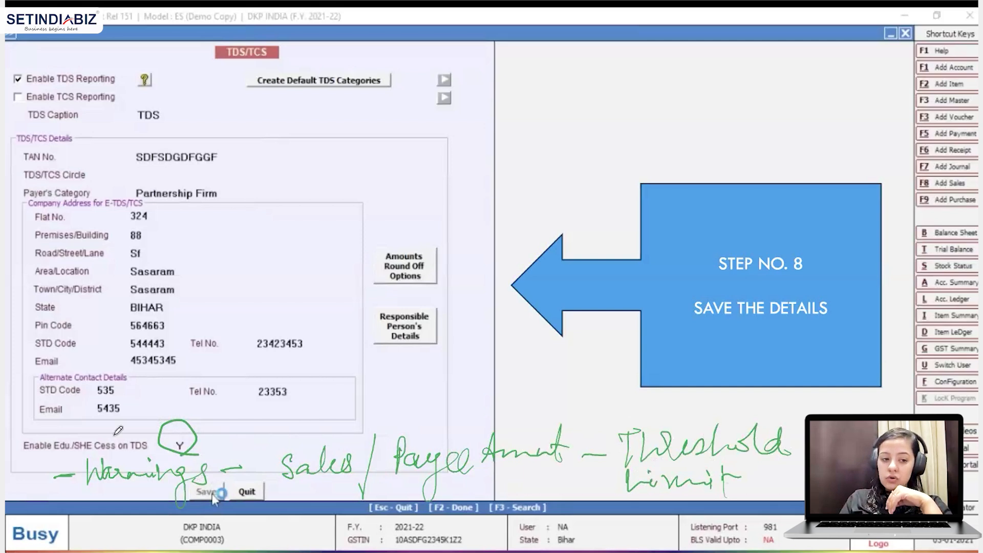
mouse_move(51, 436)
mouse_down()
mouse_move(13, 435)
mouse_move(11, 489)
mouse_move(51, 489)
mouse_up()
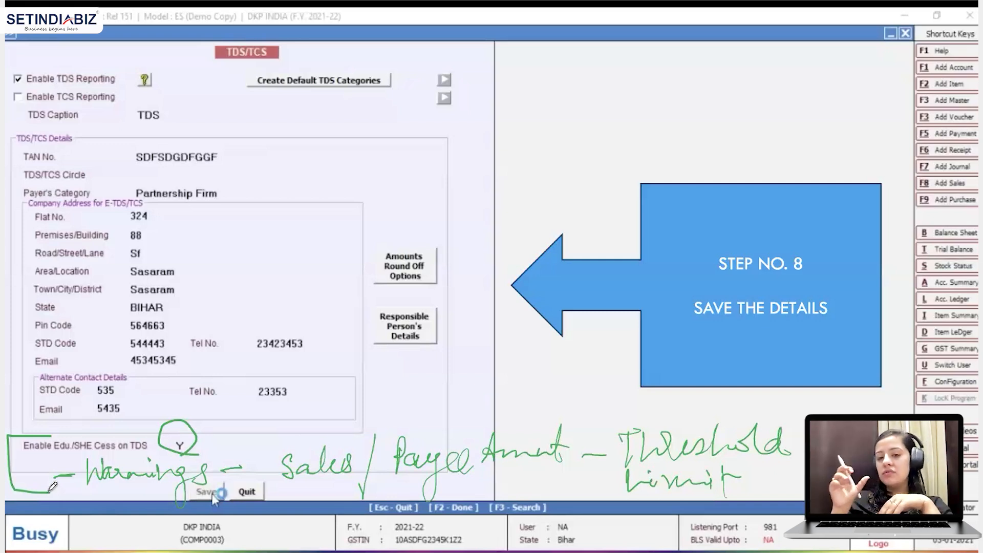
click(214, 496)
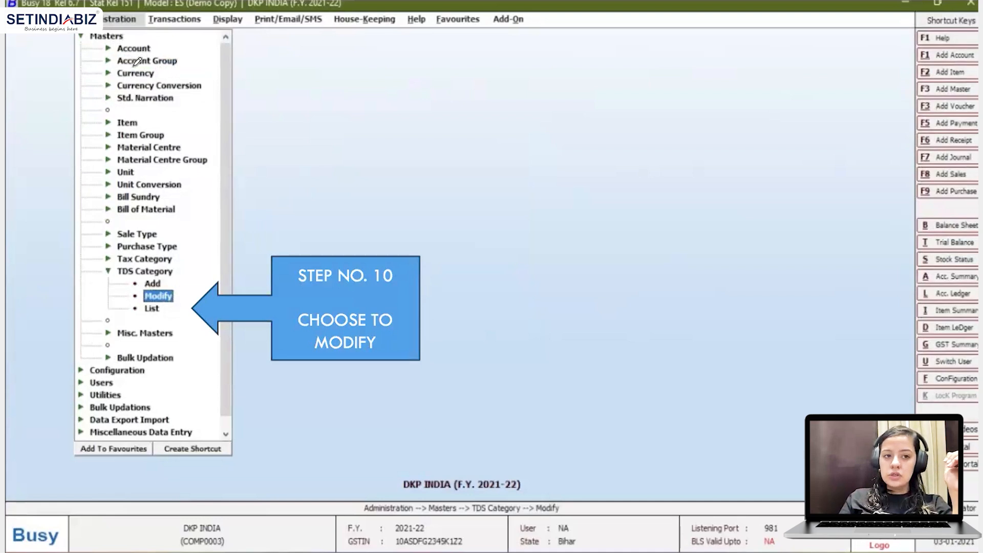
drag(133, 65, 152, 65)
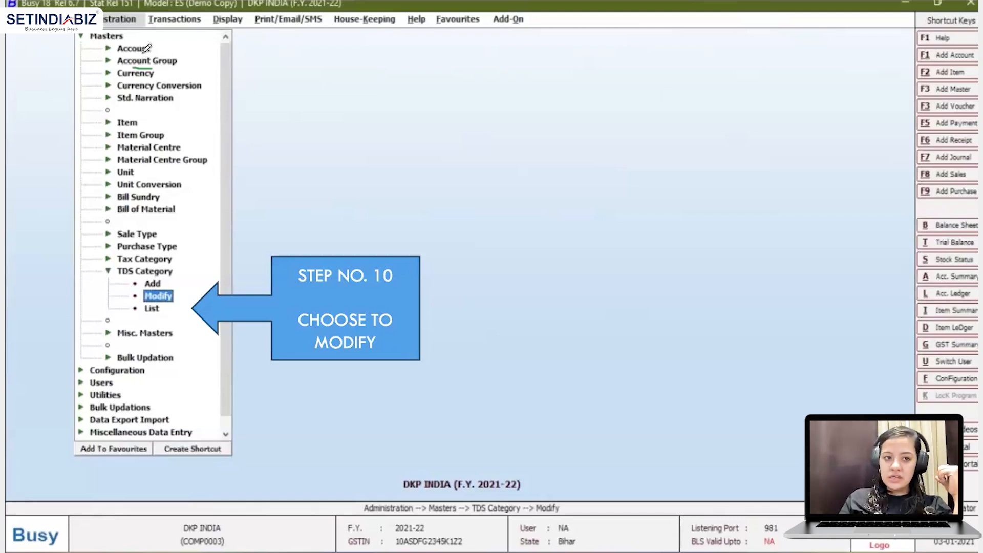
drag(128, 54, 148, 53)
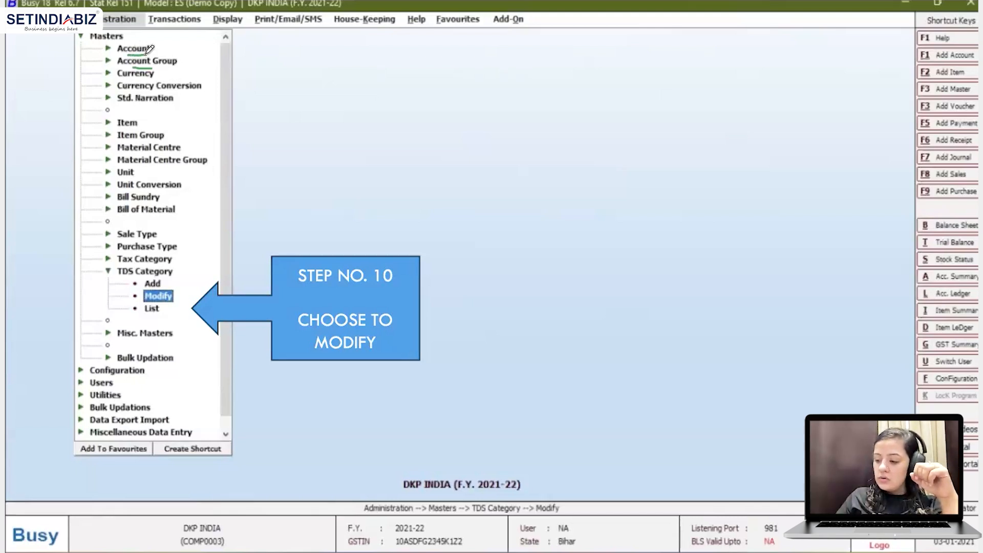
mouse_move(301, 43)
mouse_down()
mouse_move(285, 85)
mouse_move(558, 44)
mouse_move(593, 56)
mouse_move(851, 62)
mouse_move(864, 37)
mouse_up()
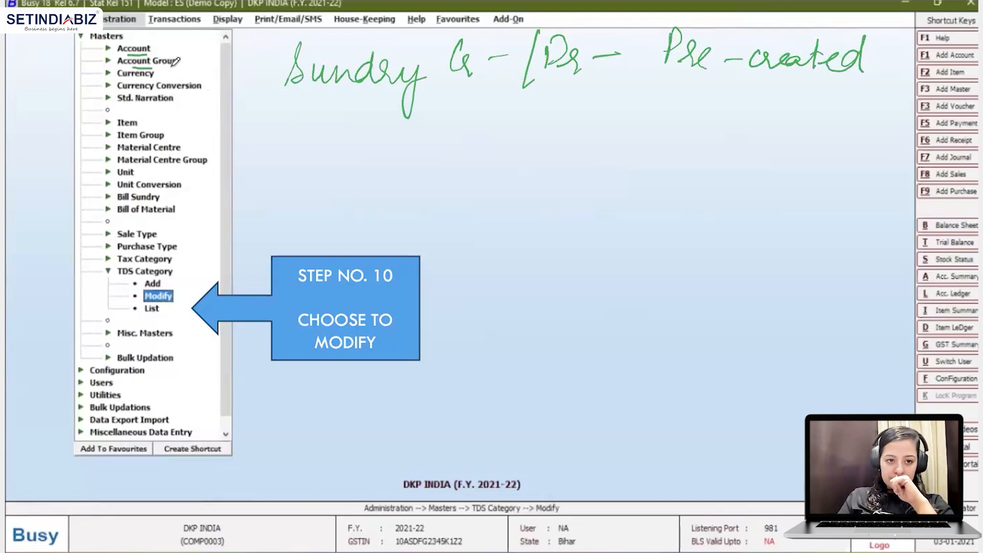
mouse_move(118, 281)
mouse_down()
mouse_move(149, 281)
mouse_move(169, 302)
mouse_up()
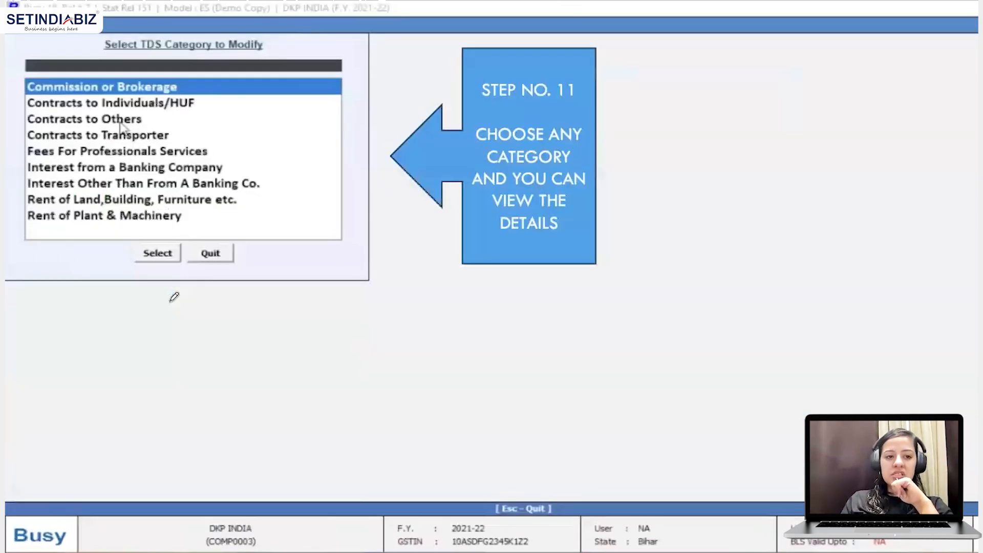
drag(46, 206, 113, 205)
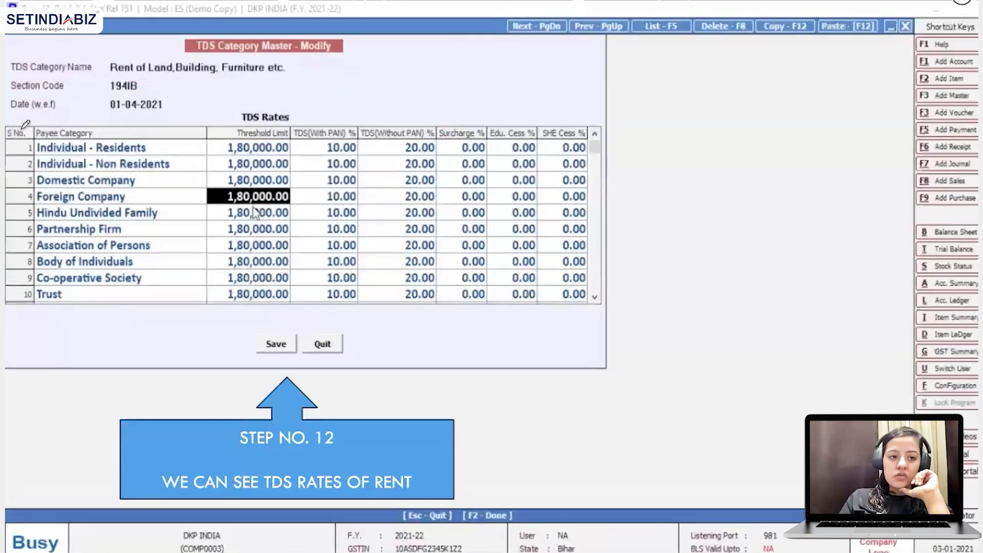
mouse_move(23, 144)
mouse_down()
mouse_move(20, 302)
mouse_move(32, 303)
mouse_up()
drag(160, 203, 184, 198)
click(145, 230)
drag(144, 230, 165, 227)
drag(162, 240, 179, 233)
mouse_move(156, 264)
mouse_down()
mouse_move(174, 256)
mouse_move(174, 274)
mouse_up()
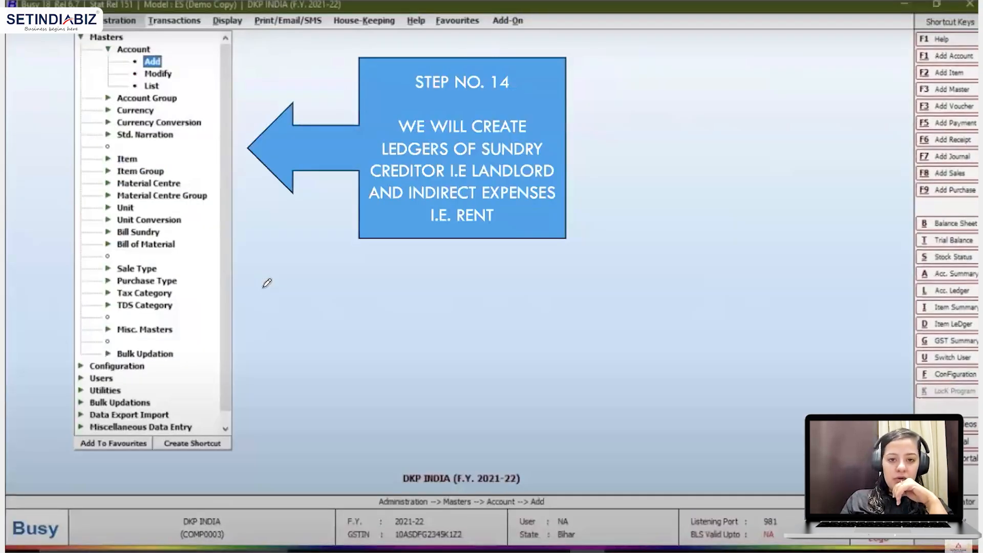
drag(404, 161, 449, 159)
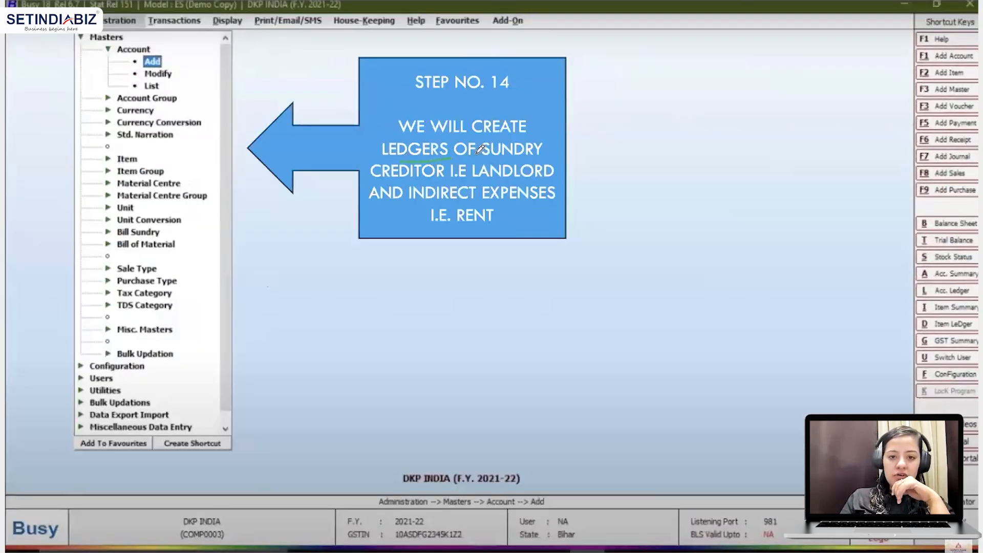
drag(392, 182, 439, 180)
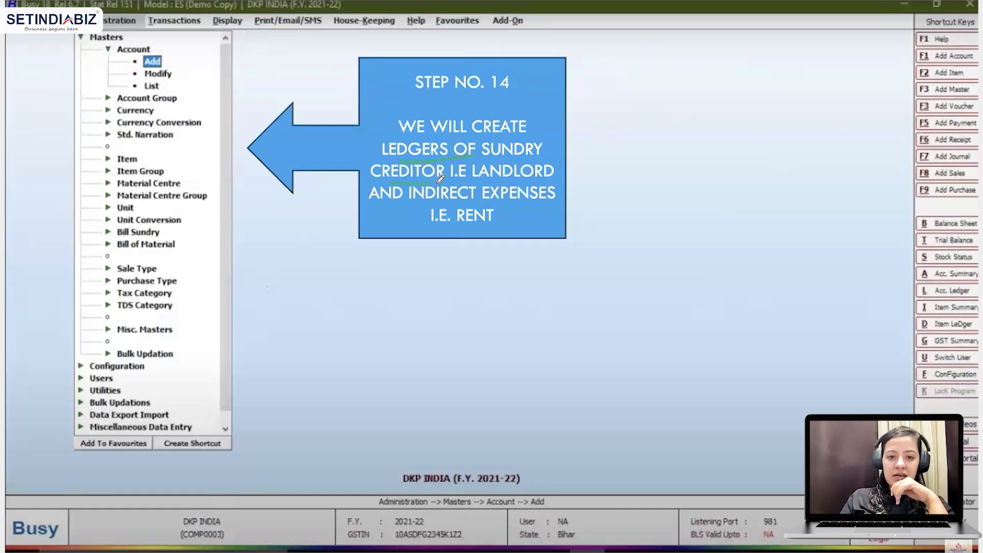
mouse_move(393, 205)
mouse_down()
mouse_move(439, 205)
mouse_move(496, 230)
mouse_up()
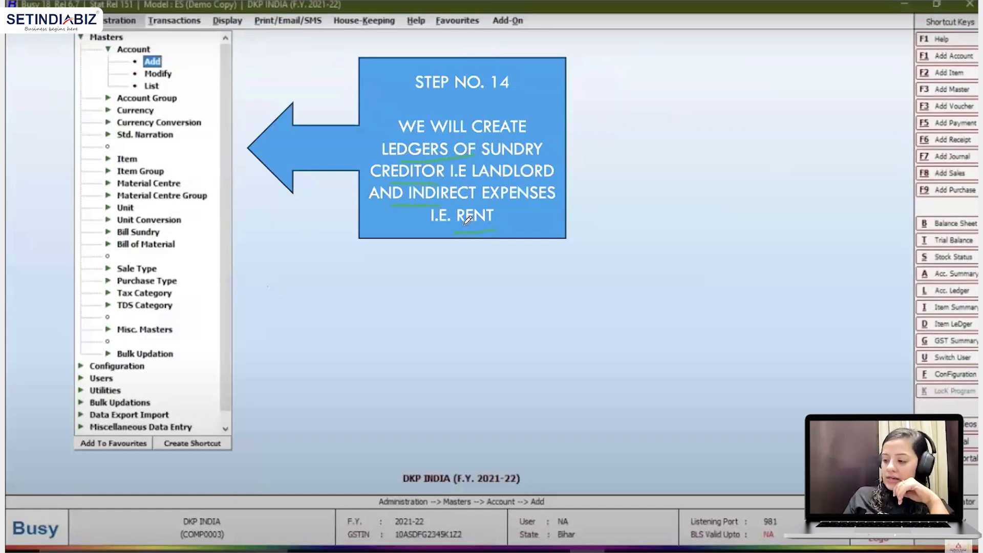
mouse_move(309, 288)
mouse_down()
mouse_move(326, 285)
mouse_move(344, 301)
mouse_move(425, 262)
mouse_move(439, 273)
mouse_up()
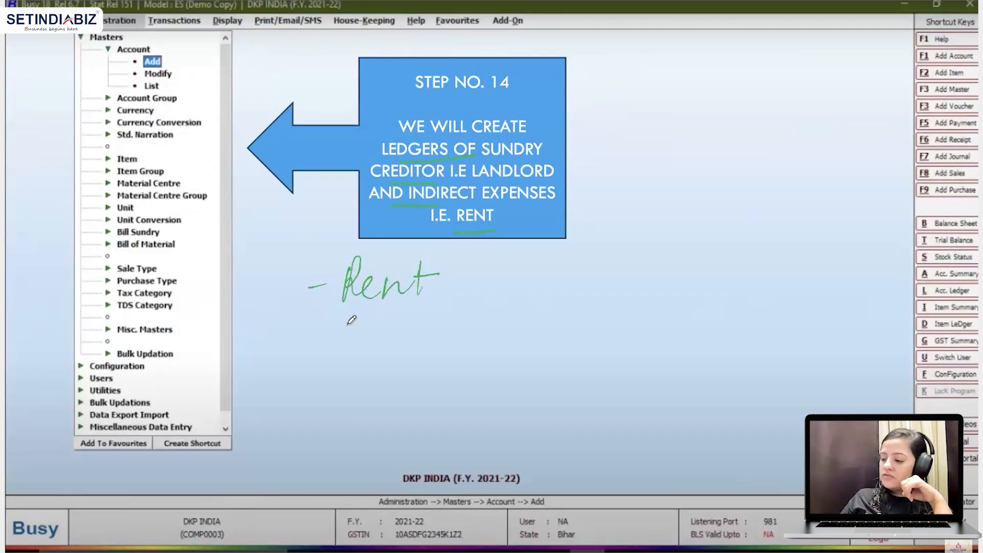
drag(310, 330, 334, 332)
mouse_move(469, 279)
mouse_down()
mouse_move(532, 288)
mouse_move(648, 256)
mouse_move(740, 259)
mouse_move(705, 276)
mouse_up()
mouse_move(739, 262)
mouse_down()
mouse_move(730, 291)
mouse_move(736, 278)
mouse_up()
mouse_move(345, 353)
mouse_down()
mouse_move(407, 348)
mouse_move(384, 349)
mouse_up()
mouse_move(385, 333)
mouse_down()
mouse_move(407, 345)
mouse_move(428, 335)
mouse_move(408, 349)
mouse_up()
drag(477, 331, 507, 336)
drag(566, 307, 547, 336)
drag(628, 315, 628, 334)
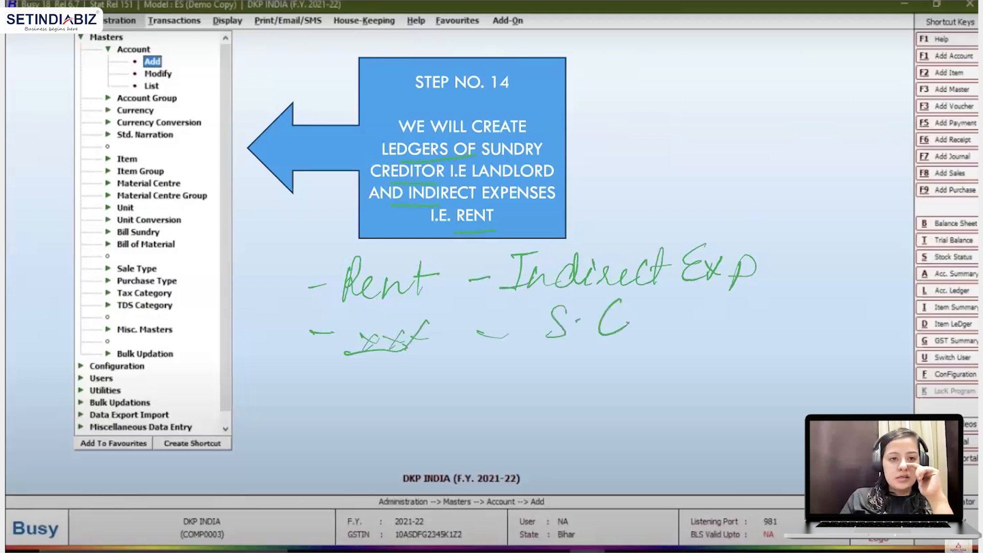
drag(150, 49, 187, 55)
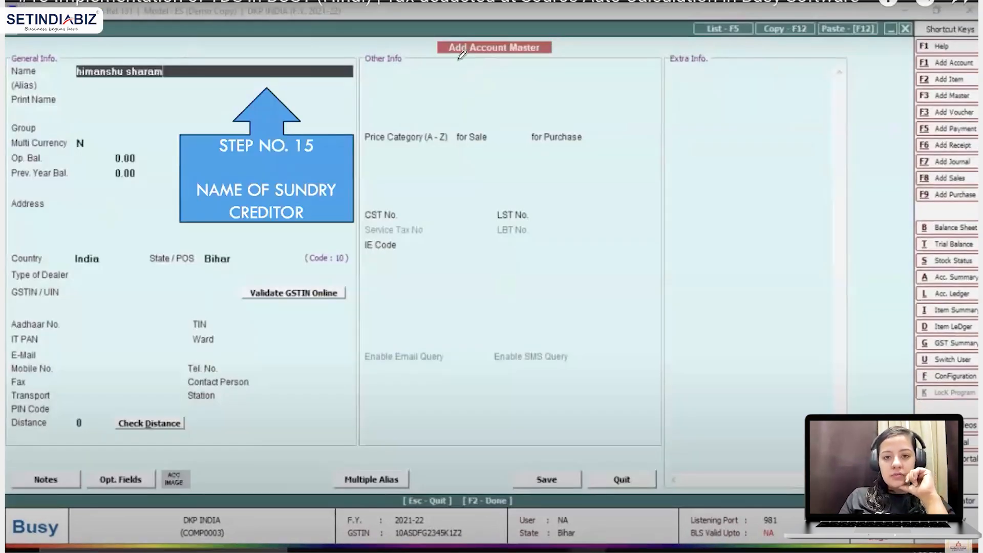
drag(449, 60, 540, 57)
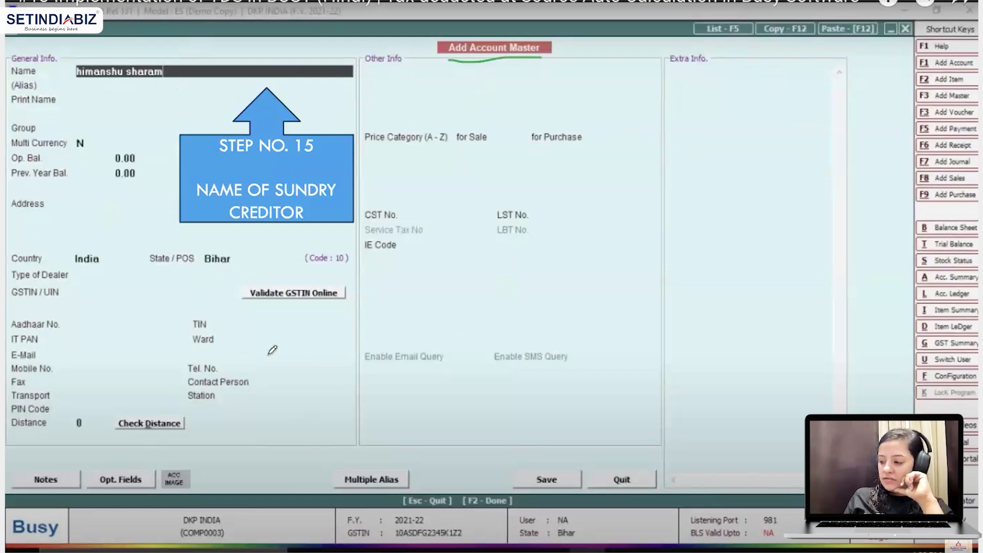
drag(517, 482, 594, 476)
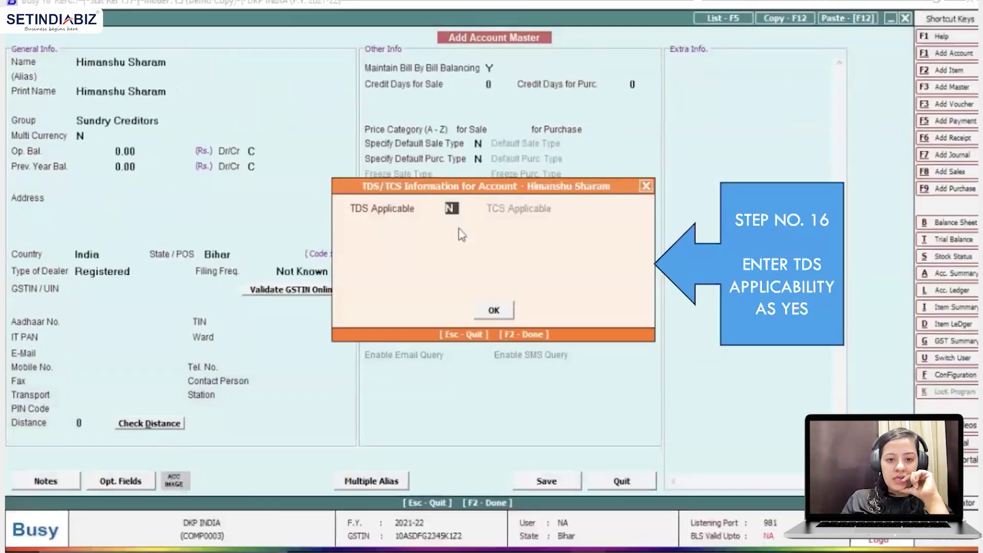
drag(438, 216, 456, 217)
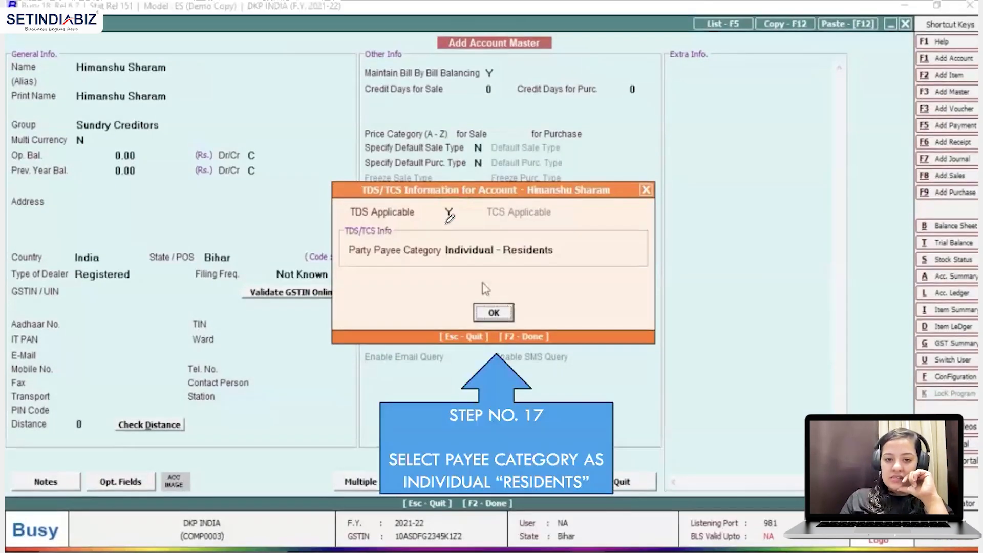
drag(526, 261, 452, 261)
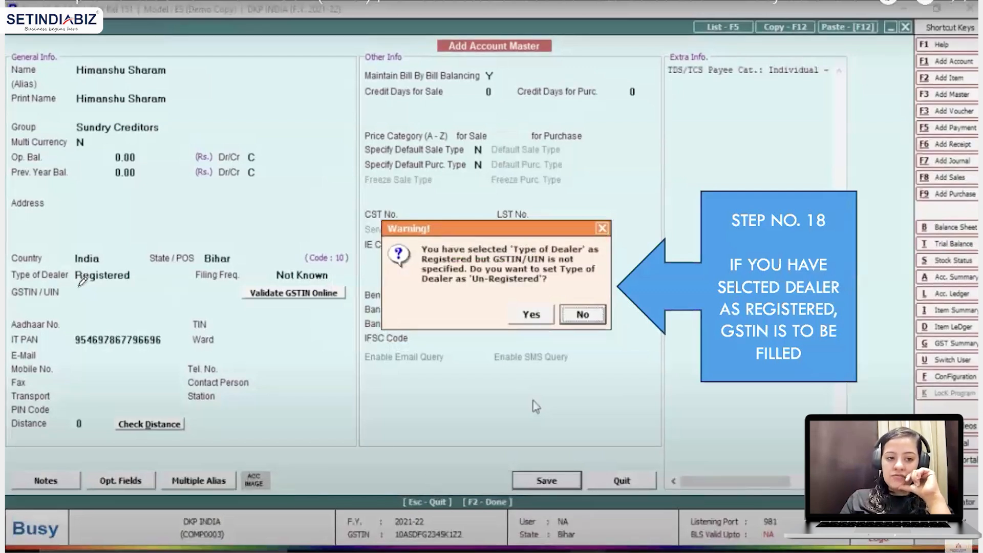
drag(80, 288, 113, 293)
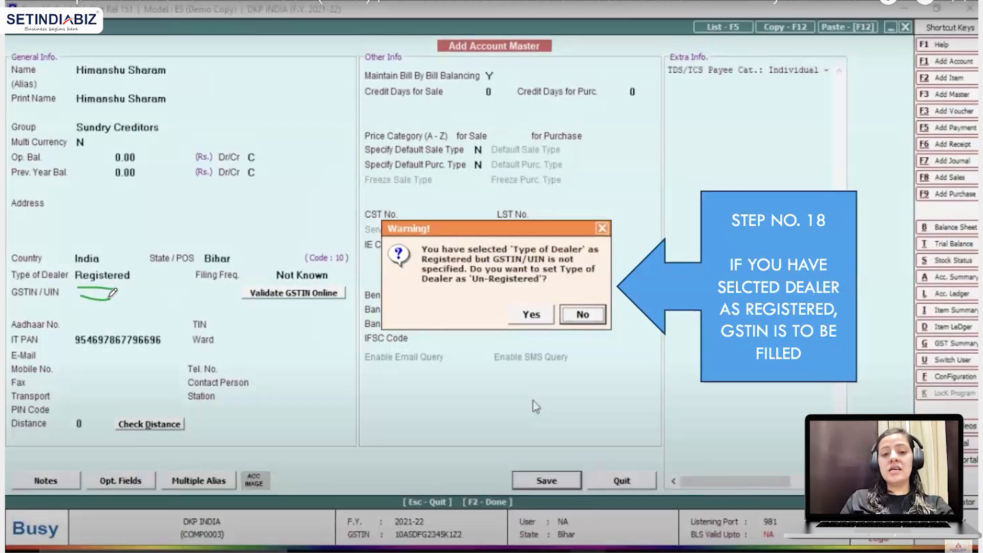
mouse_move(79, 286)
mouse_down()
mouse_move(125, 283)
mouse_move(84, 260)
mouse_move(72, 279)
mouse_move(111, 280)
mouse_up()
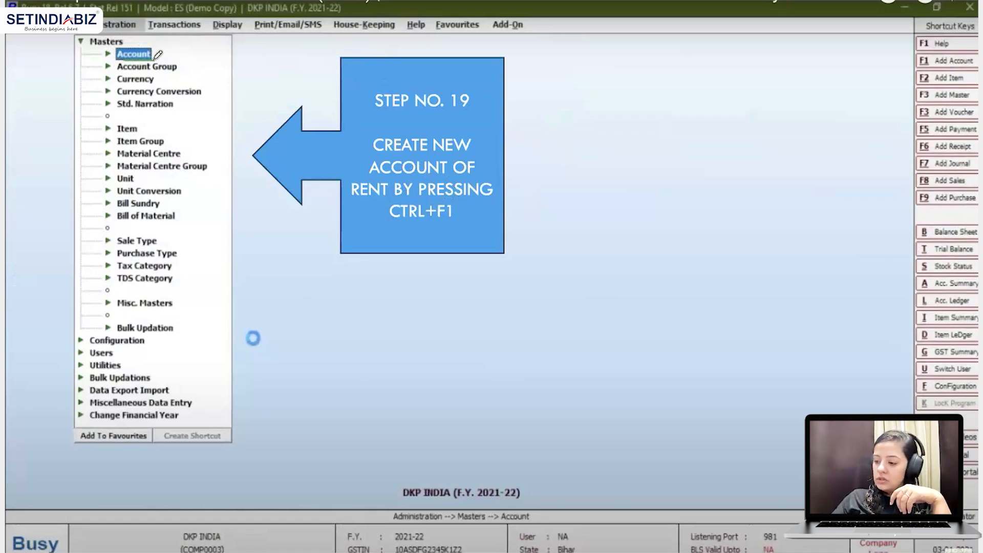
mouse_move(162, 55)
mouse_down()
mouse_move(218, 47)
mouse_move(214, 61)
mouse_move(220, 41)
mouse_move(226, 56)
mouse_up()
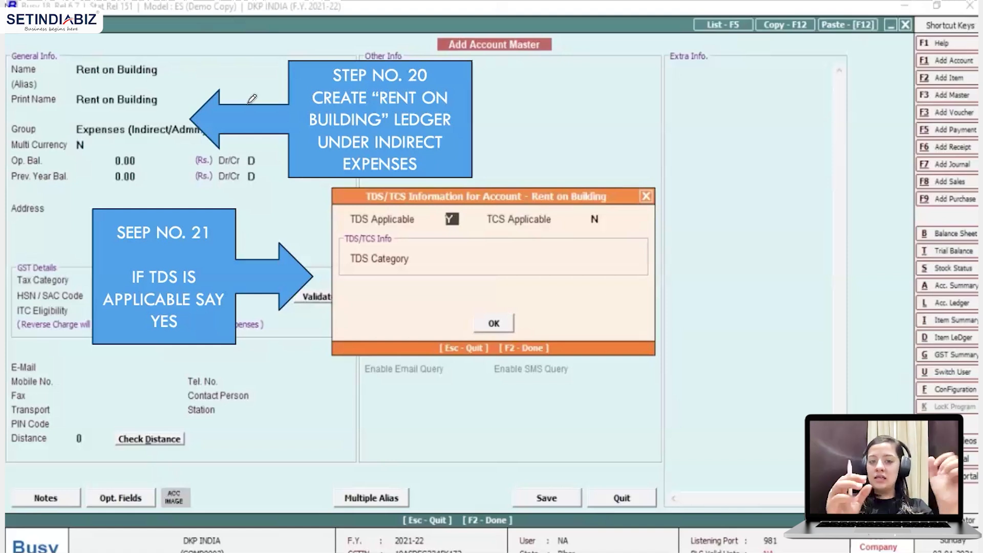
drag(482, 60, 574, 58)
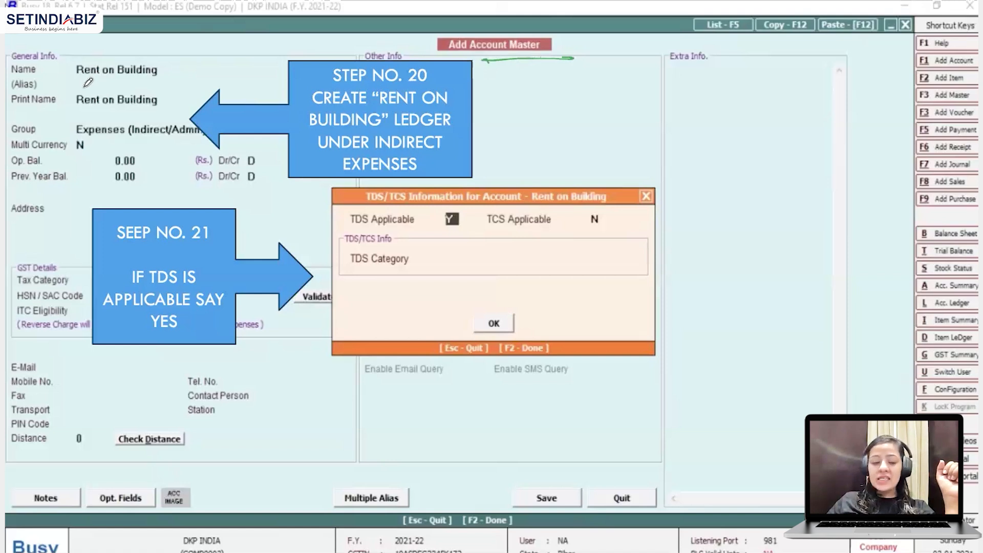
drag(84, 90, 164, 85)
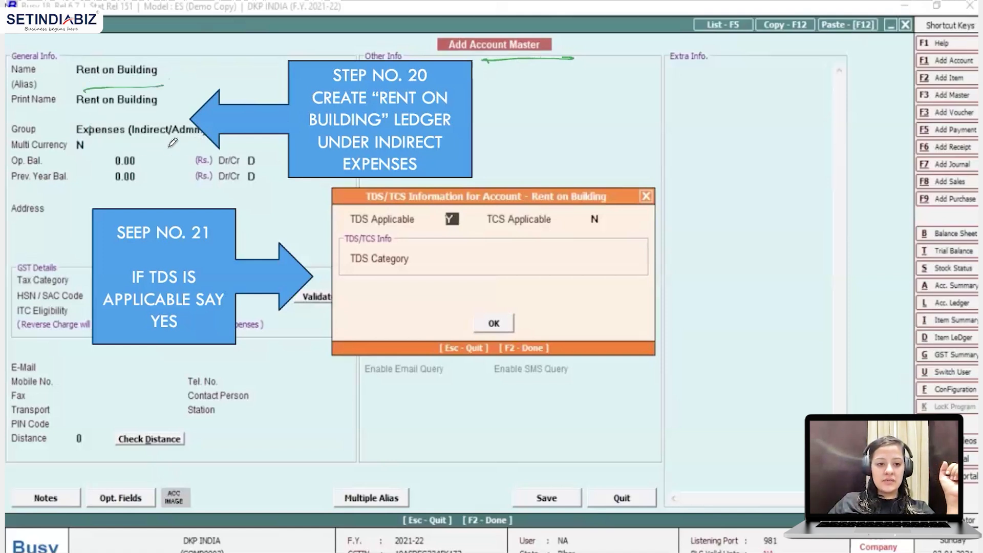
mouse_move(453, 224)
mouse_down()
mouse_move(428, 246)
mouse_move(471, 250)
mouse_up()
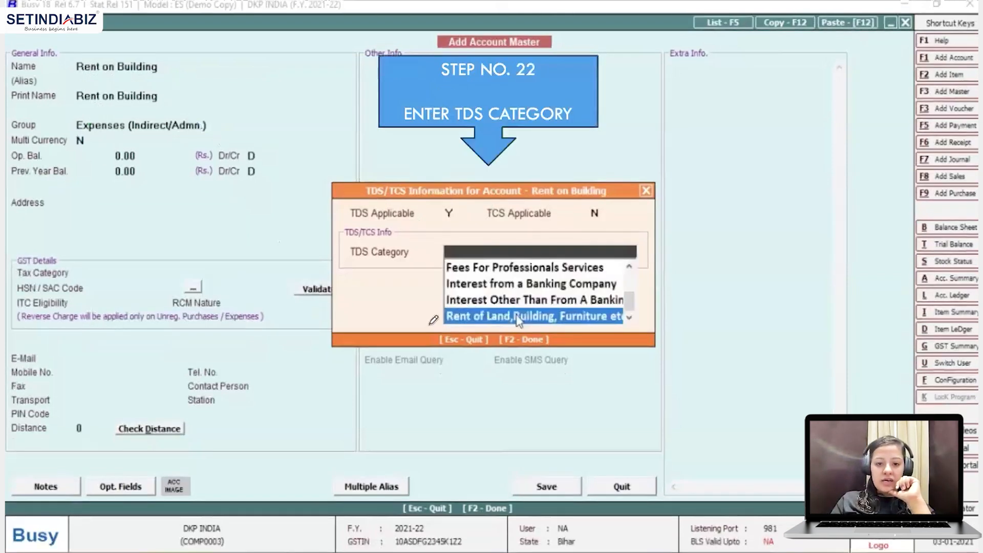
drag(423, 317, 443, 313)
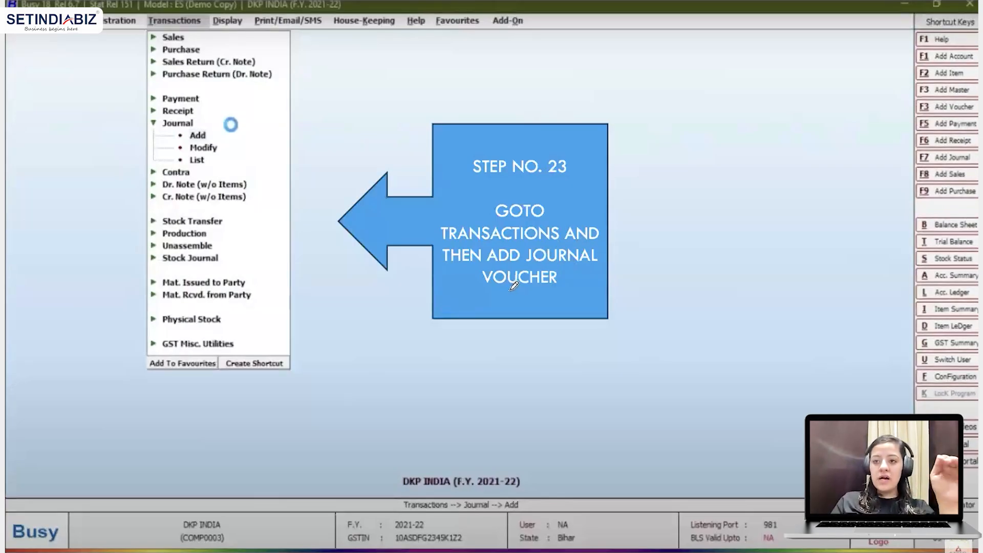
mouse_move(513, 286)
mouse_down()
mouse_move(564, 283)
mouse_move(580, 174)
mouse_move(442, 272)
mouse_up()
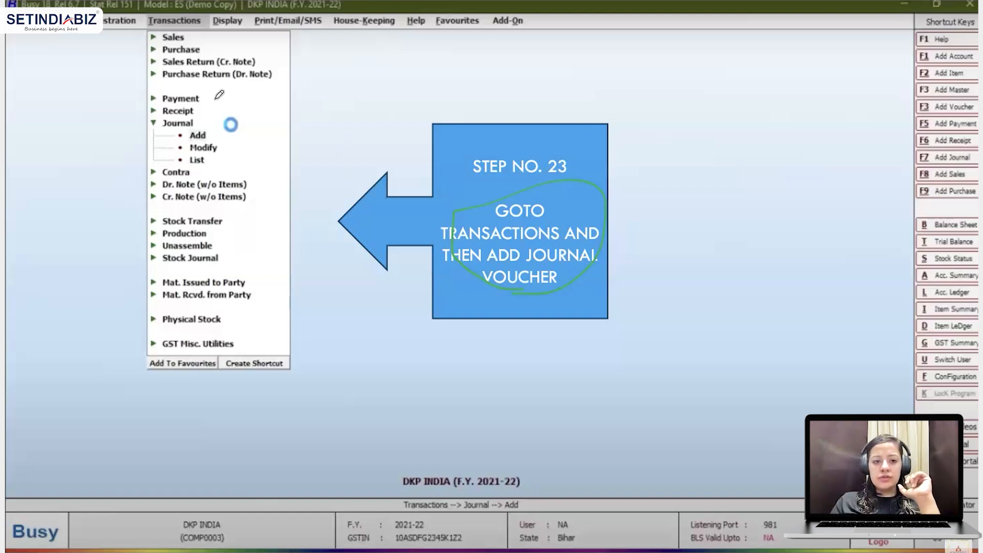
mouse_move(224, 99)
mouse_down()
mouse_move(209, 106)
mouse_move(211, 122)
mouse_up()
drag(194, 175, 255, 183)
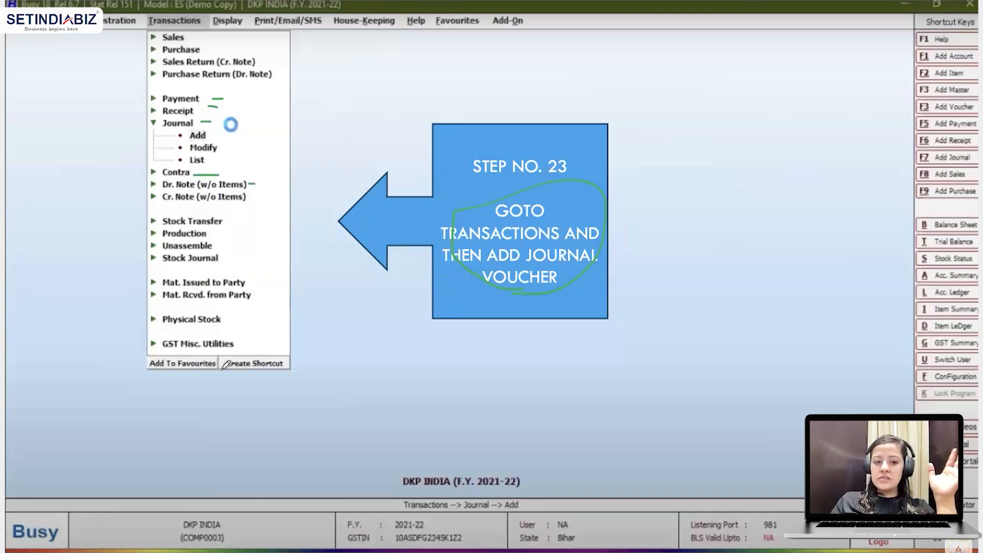
mouse_move(152, 34)
mouse_down()
mouse_move(139, 49)
mouse_move(150, 178)
mouse_up()
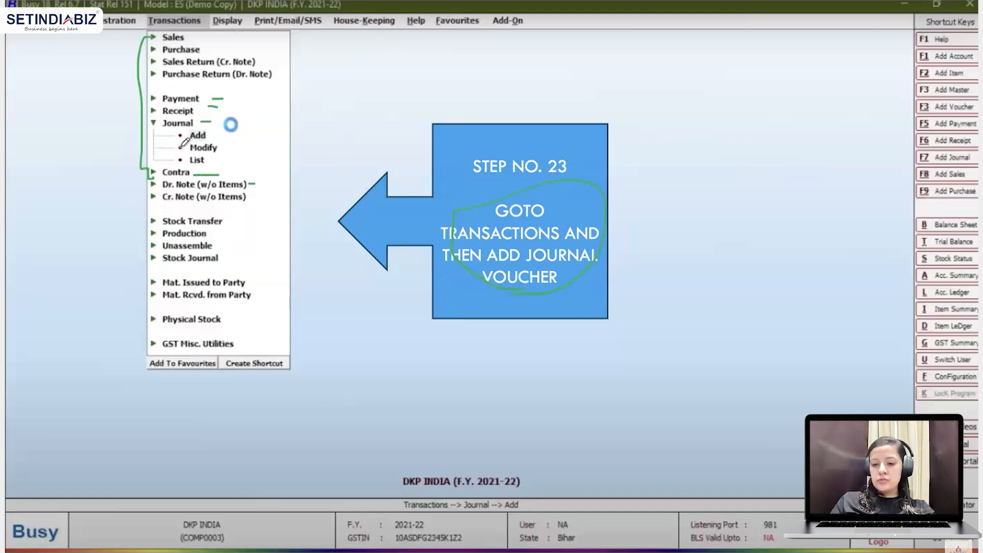
mouse_move(177, 118)
mouse_down()
mouse_move(209, 122)
mouse_move(192, 128)
mouse_move(164, 123)
mouse_move(166, 113)
mouse_up()
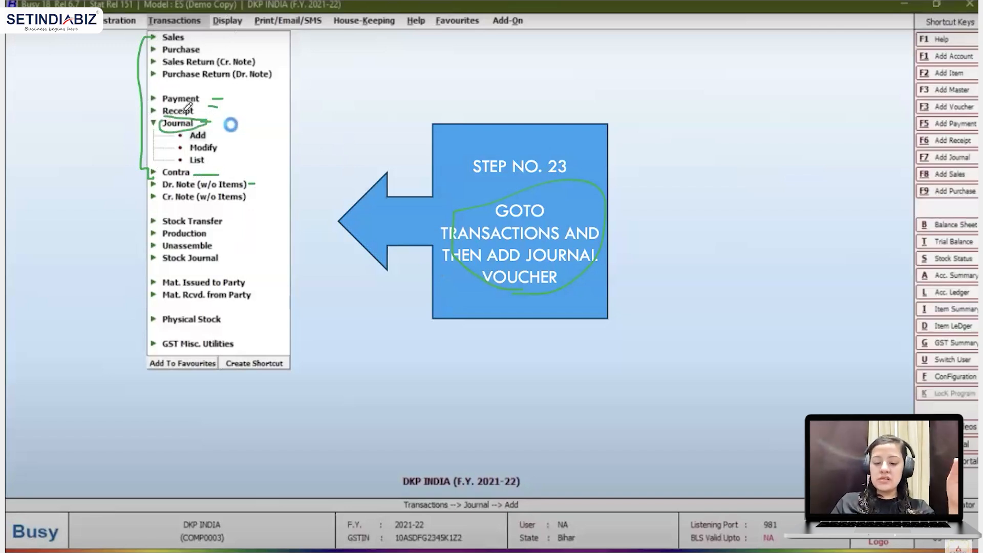
drag(198, 39, 231, 51)
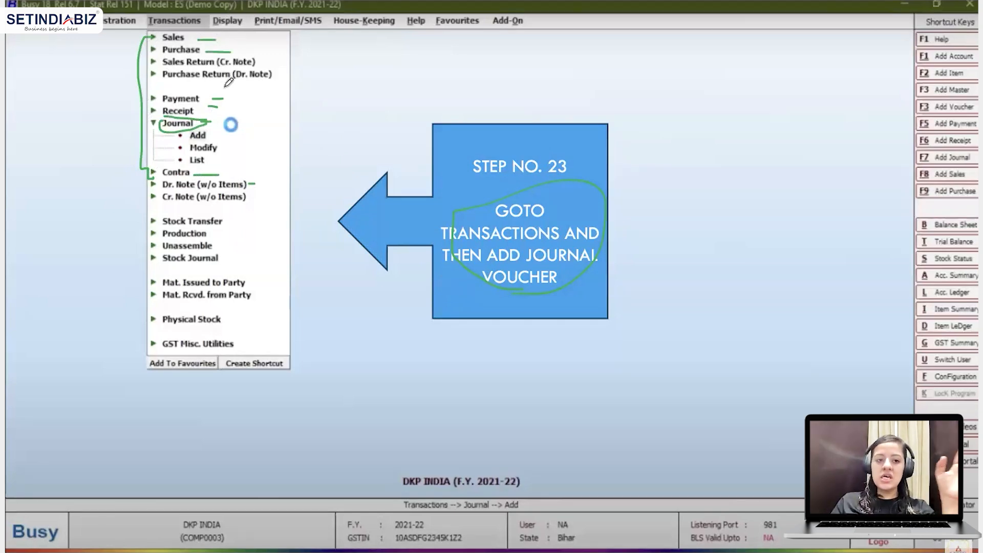
drag(213, 100, 226, 100)
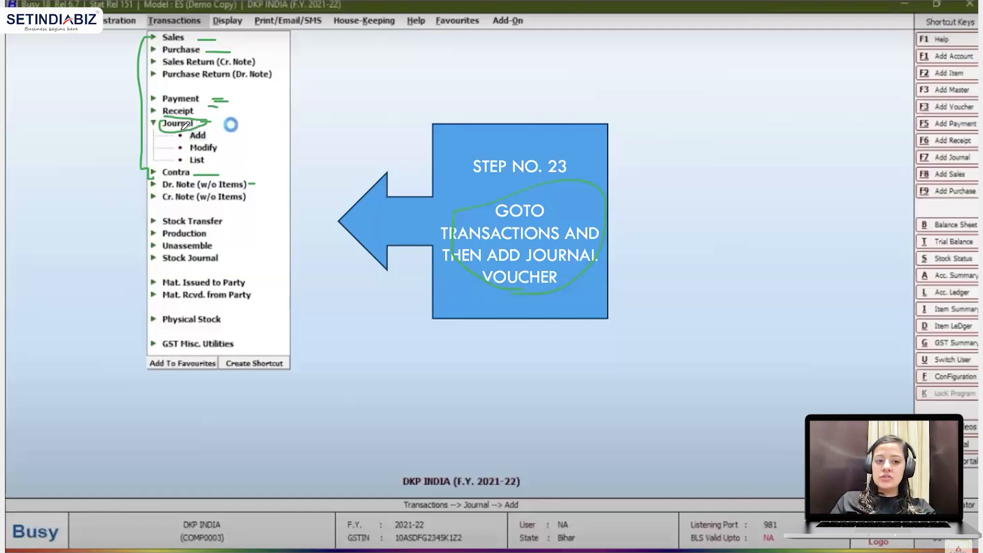
drag(192, 142, 205, 142)
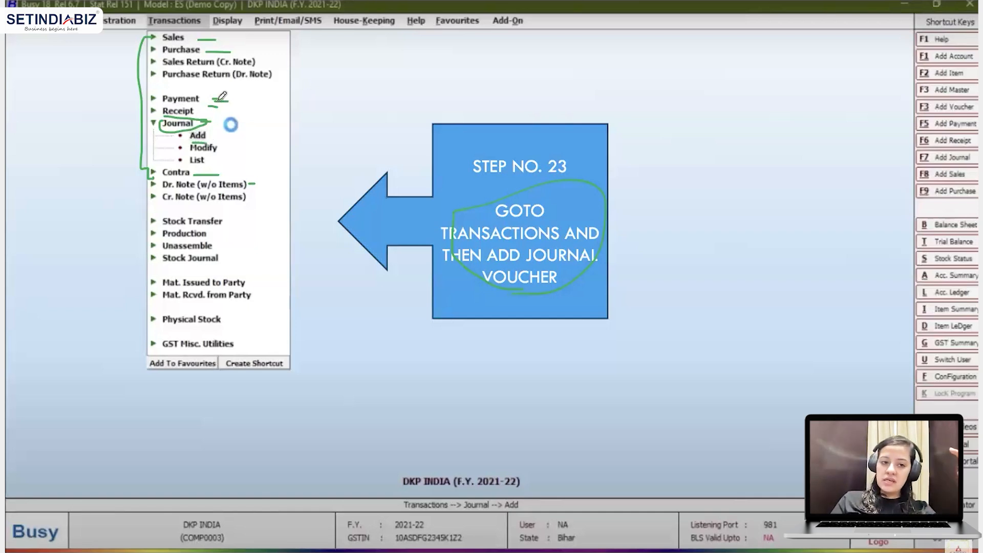
drag(254, 69, 218, 100)
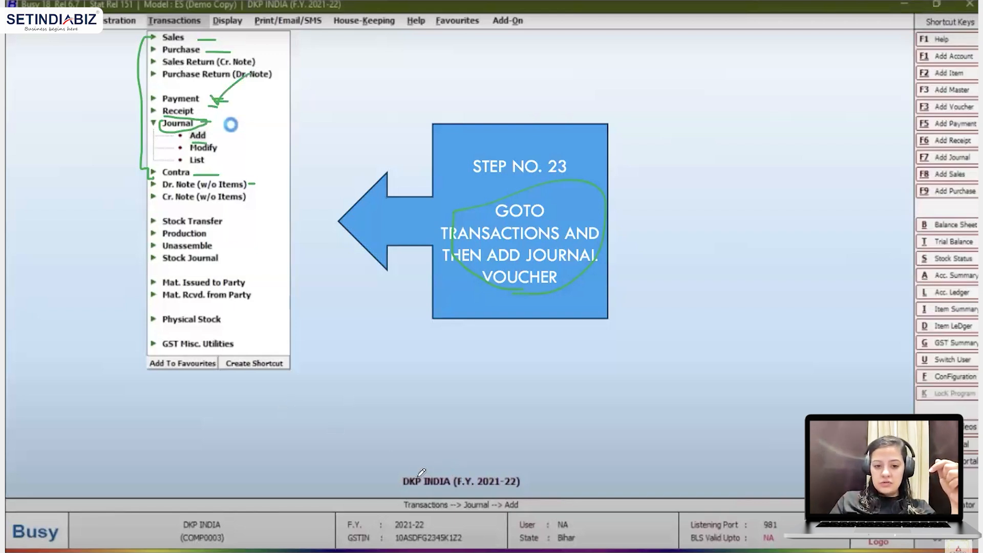
mouse_move(401, 495)
mouse_down()
mouse_move(532, 491)
mouse_move(530, 508)
mouse_move(489, 519)
mouse_move(432, 518)
mouse_move(392, 497)
mouse_move(410, 488)
mouse_up()
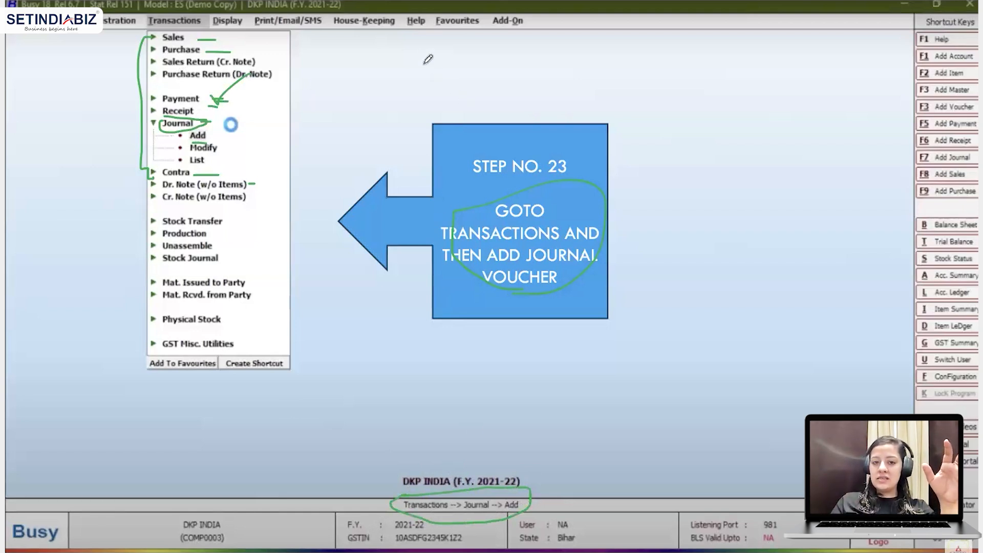
mouse_move(423, 62)
mouse_down()
mouse_move(553, 49)
mouse_move(530, 40)
mouse_move(552, 52)
mouse_move(542, 68)
mouse_up()
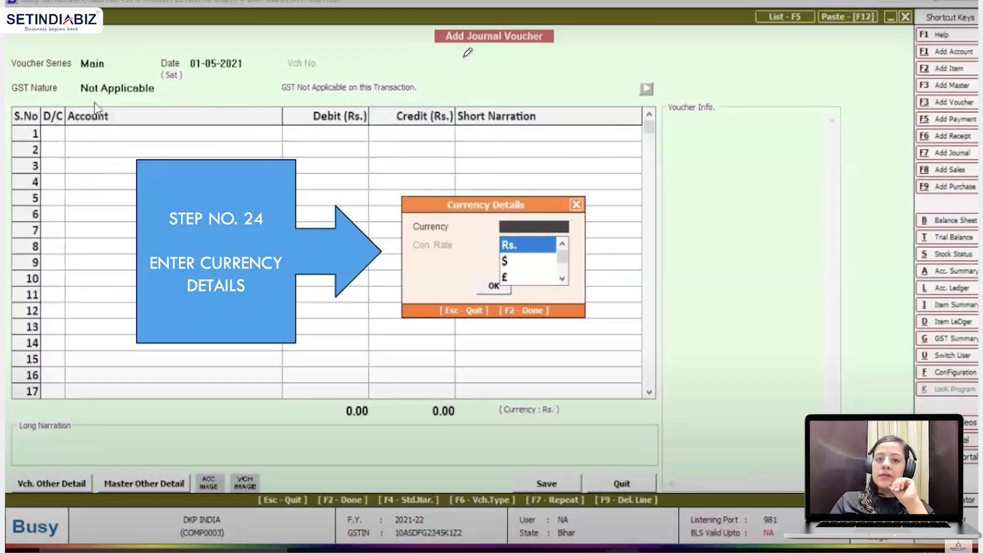
drag(441, 51, 518, 46)
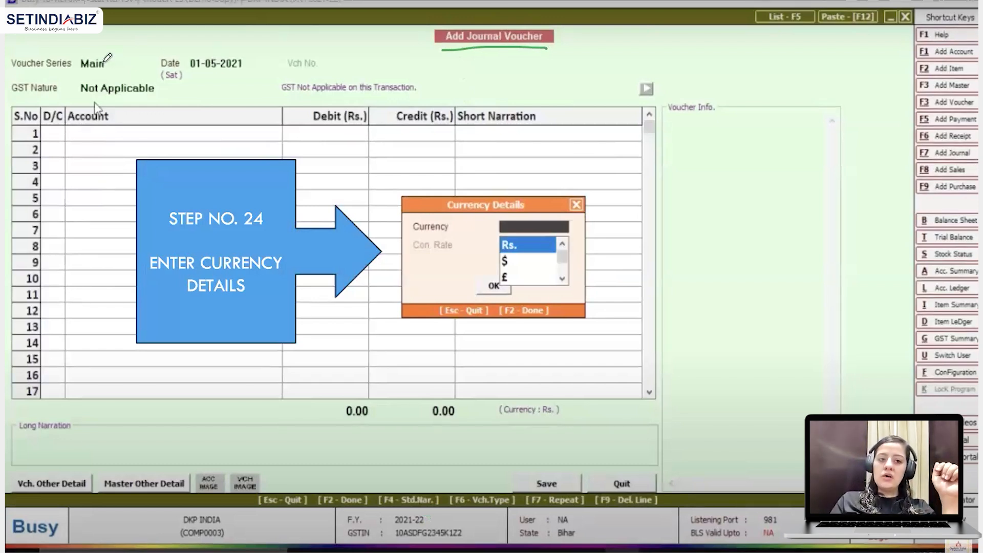
mouse_move(98, 49)
mouse_down()
mouse_move(78, 67)
mouse_move(79, 52)
mouse_up()
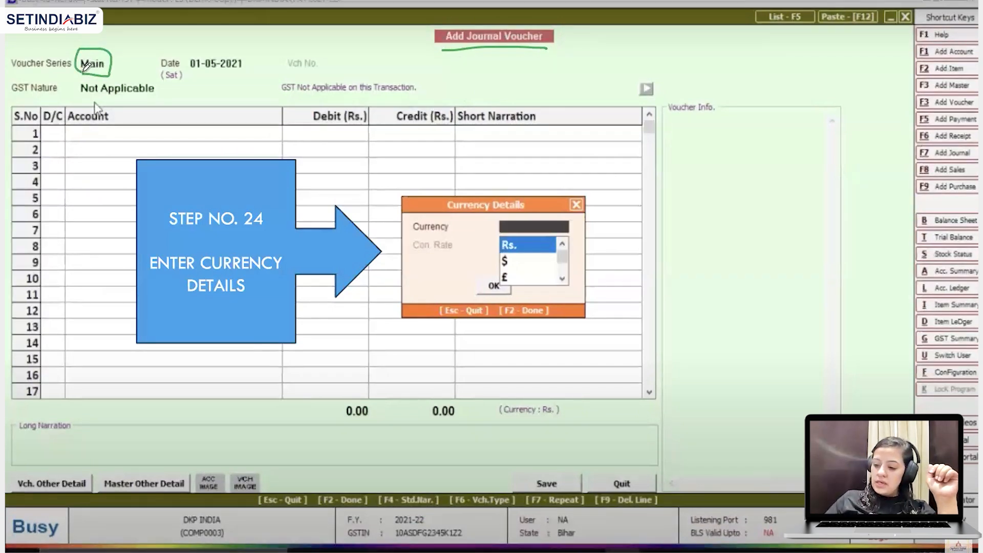
mouse_move(85, 66)
mouse_down()
mouse_move(171, 17)
mouse_move(182, 53)
mouse_move(214, 22)
mouse_up()
drag(197, 28, 193, 52)
mouse_move(108, 60)
mouse_down()
mouse_move(116, 72)
mouse_move(149, 45)
mouse_up()
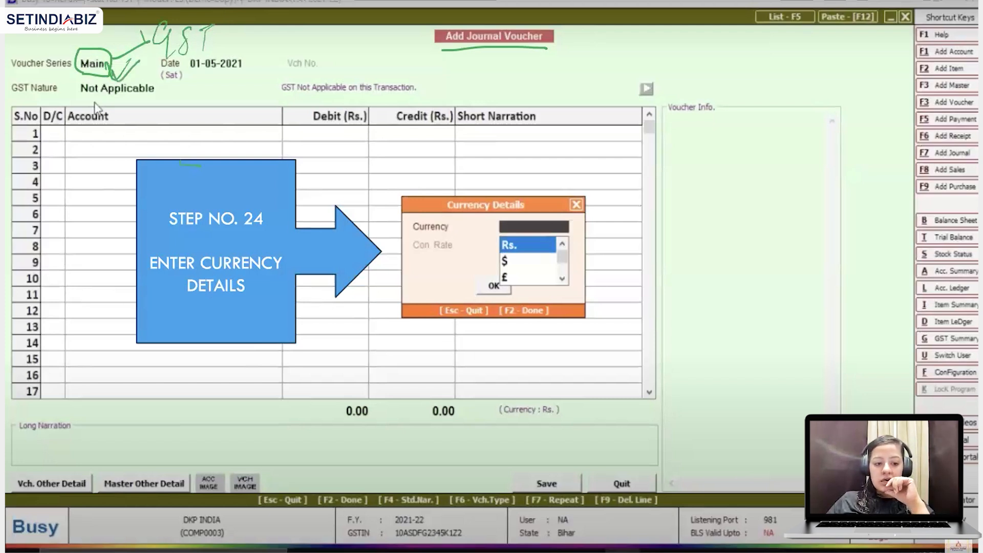
drag(195, 77, 250, 77)
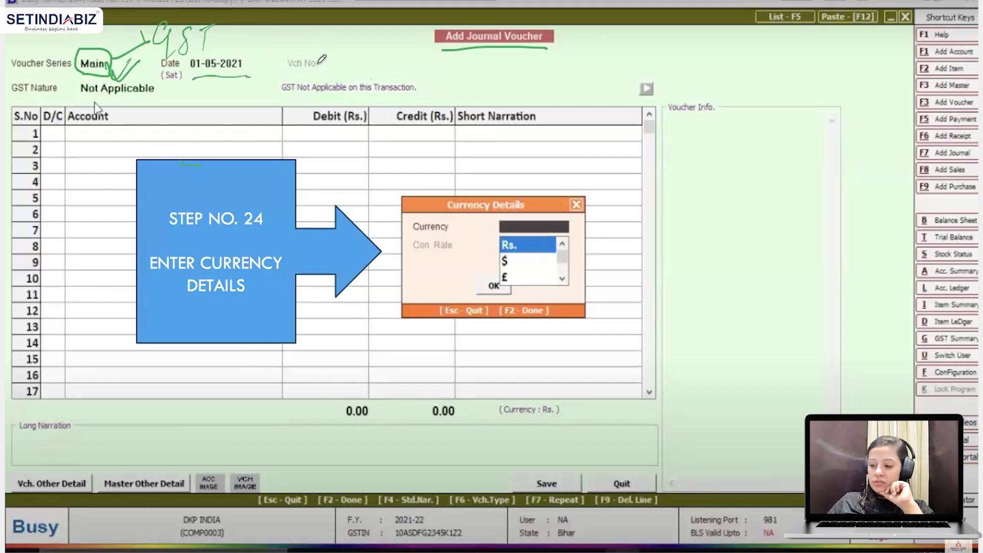
drag(326, 63, 363, 62)
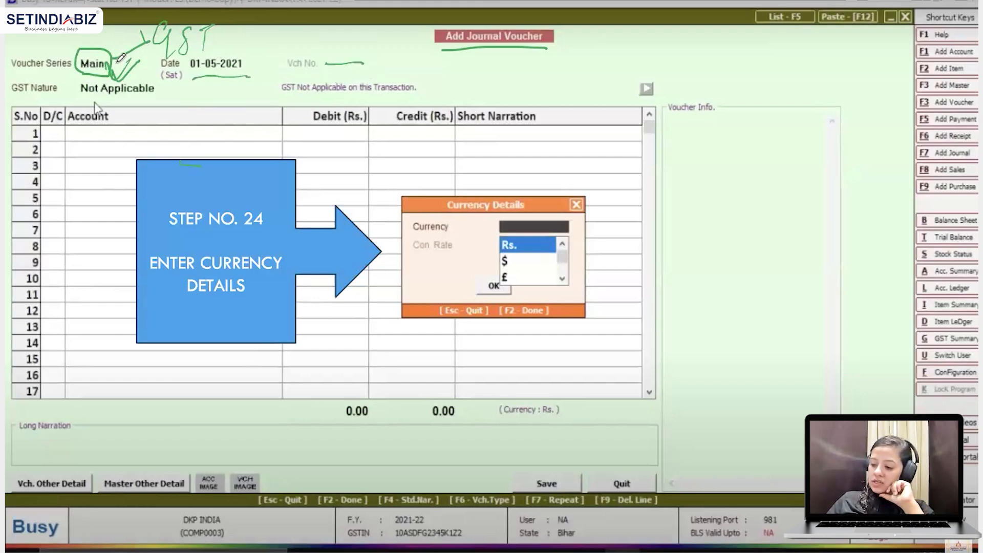
mouse_move(579, 190)
mouse_down()
mouse_move(386, 185)
mouse_move(517, 358)
mouse_move(622, 246)
mouse_up()
drag(592, 165, 622, 245)
drag(589, 169, 536, 151)
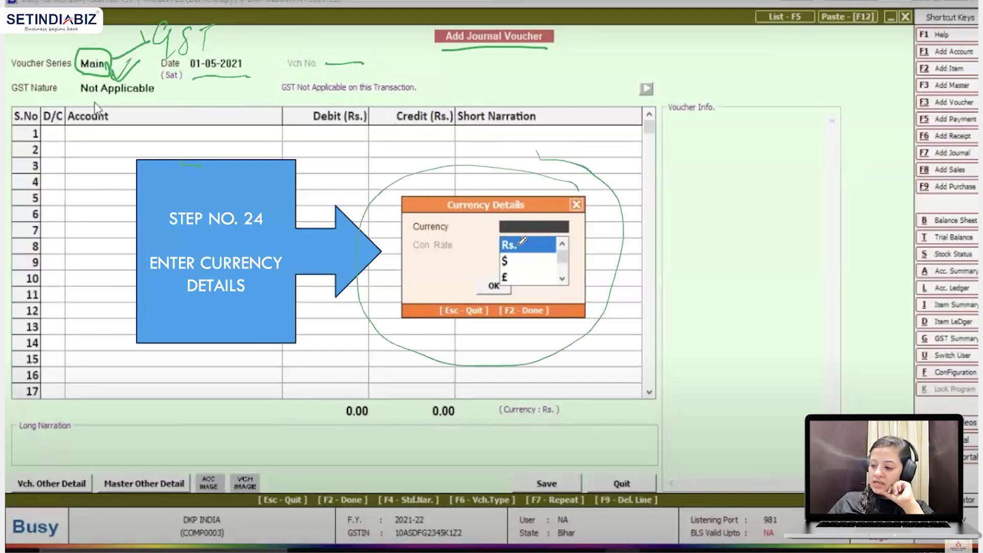
drag(527, 243, 556, 237)
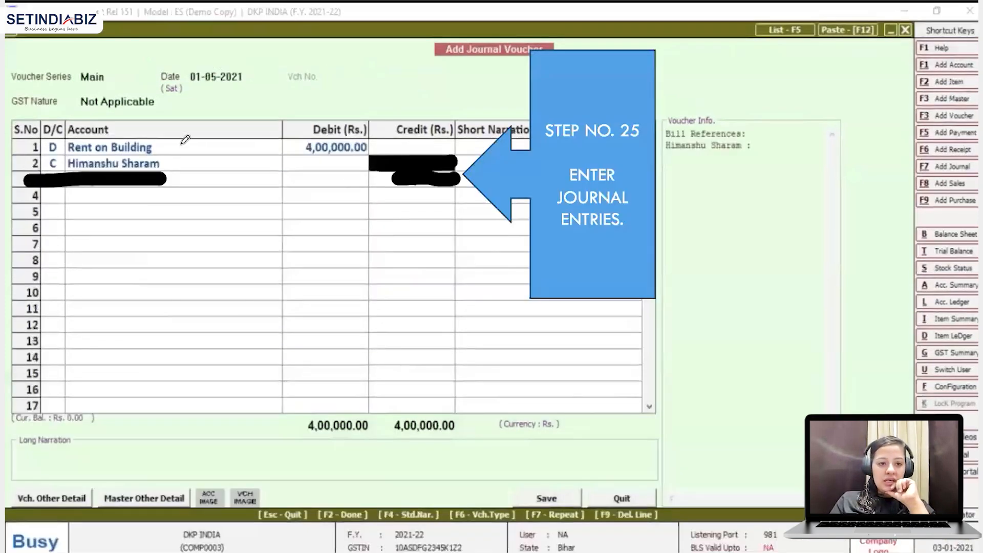
drag(81, 109, 100, 109)
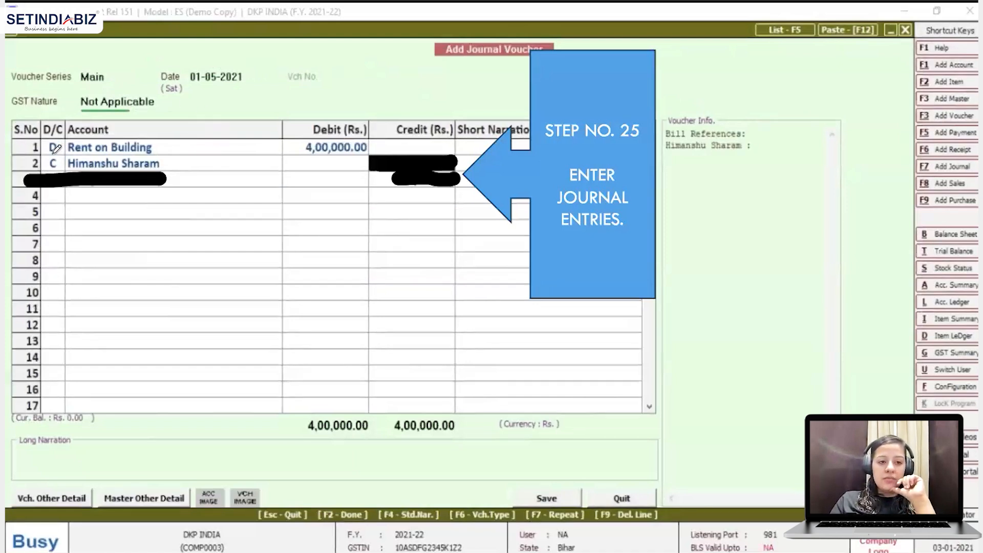
mouse_move(55, 148)
mouse_down()
mouse_move(64, 142)
mouse_move(44, 148)
mouse_move(63, 150)
mouse_up()
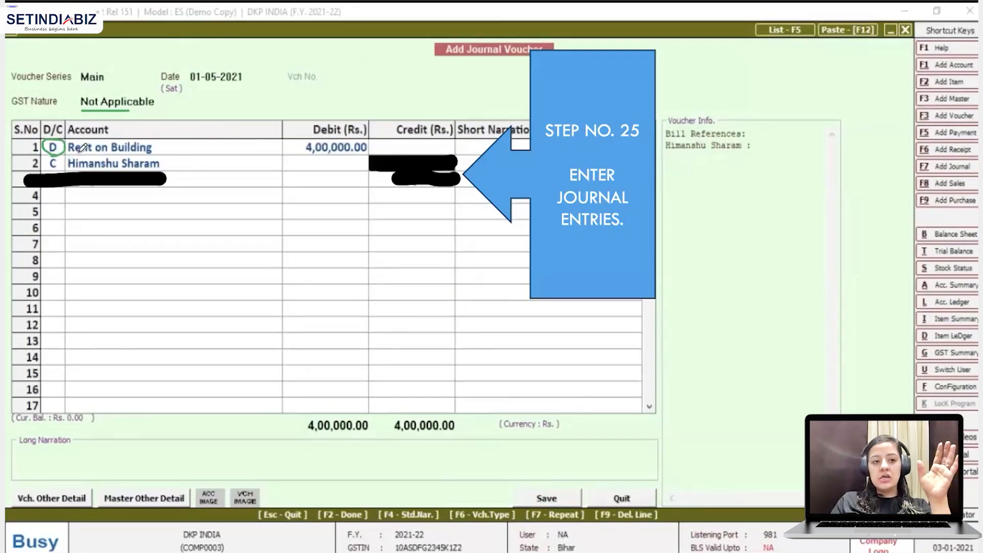
drag(79, 149, 145, 151)
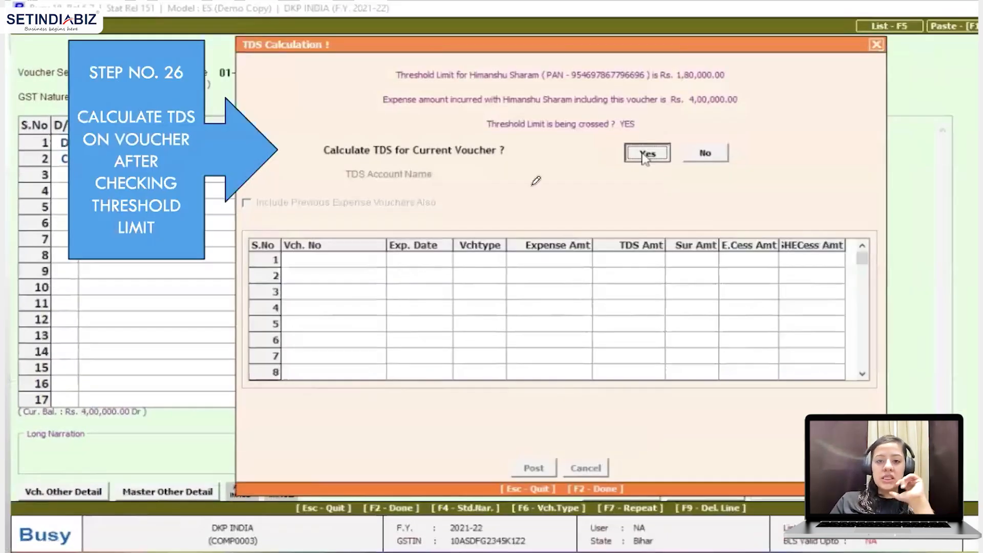
drag(413, 88, 523, 88)
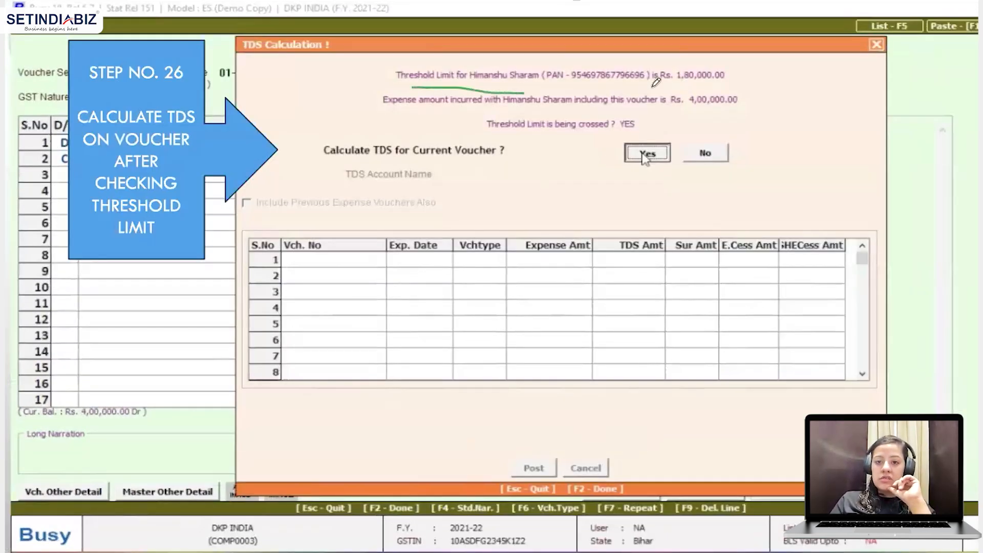
drag(651, 83, 688, 83)
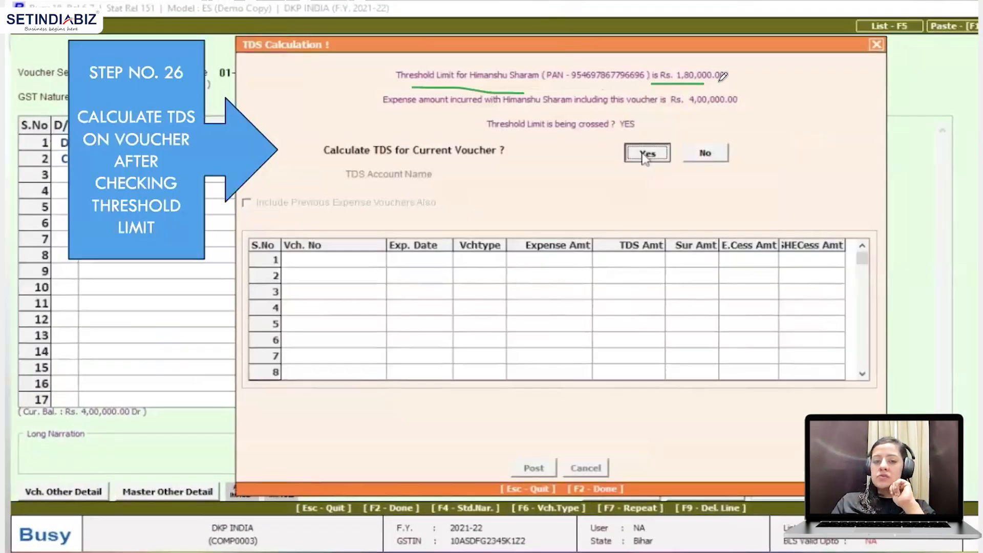
drag(465, 109, 539, 116)
drag(691, 108, 740, 106)
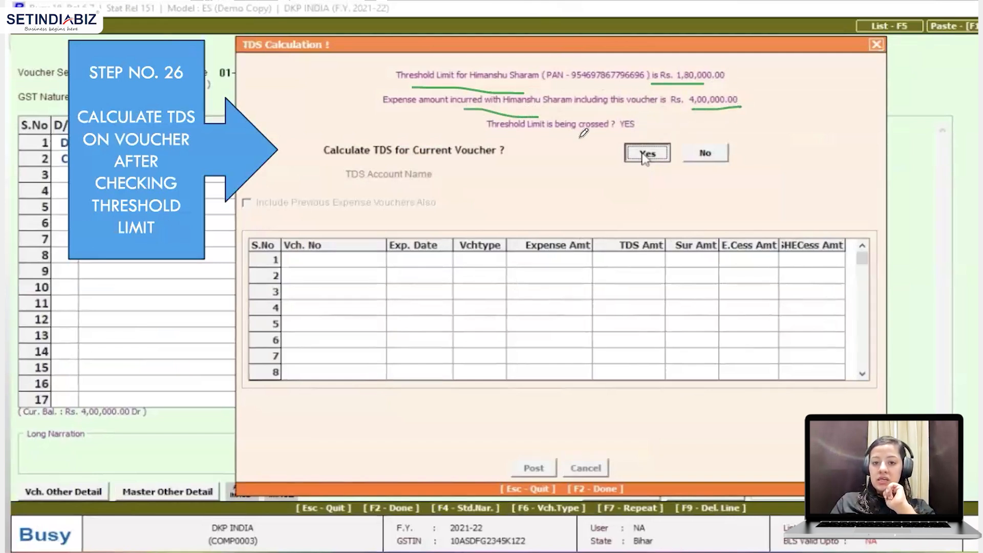
drag(588, 137, 640, 133)
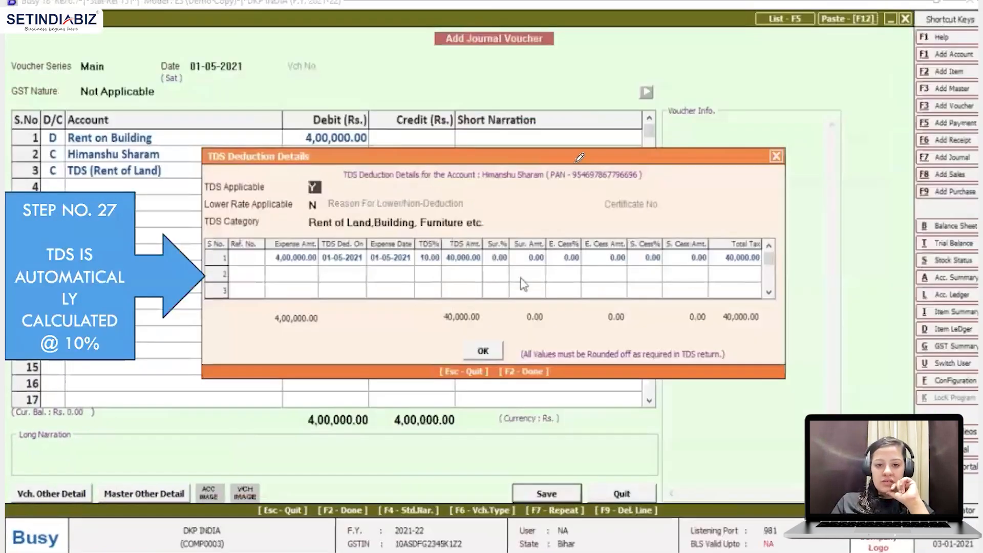
drag(333, 185, 322, 186)
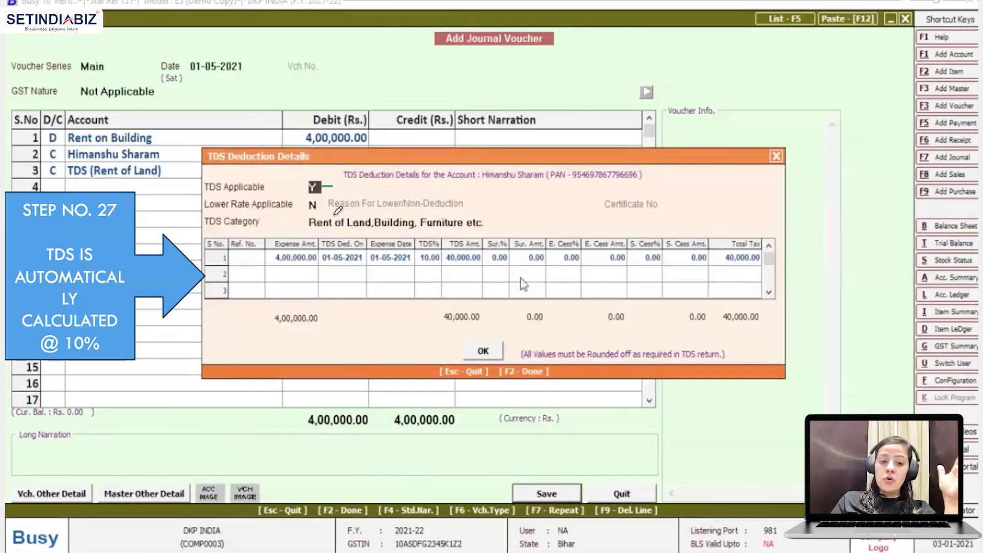
drag(317, 231, 389, 232)
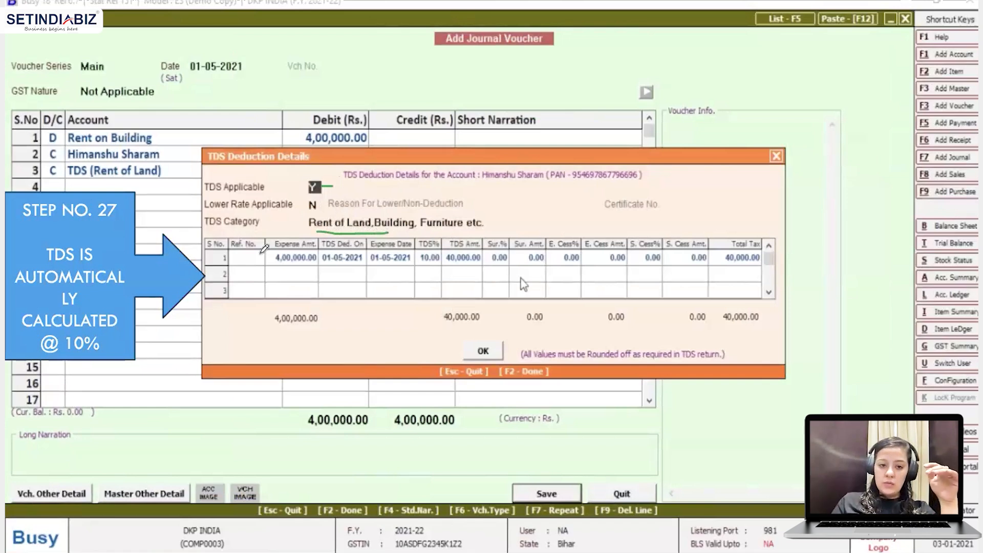
drag(277, 267, 293, 268)
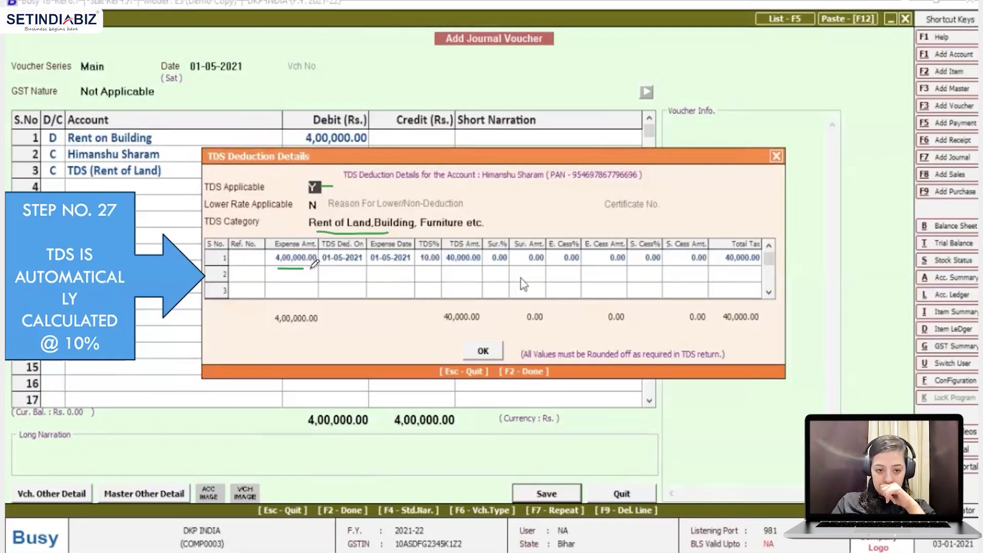
drag(332, 266, 352, 266)
drag(202, 77, 235, 77)
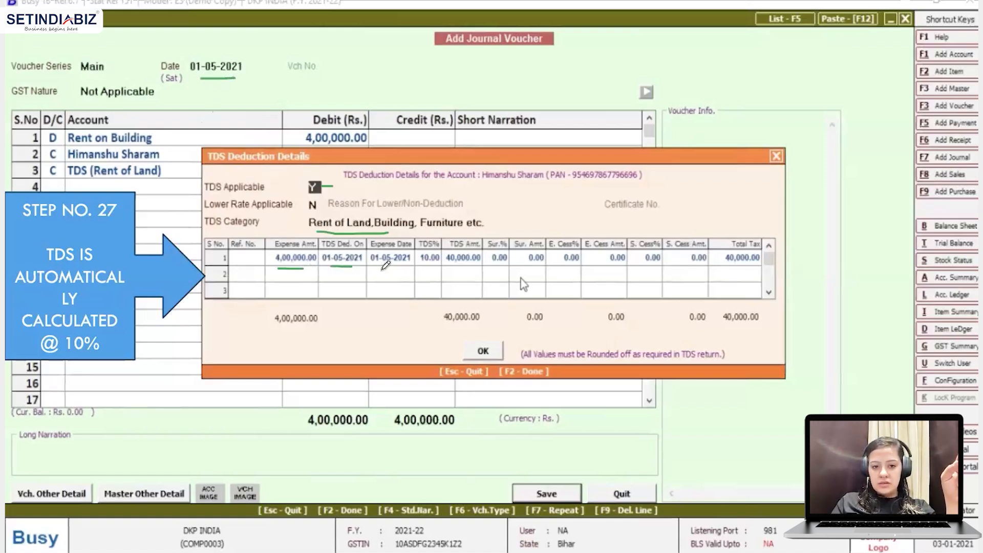
drag(379, 270, 404, 270)
drag(420, 270, 467, 268)
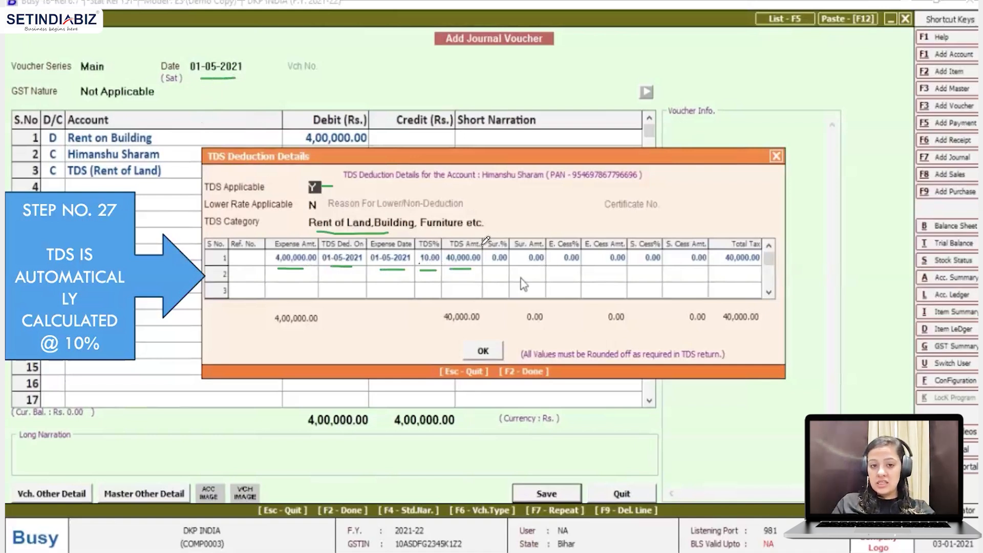
mouse_move(478, 238)
mouse_down()
mouse_move(447, 249)
mouse_move(489, 238)
mouse_move(499, 267)
mouse_move(709, 262)
mouse_up()
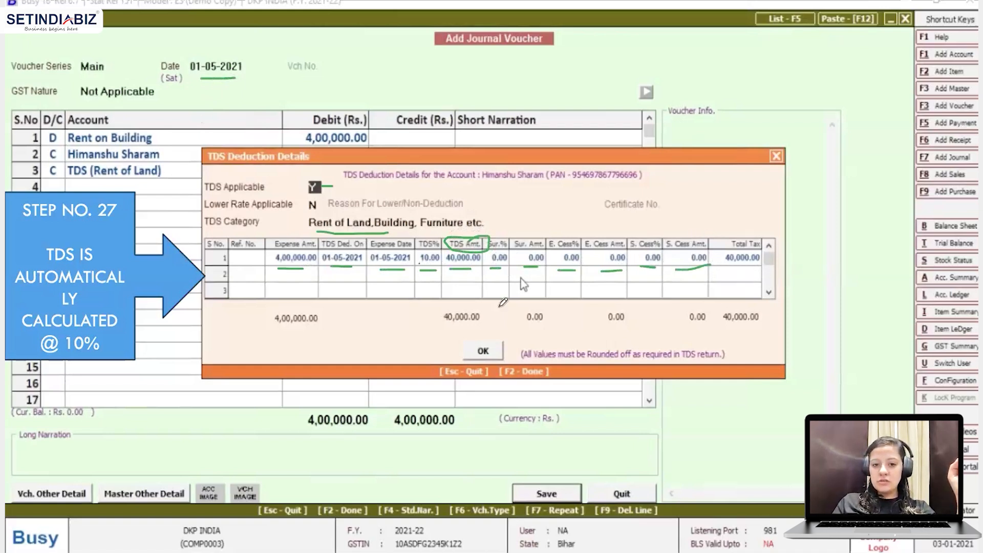
drag(444, 326, 458, 326)
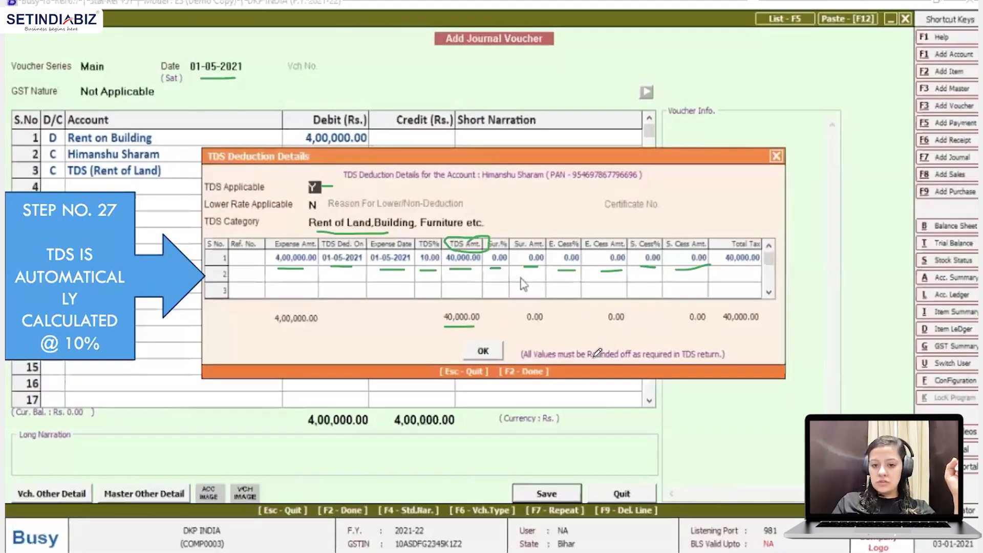
drag(595, 361, 664, 361)
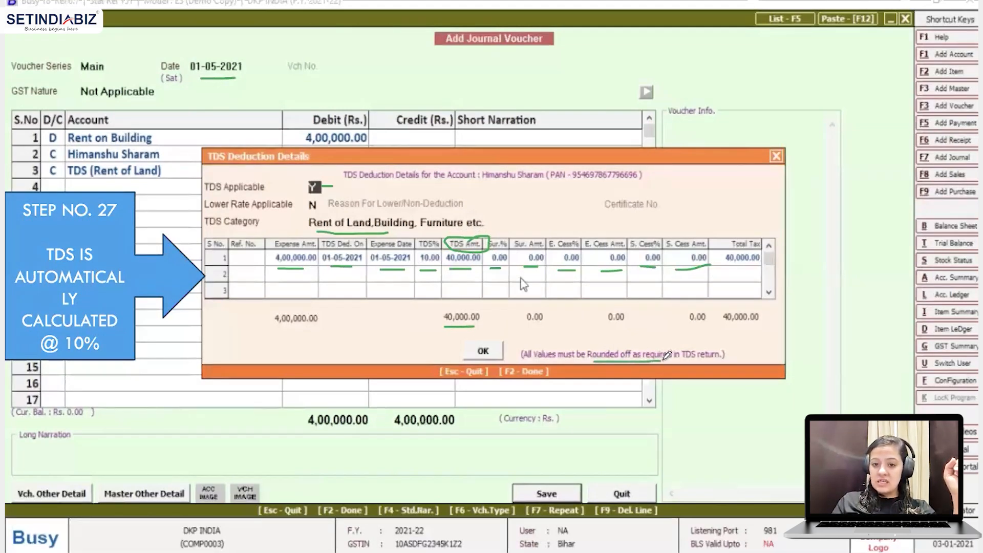
mouse_move(483, 340)
mouse_down()
mouse_move(507, 346)
mouse_move(487, 361)
mouse_move(476, 343)
mouse_move(486, 342)
mouse_up()
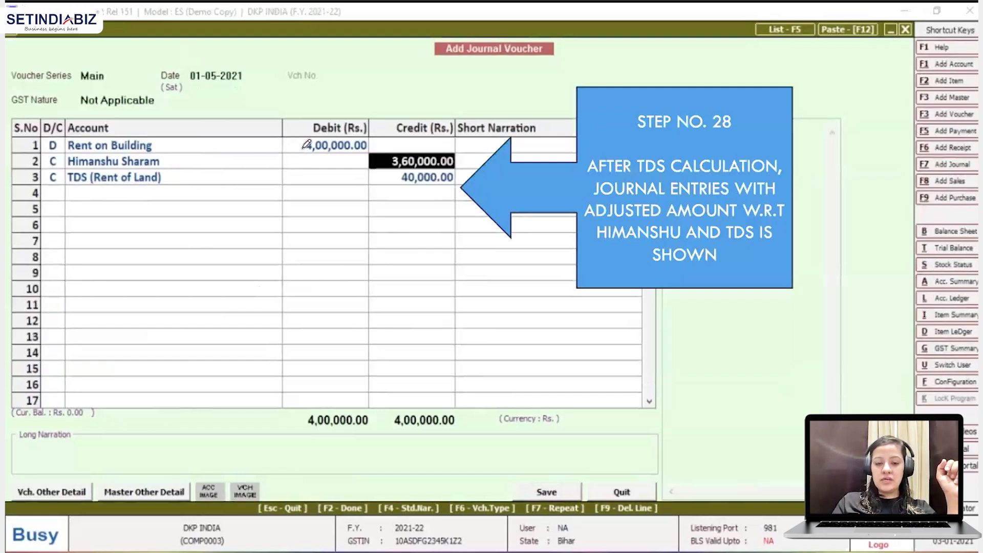
mouse_move(393, 150)
mouse_down()
mouse_move(388, 172)
mouse_move(404, 179)
mouse_up()
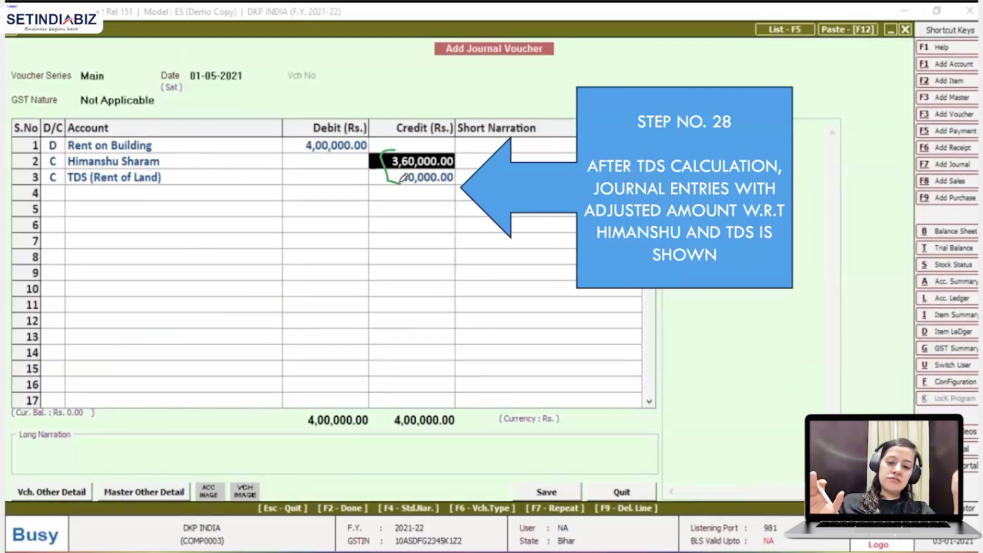
drag(68, 188, 155, 183)
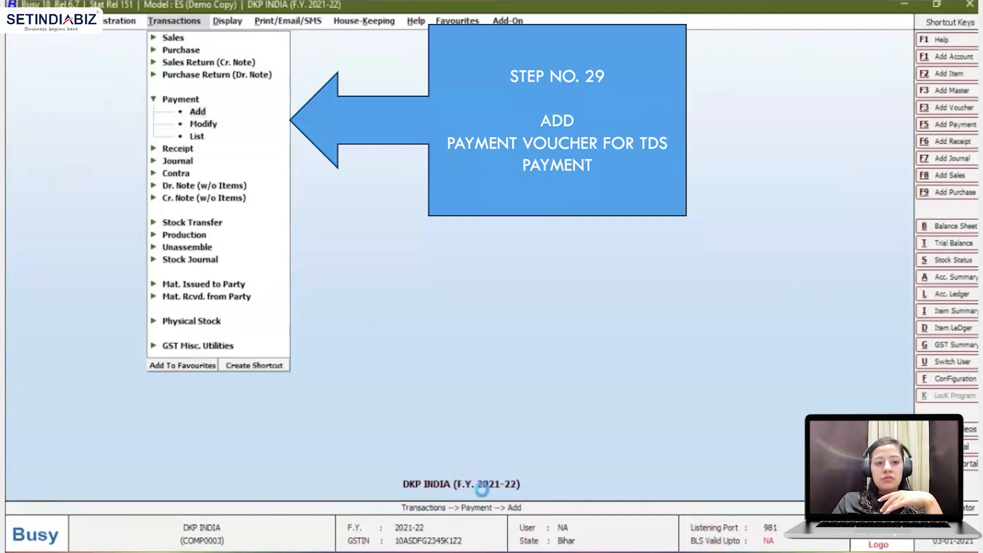
click(198, 111)
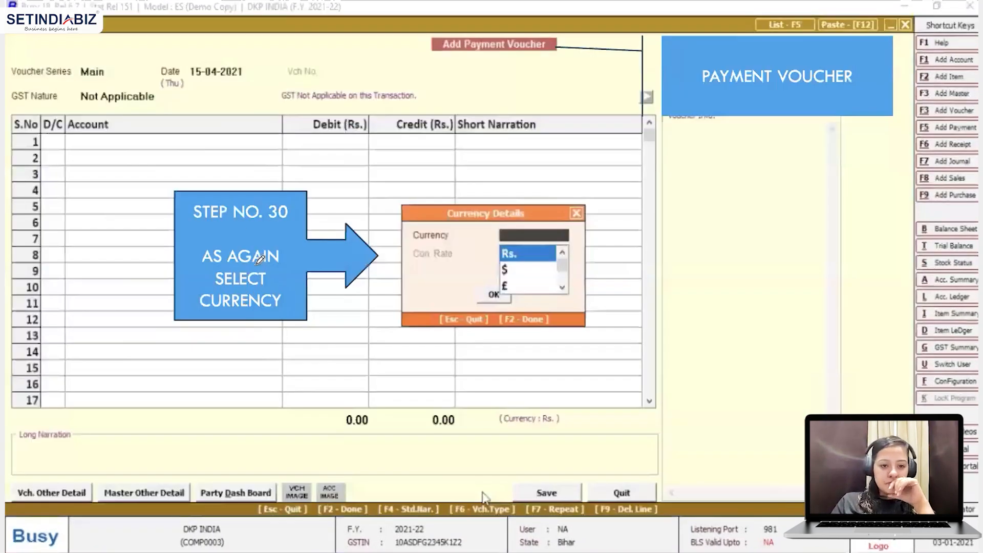
drag(454, 59, 547, 59)
drag(81, 80, 99, 80)
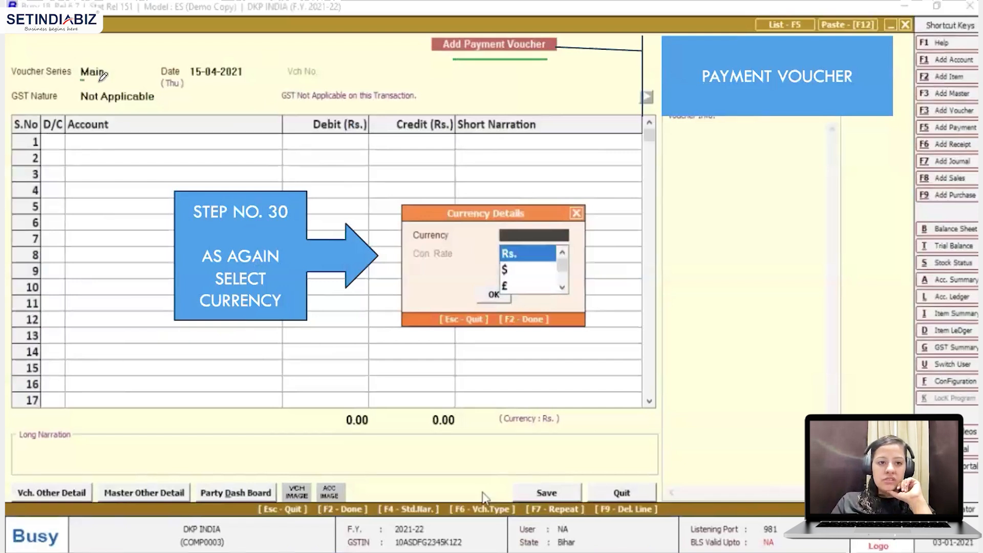
drag(203, 76, 247, 74)
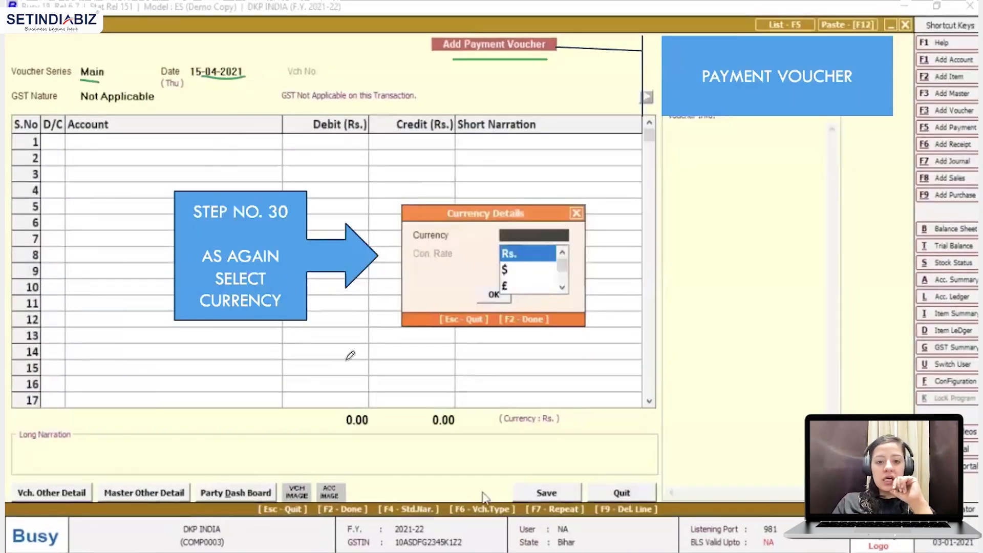
mouse_move(574, 274)
mouse_down()
mouse_move(509, 210)
mouse_move(467, 316)
mouse_move(532, 337)
mouse_move(547, 220)
mouse_up()
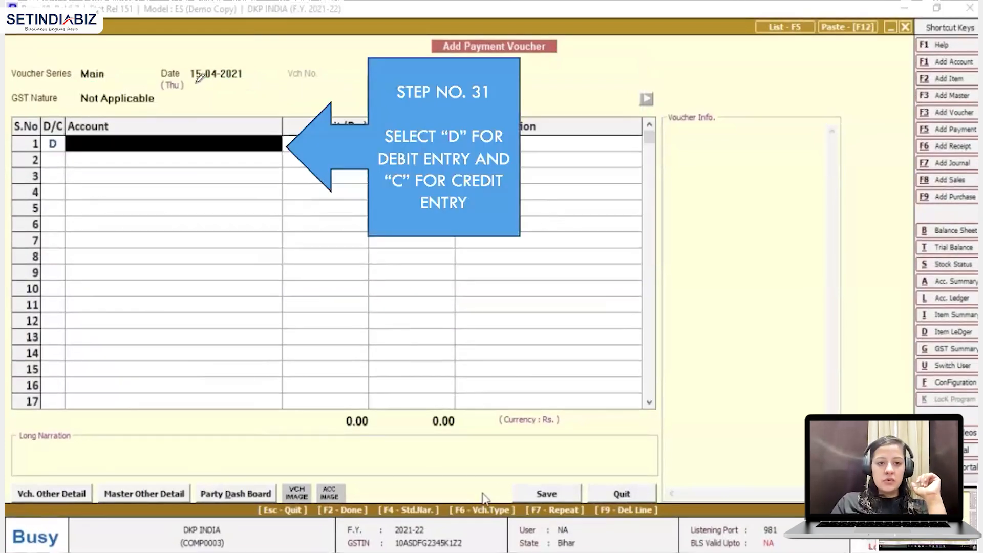
drag(196, 82, 229, 82)
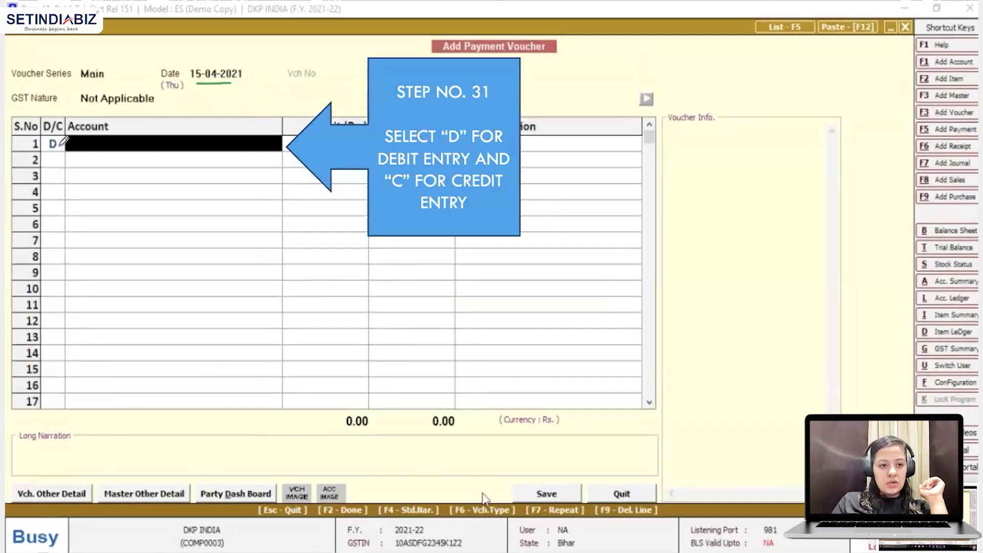
drag(62, 162, 68, 132)
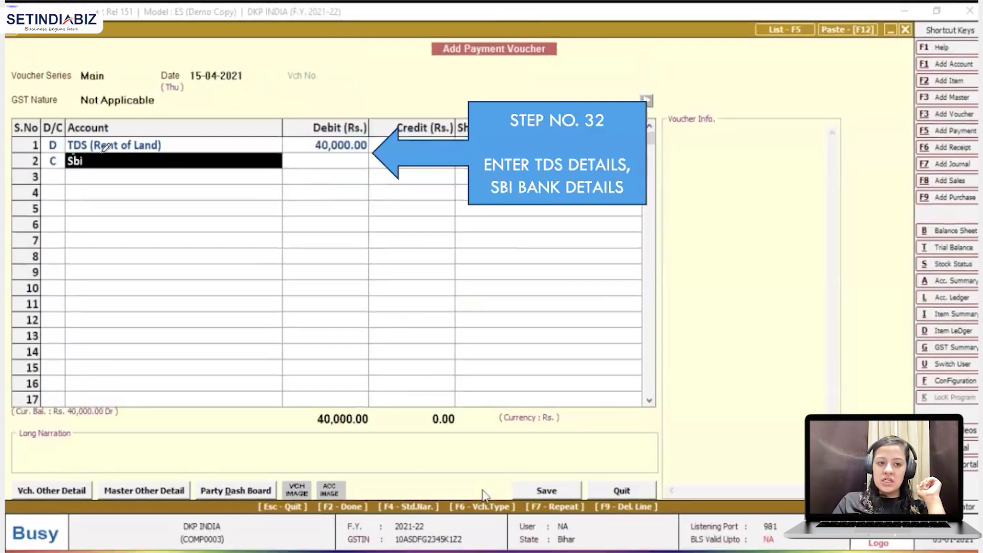
drag(104, 153, 163, 153)
mouse_move(312, 157)
mouse_down()
mouse_move(369, 145)
mouse_move(307, 146)
mouse_move(323, 156)
mouse_up()
drag(50, 177, 87, 171)
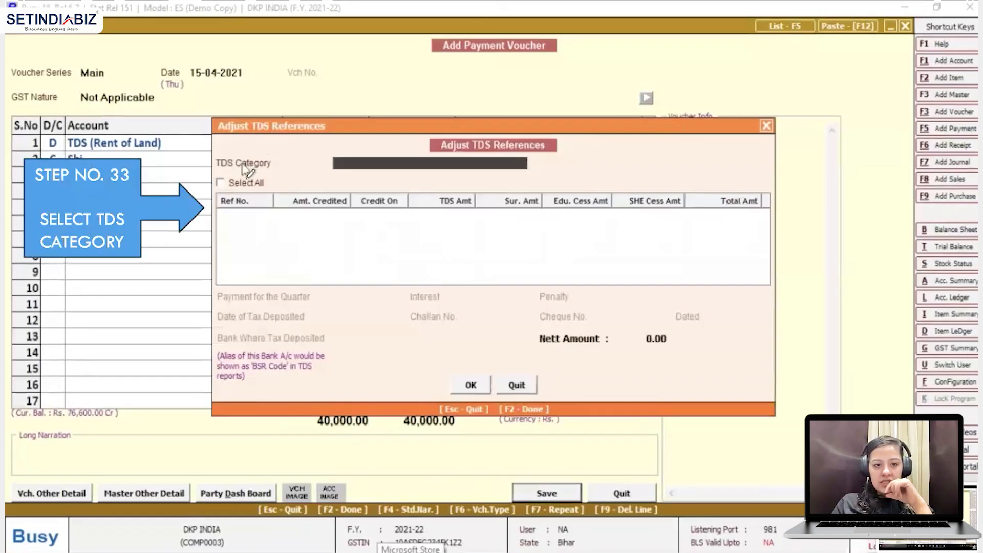
drag(336, 166, 385, 165)
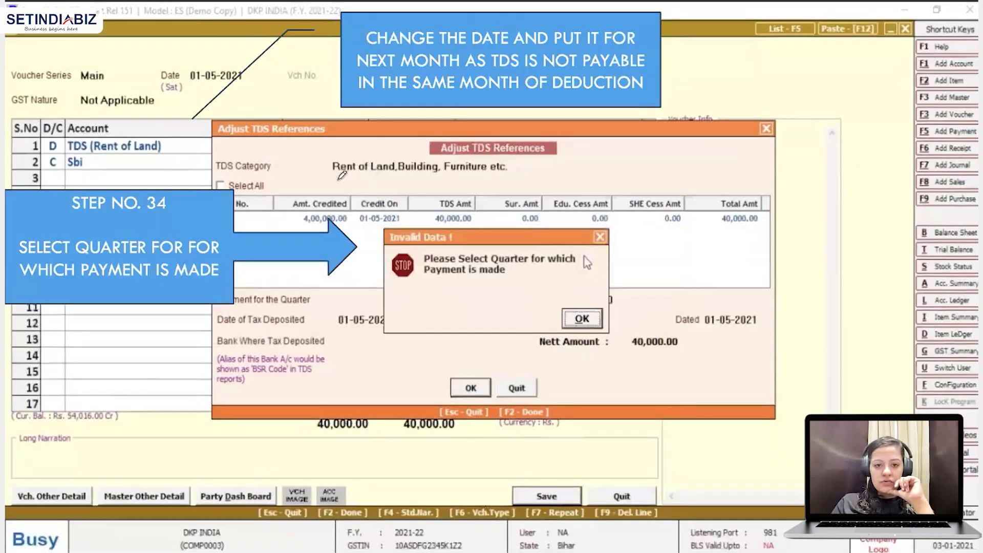
drag(338, 178, 479, 176)
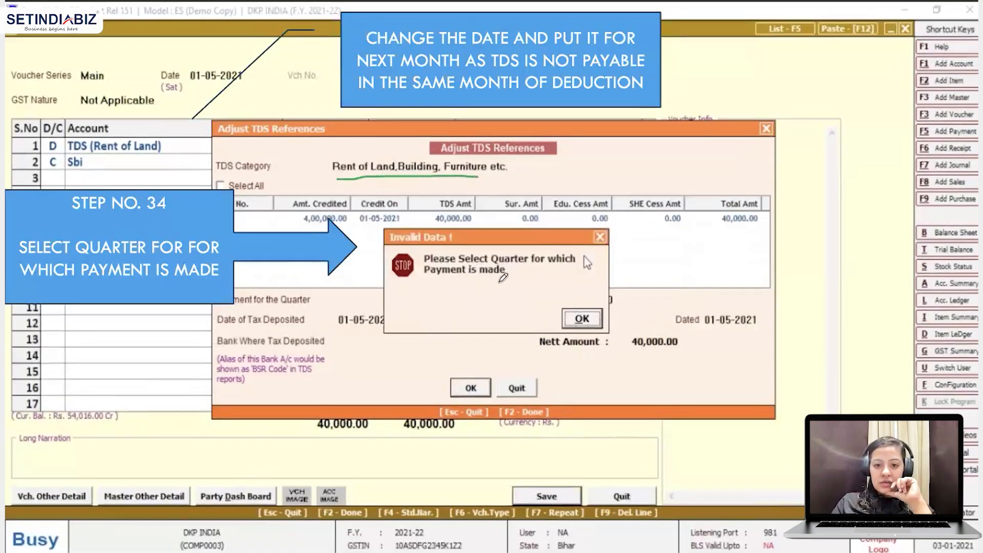
drag(539, 268, 568, 269)
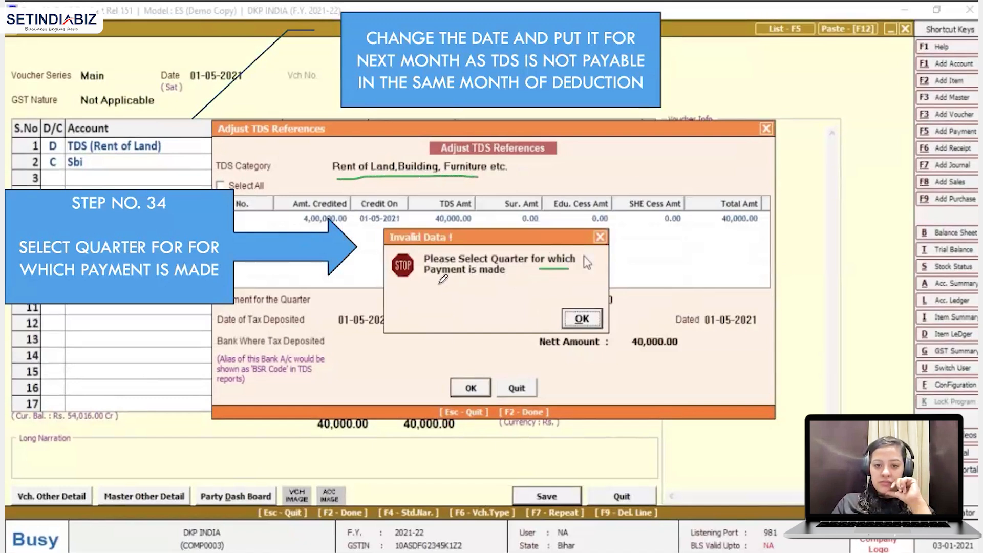
drag(428, 281, 506, 281)
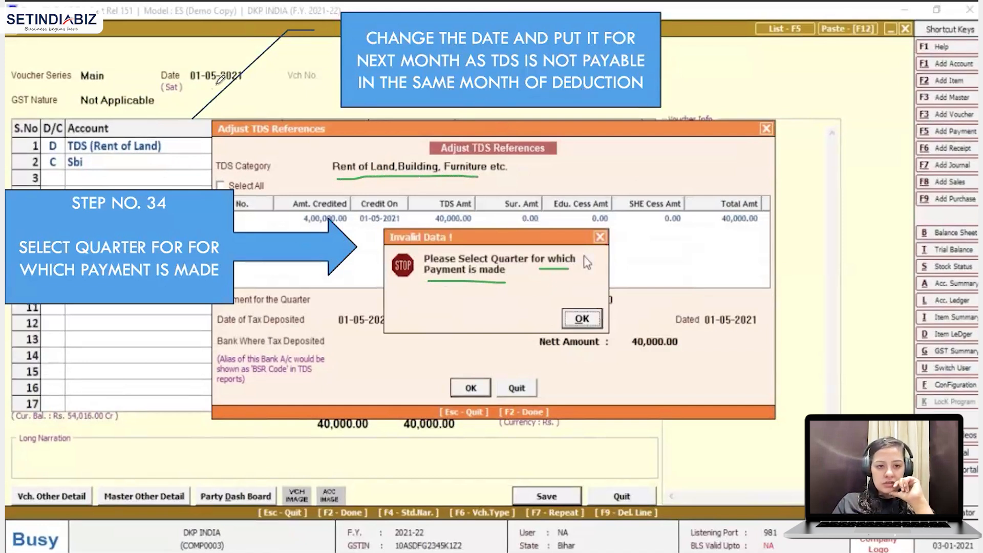
mouse_move(218, 66)
mouse_down()
mouse_move(194, 75)
mouse_move(218, 91)
mouse_move(218, 66)
mouse_up()
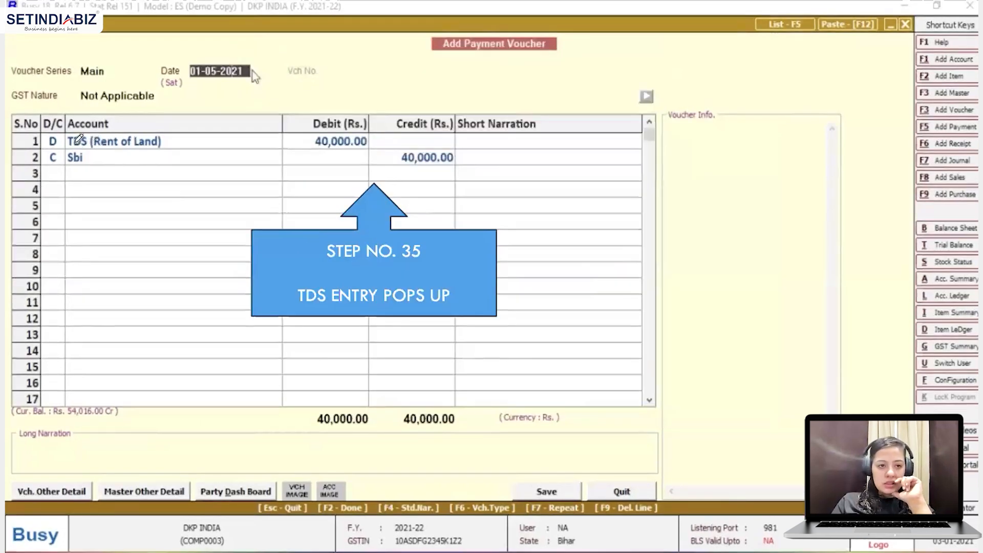
mouse_move(76, 148)
mouse_down()
mouse_move(104, 148)
mouse_move(85, 169)
mouse_up()
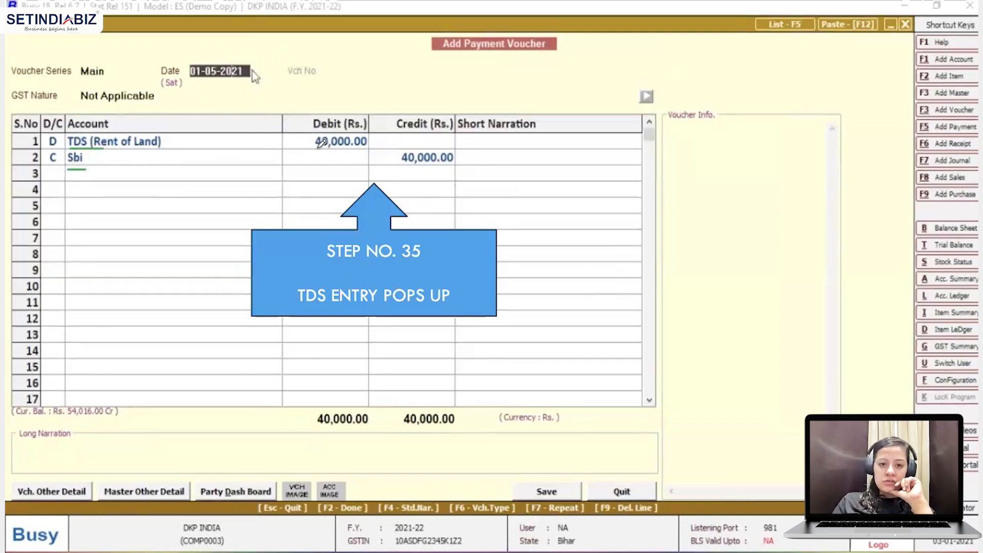
drag(364, 150, 317, 150)
drag(403, 173, 439, 173)
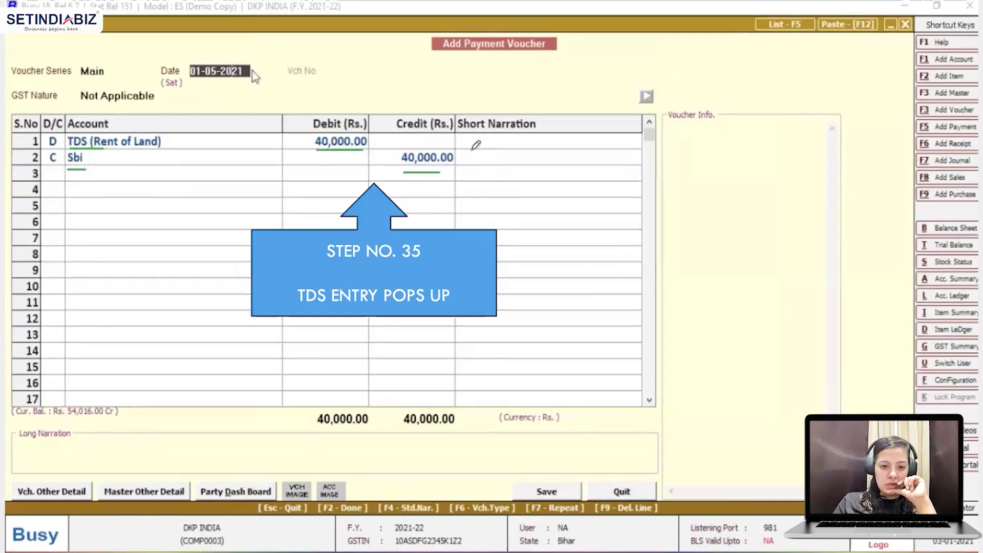
drag(319, 311, 399, 311)
drag(455, 156, 484, 139)
drag(361, 146, 380, 136)
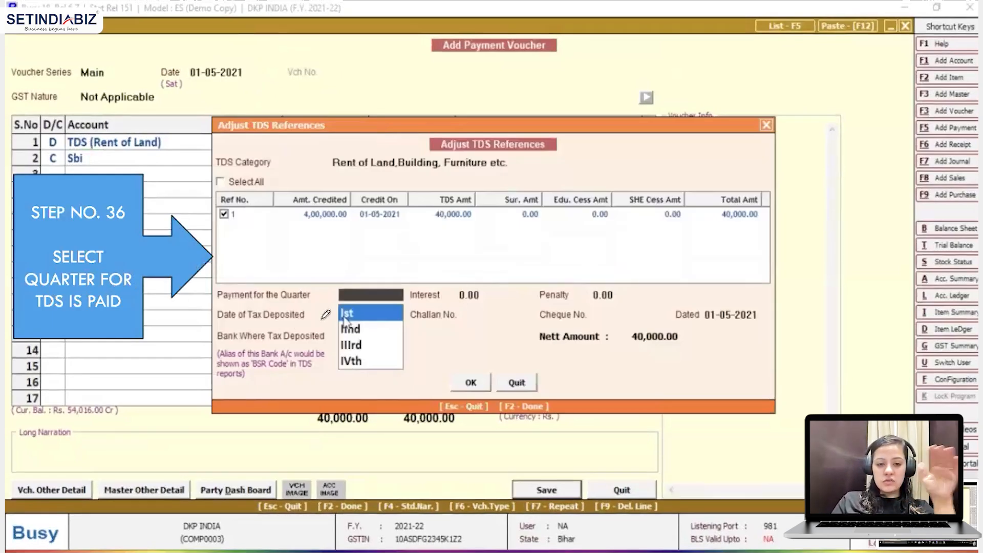
drag(233, 324, 292, 323)
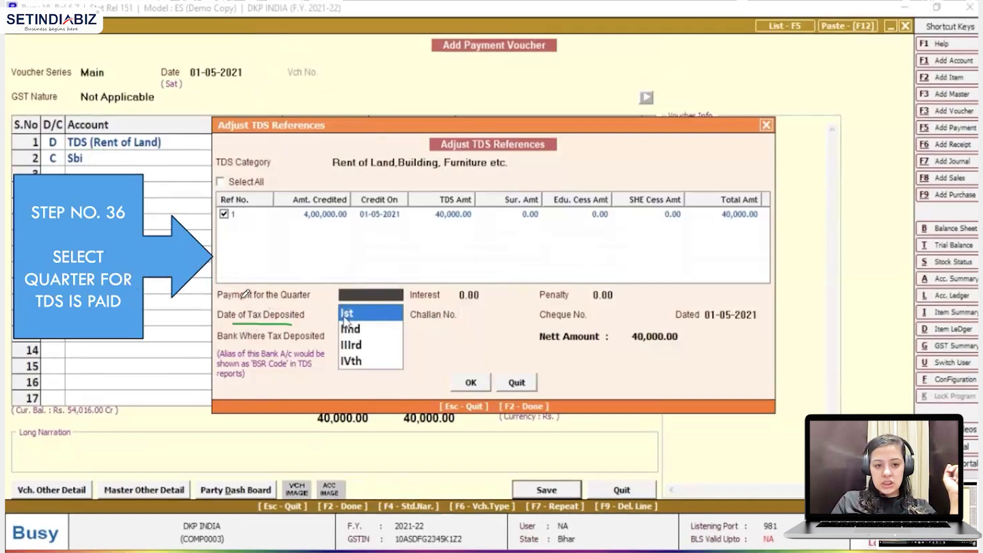
drag(237, 299, 297, 299)
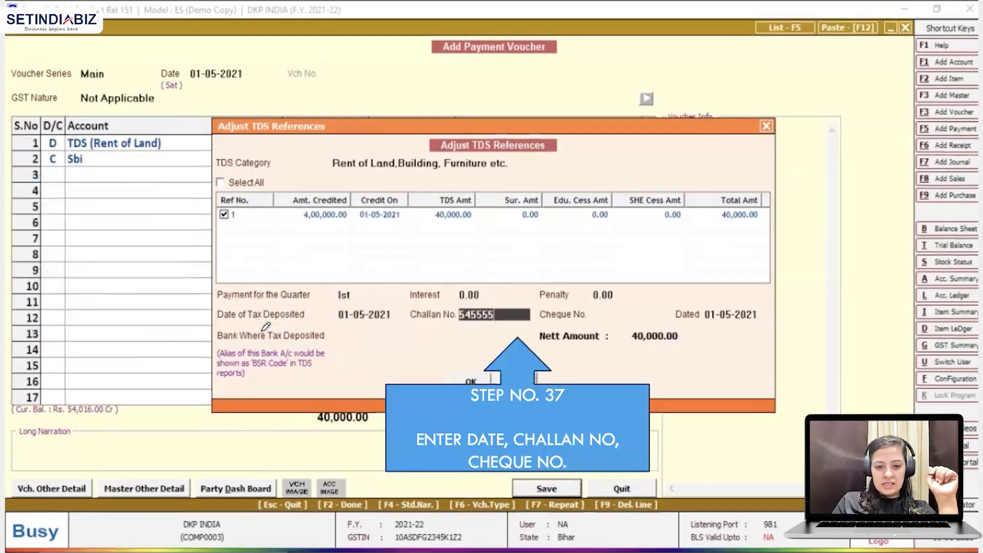
drag(338, 322, 583, 323)
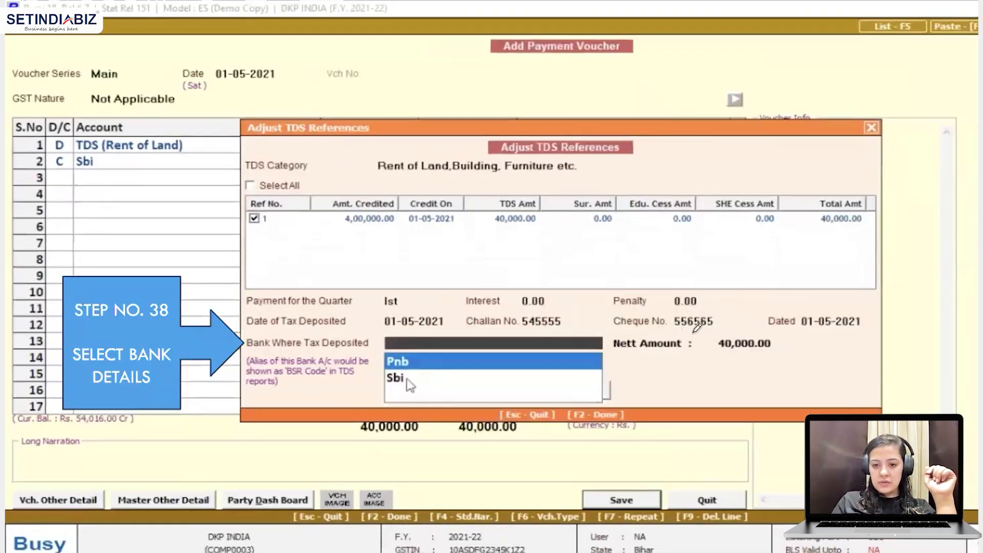
drag(676, 333, 717, 331)
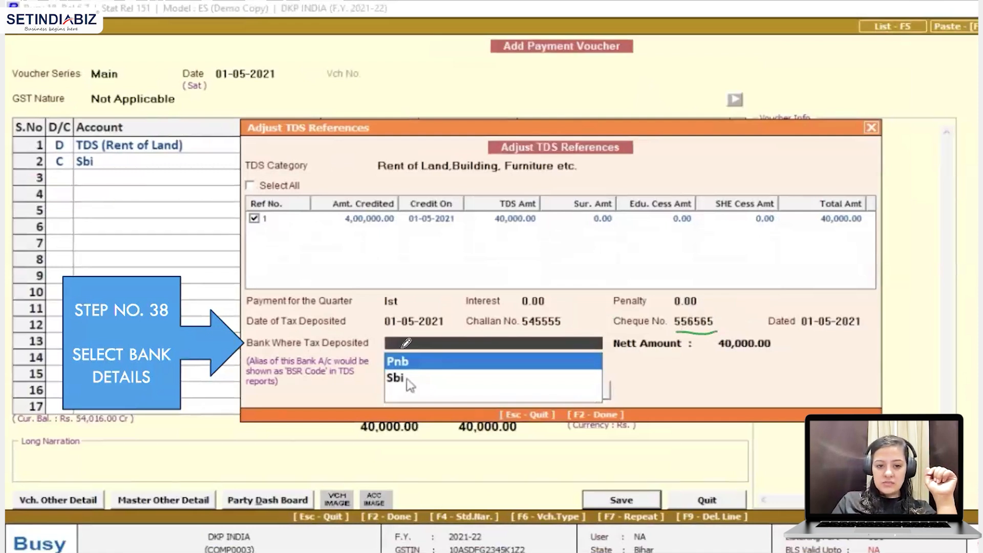
mouse_move(382, 368)
mouse_down()
mouse_move(394, 392)
mouse_move(435, 379)
mouse_move(420, 361)
mouse_up()
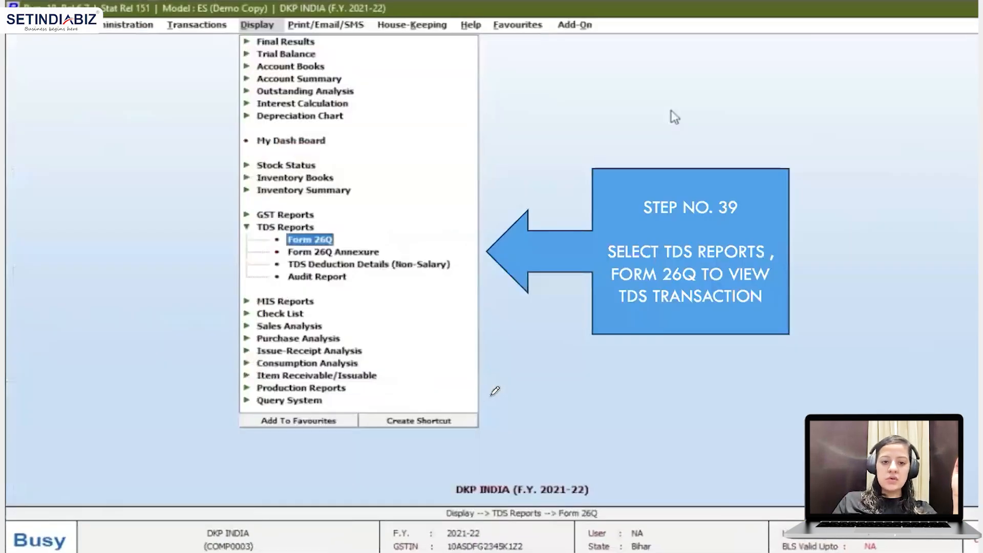
mouse_move(49, 115)
mouse_down()
mouse_move(73, 109)
mouse_move(88, 120)
mouse_move(154, 94)
mouse_up()
mouse_move(57, 158)
mouse_down()
mouse_move(105, 154)
mouse_move(101, 168)
mouse_up()
click(127, 160)
drag(150, 143, 152, 161)
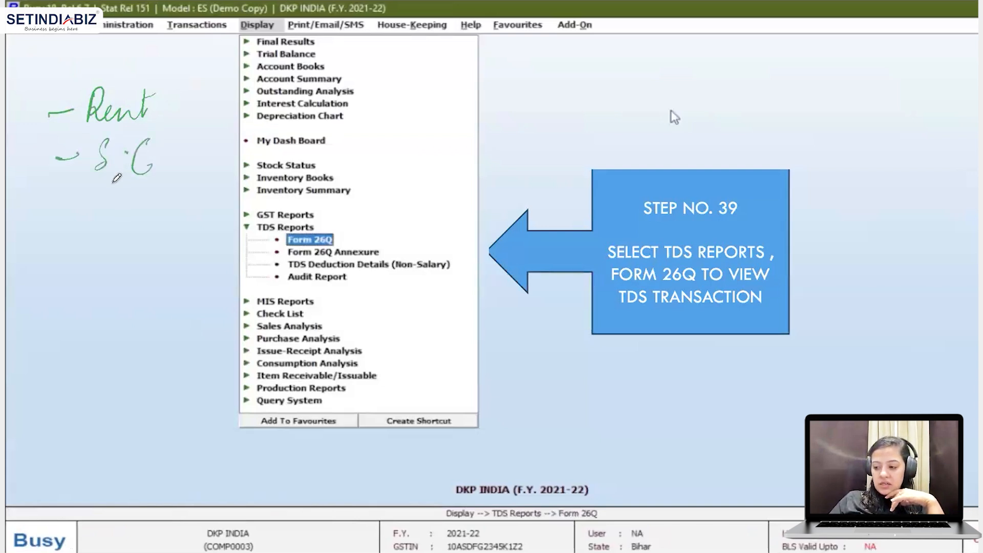
click(89, 191)
drag(75, 188, 96, 198)
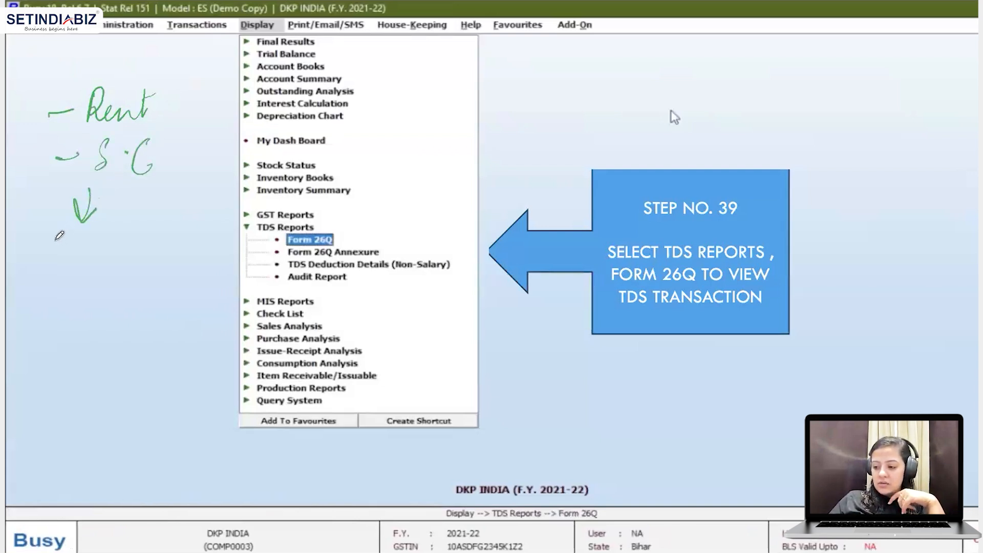
mouse_move(49, 238)
mouse_down()
mouse_move(47, 261)
mouse_move(174, 246)
mouse_move(66, 302)
mouse_move(87, 320)
mouse_move(116, 319)
mouse_move(135, 305)
mouse_move(195, 316)
mouse_move(207, 289)
mouse_up()
mouse_move(36, 47)
mouse_down()
mouse_move(58, 39)
mouse_move(115, 59)
mouse_move(159, 36)
mouse_up()
drag(112, 56, 153, 45)
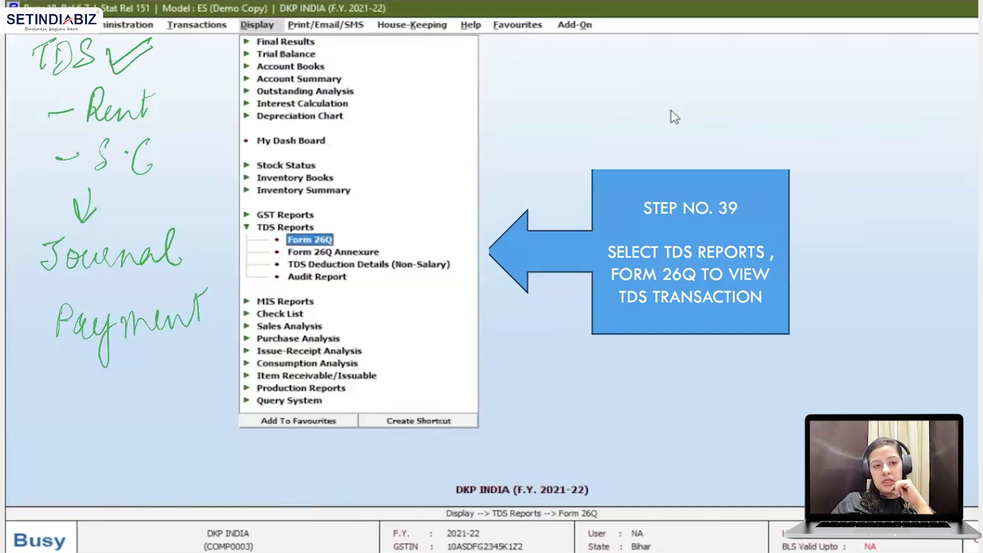
click(159, 108)
drag(154, 165, 163, 160)
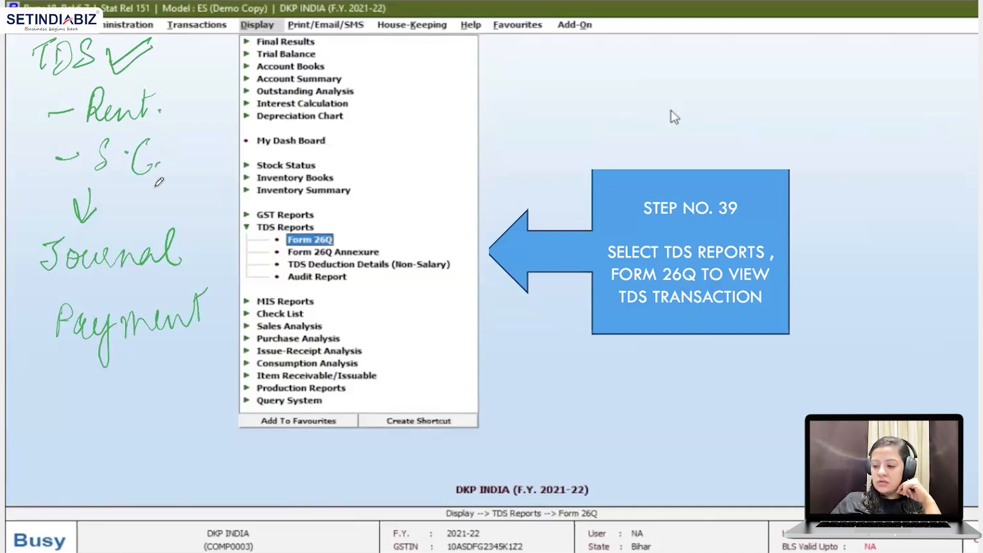
drag(56, 289, 95, 284)
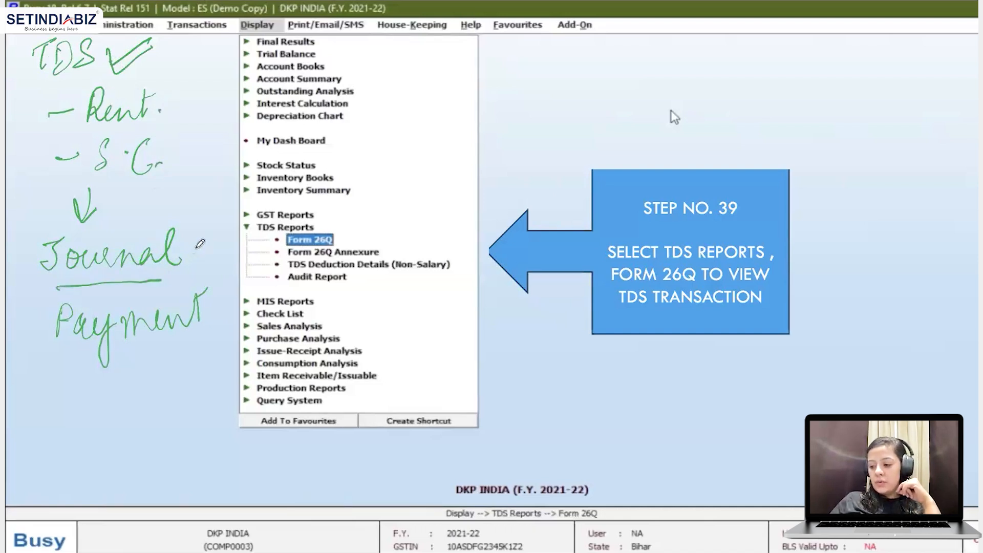
drag(190, 250, 259, 252)
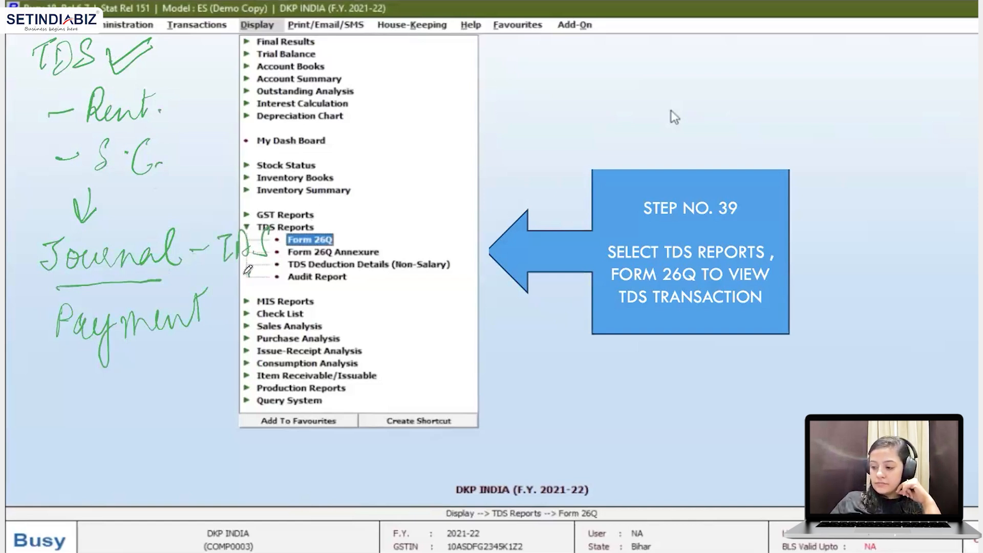
mouse_move(238, 273)
mouse_down()
mouse_move(270, 271)
mouse_move(274, 287)
mouse_up()
mouse_move(173, 336)
mouse_down()
mouse_move(183, 381)
mouse_move(200, 363)
mouse_up()
mouse_move(164, 401)
mouse_down()
mouse_move(163, 433)
mouse_move(176, 404)
mouse_up()
mouse_move(175, 405)
mouse_down()
mouse_move(186, 421)
mouse_move(205, 420)
mouse_move(193, 462)
mouse_move(226, 465)
mouse_move(298, 437)
mouse_move(292, 442)
mouse_up()
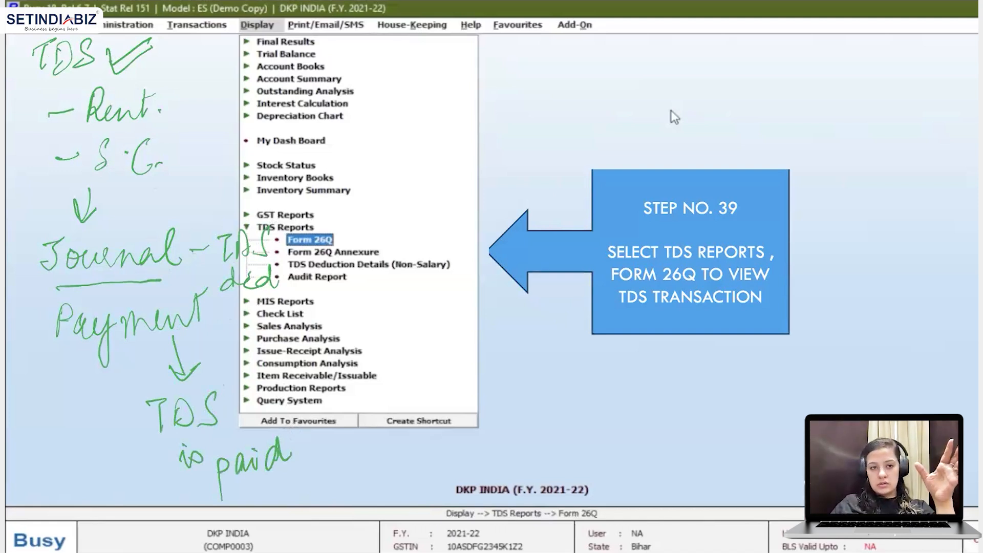
drag(232, 37, 293, 31)
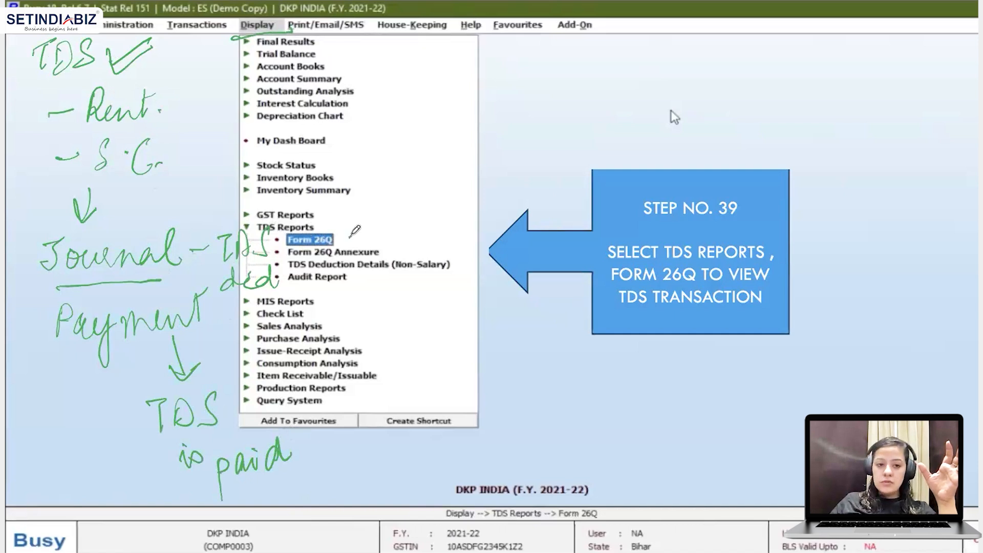
drag(349, 237, 377, 230)
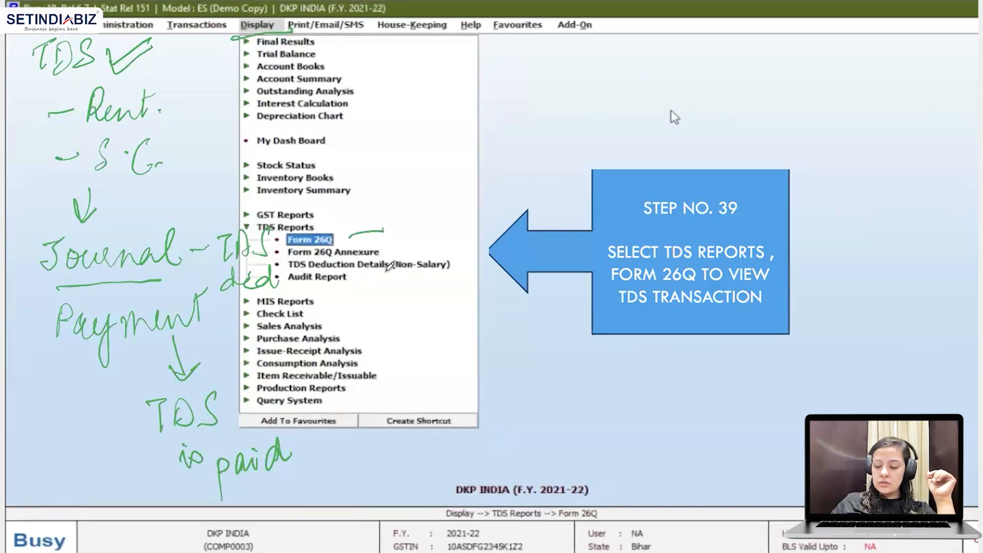
drag(398, 257, 414, 256)
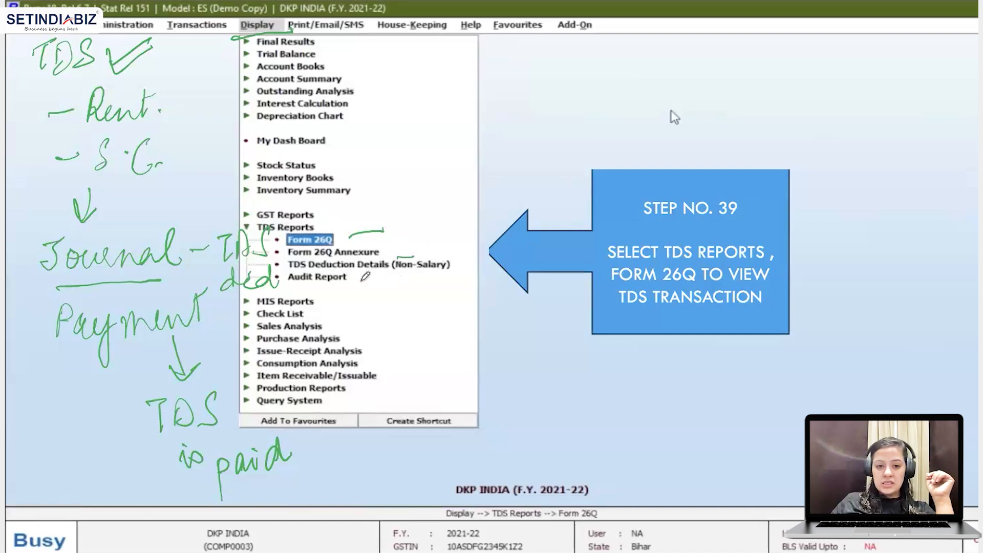
drag(361, 281, 438, 277)
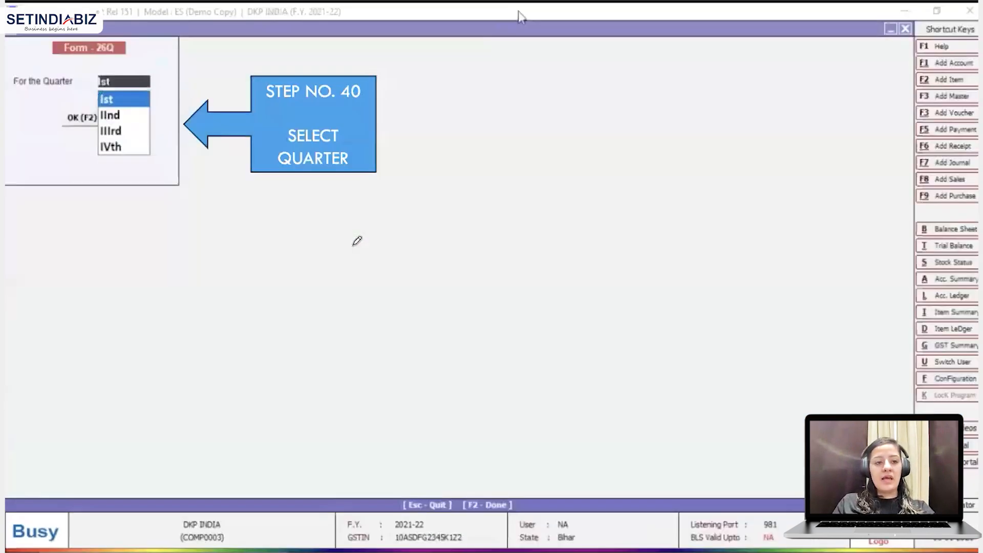
drag(105, 62, 64, 108)
mouse_move(85, 193)
mouse_down()
mouse_move(128, 60)
mouse_move(104, 64)
mouse_up()
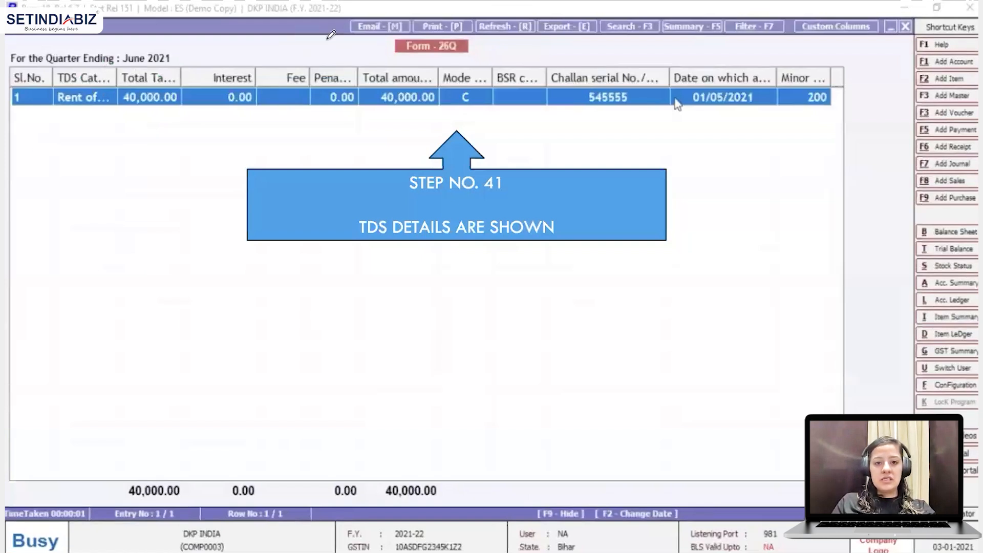
drag(400, 59, 470, 54)
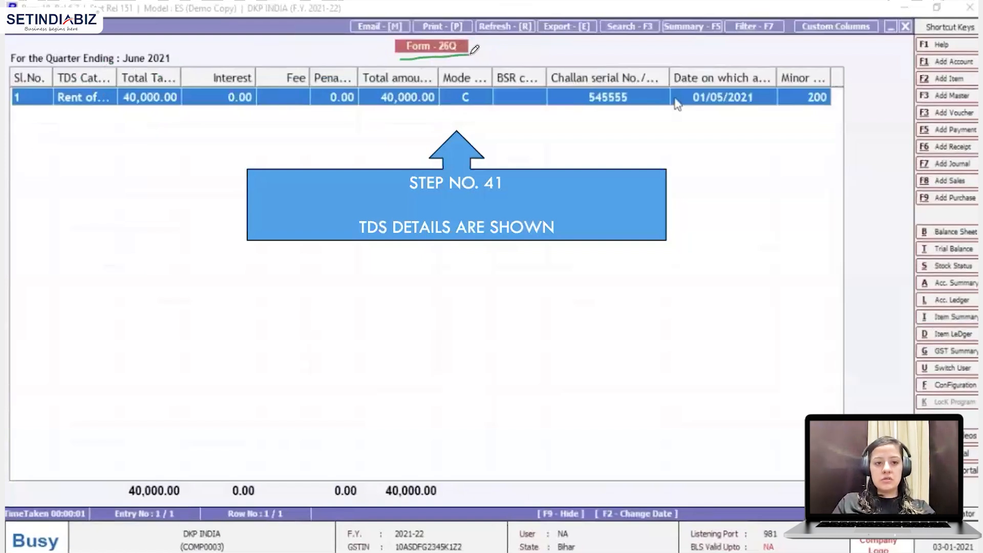
drag(75, 109, 145, 109)
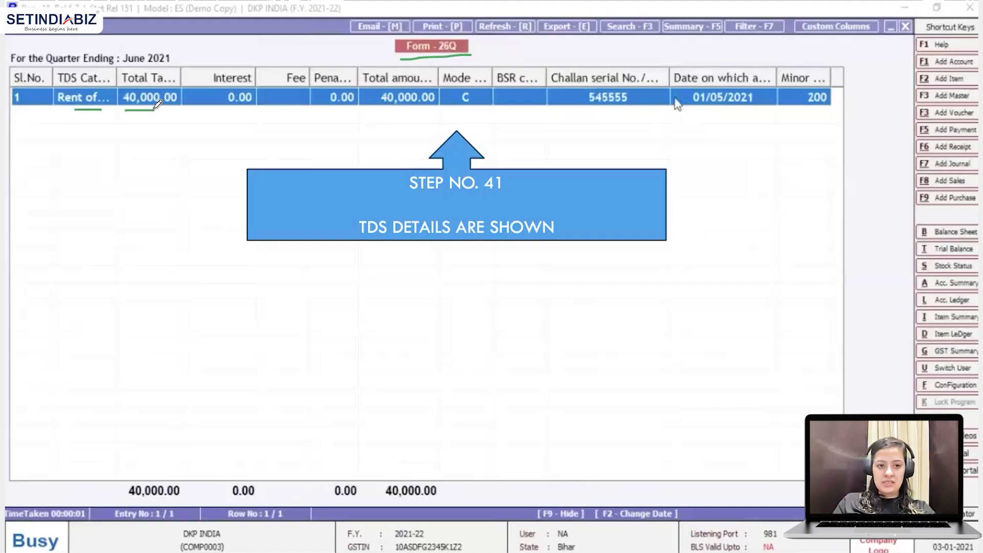
drag(209, 114, 304, 109)
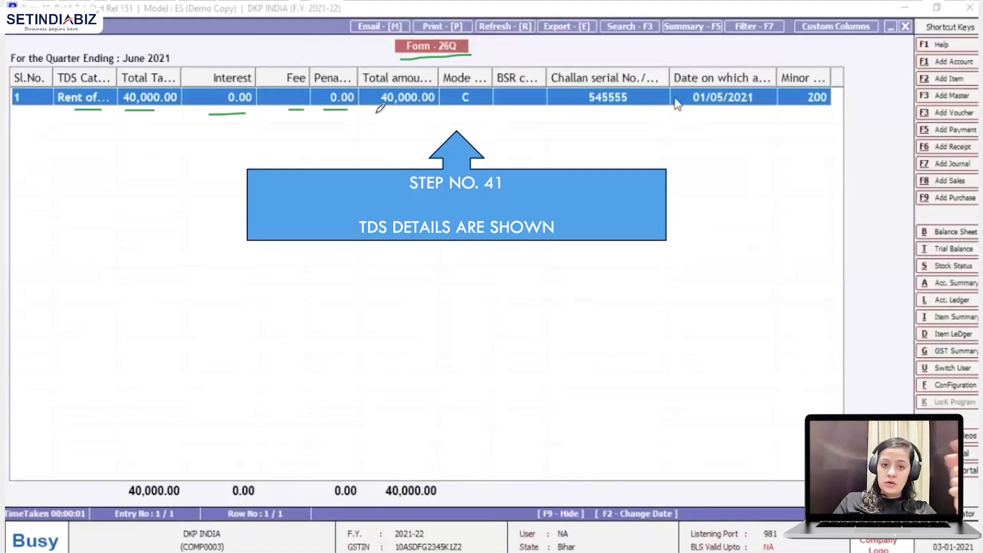
drag(377, 115, 479, 112)
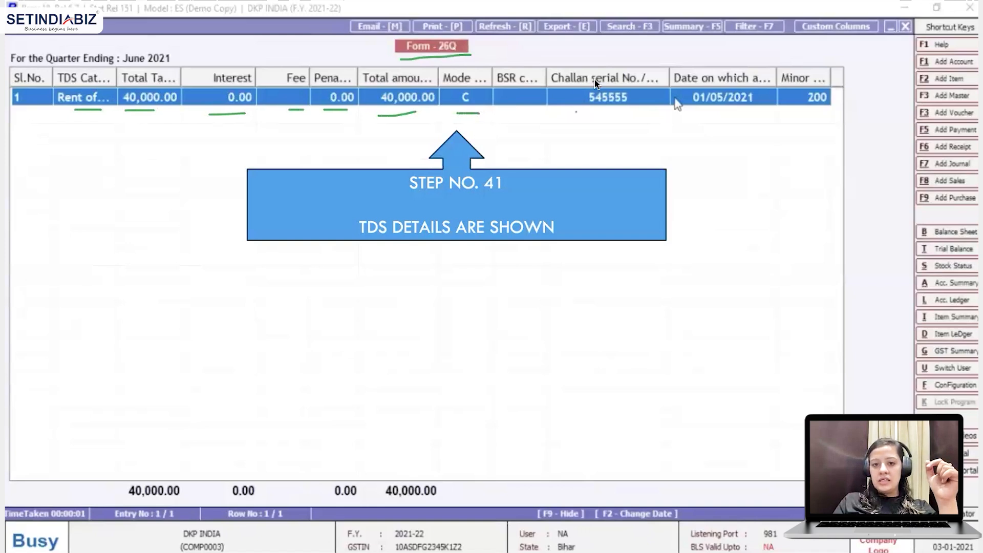
drag(590, 114, 605, 113)
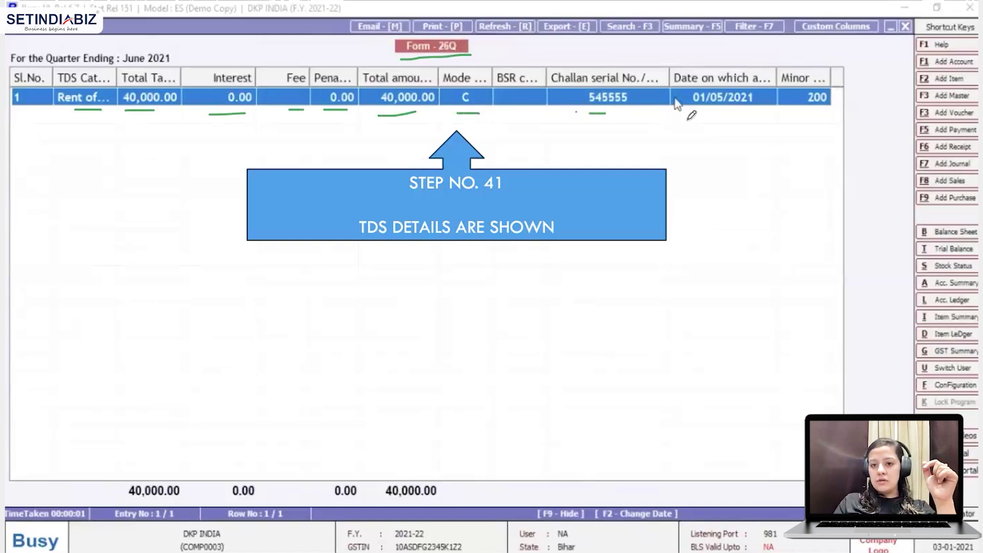
drag(698, 115, 728, 115)
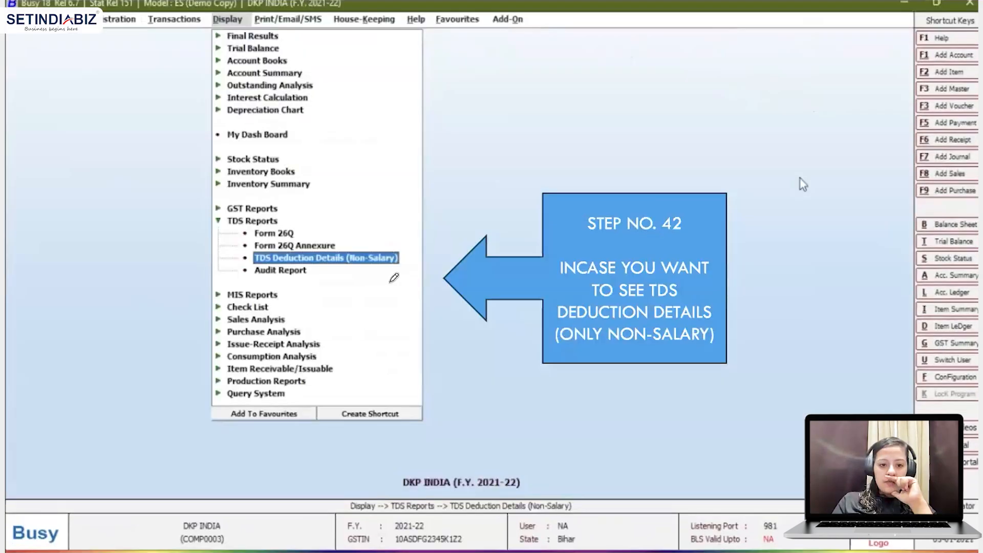
drag(300, 262, 358, 269)
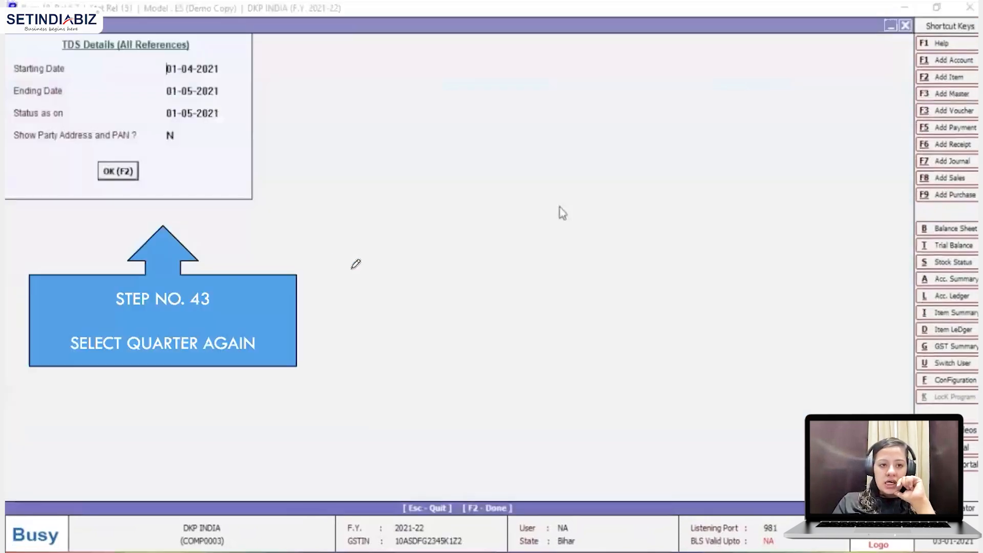
drag(15, 75, 63, 74)
mouse_move(22, 103)
mouse_down()
mouse_move(58, 102)
mouse_move(53, 122)
mouse_up()
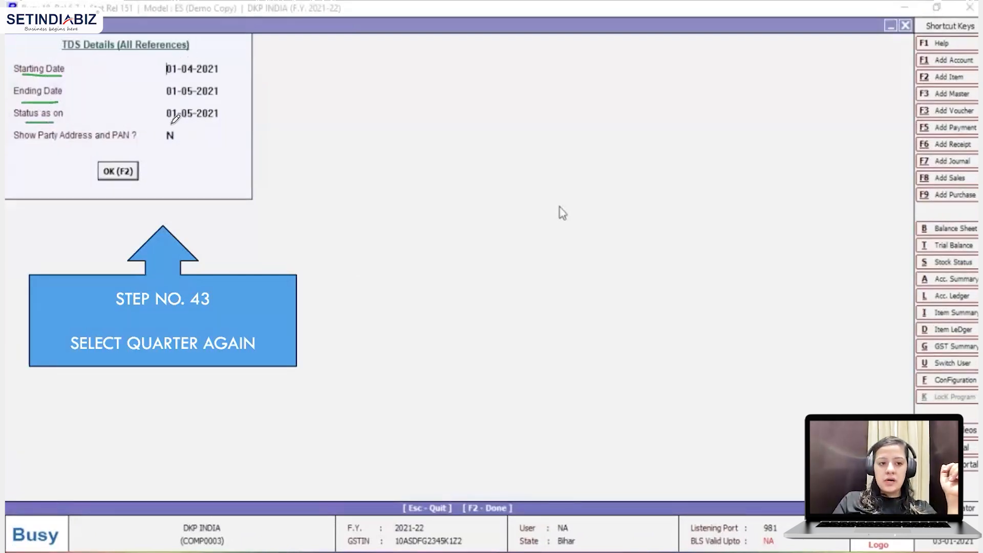
mouse_move(176, 125)
mouse_down()
mouse_move(162, 134)
mouse_move(172, 149)
mouse_move(183, 119)
mouse_up()
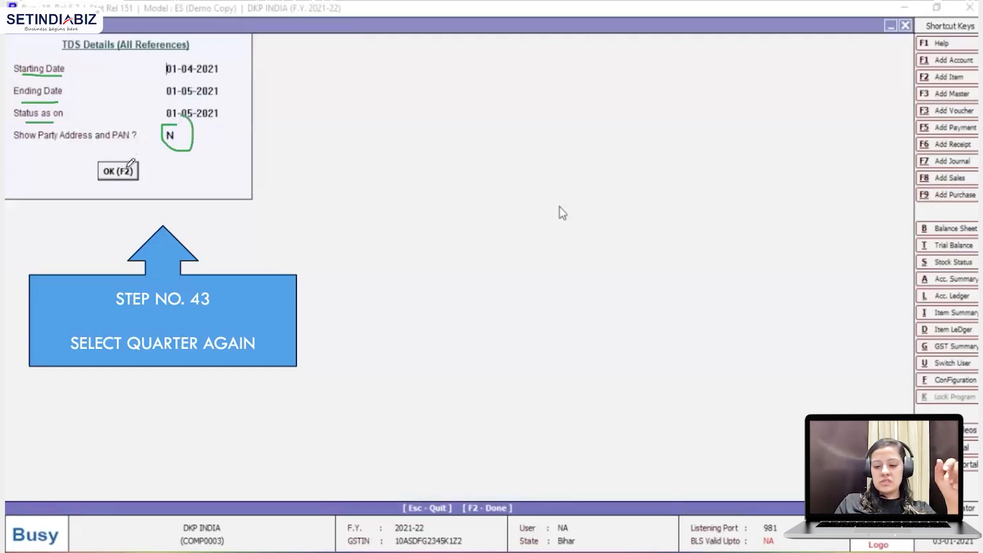
click(119, 170)
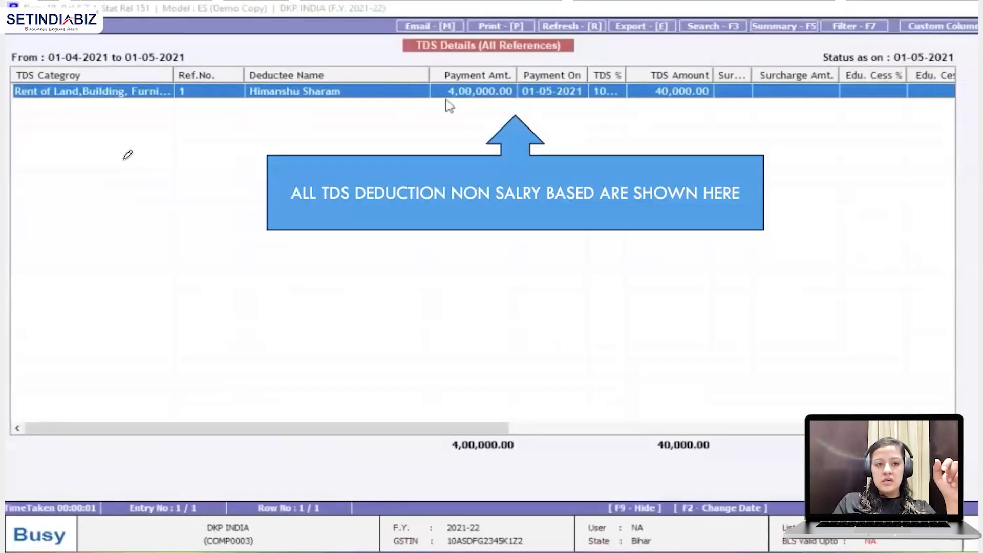
drag(414, 59, 539, 55)
drag(128, 109, 294, 104)
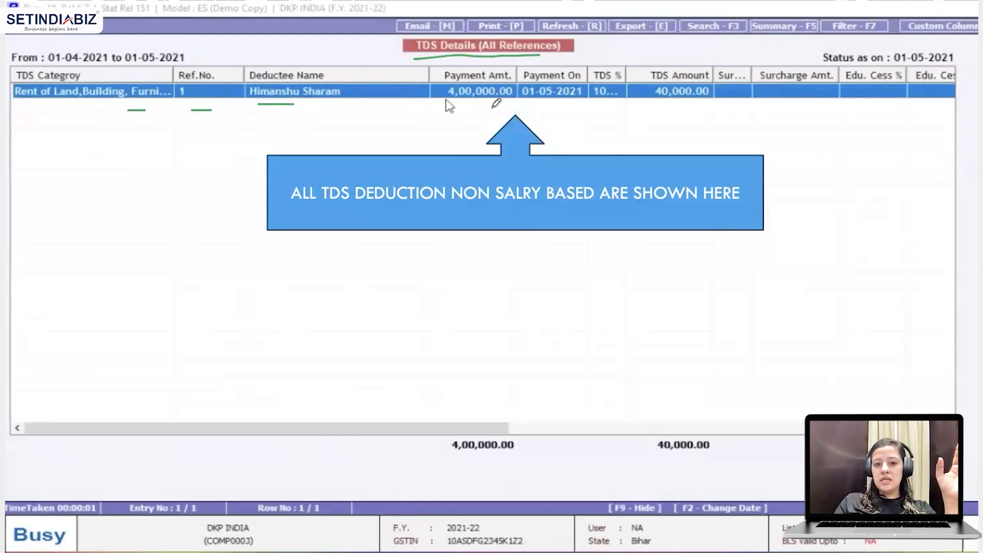
click(462, 106)
drag(462, 106, 490, 106)
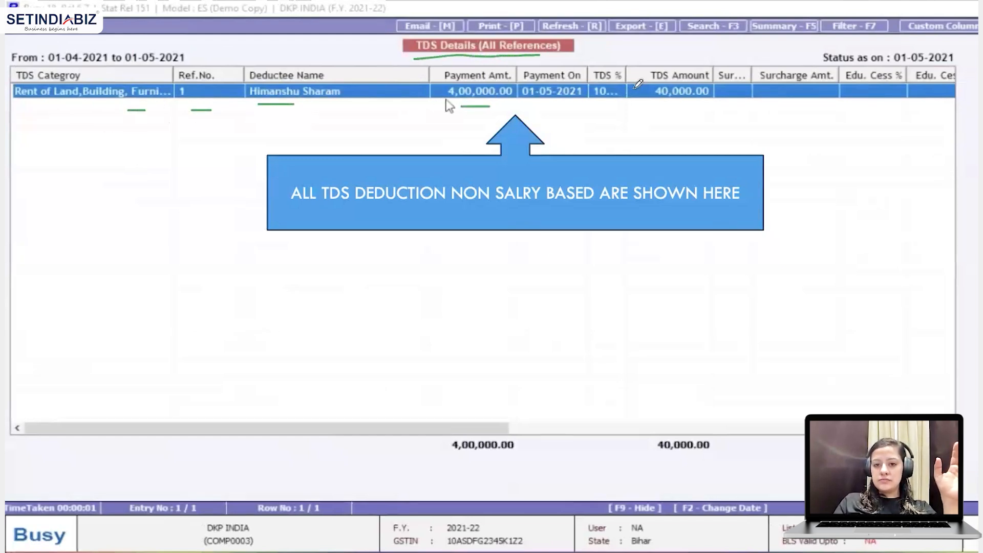
drag(597, 101, 693, 106)
click(657, 106)
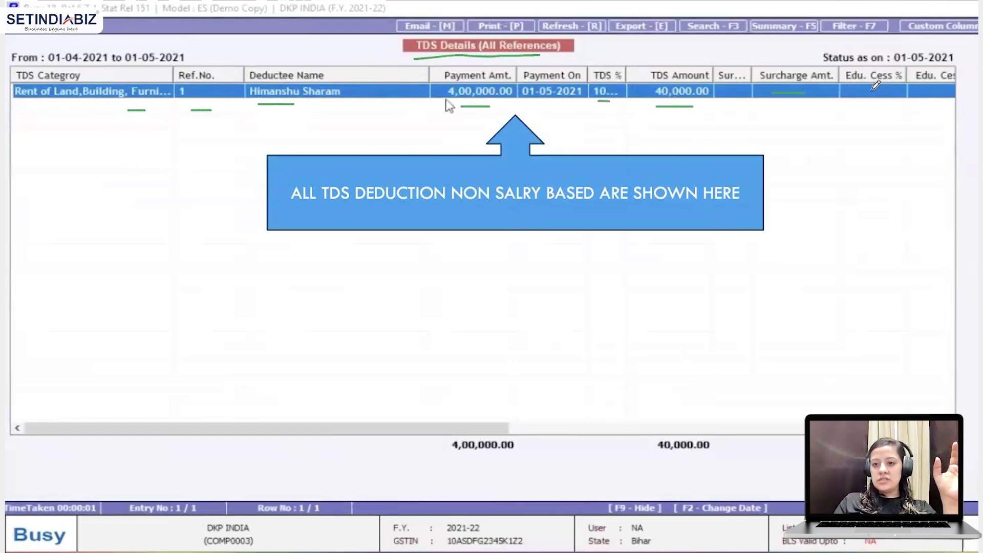
drag(921, 91, 946, 90)
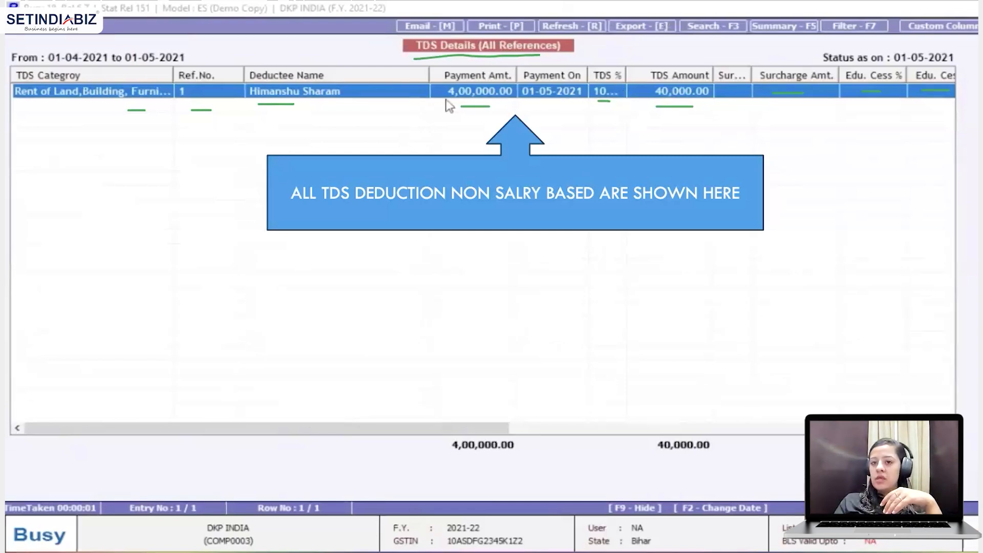
drag(761, 43, 784, 42)
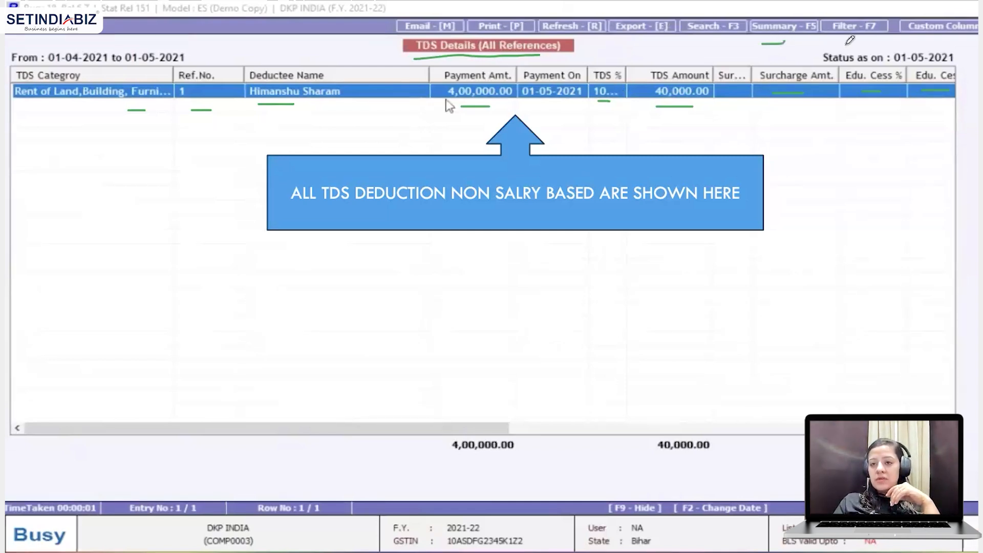
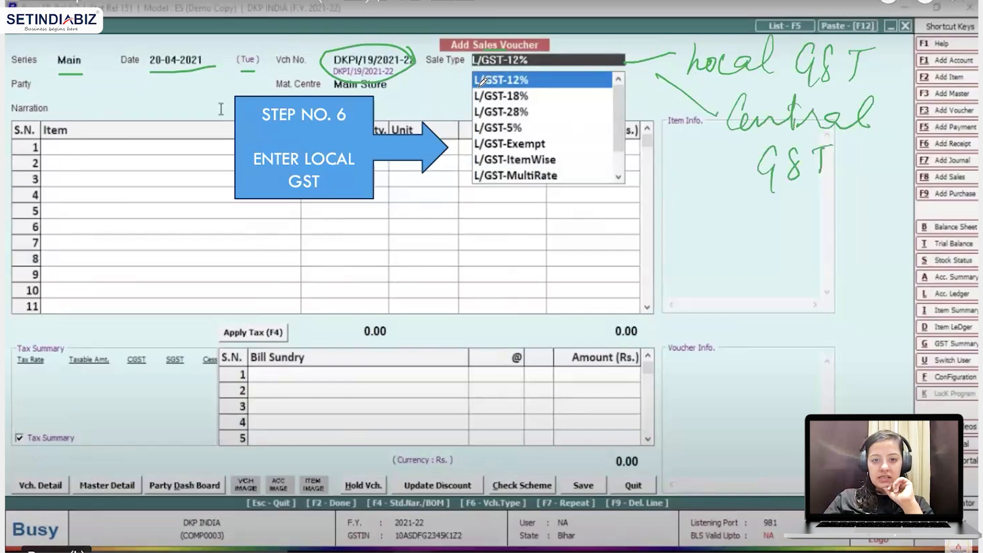
drag(477, 168, 522, 167)
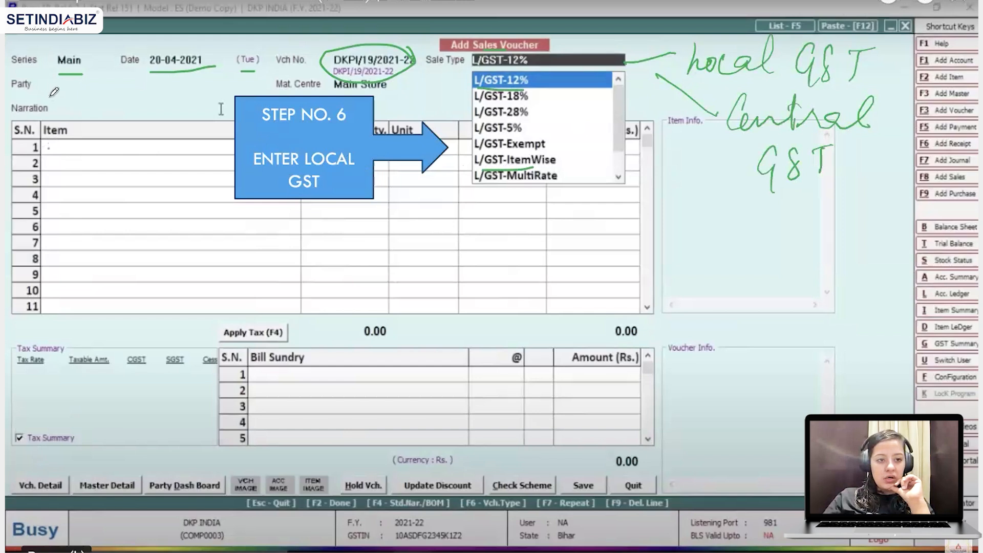
drag(44, 92, 85, 91)
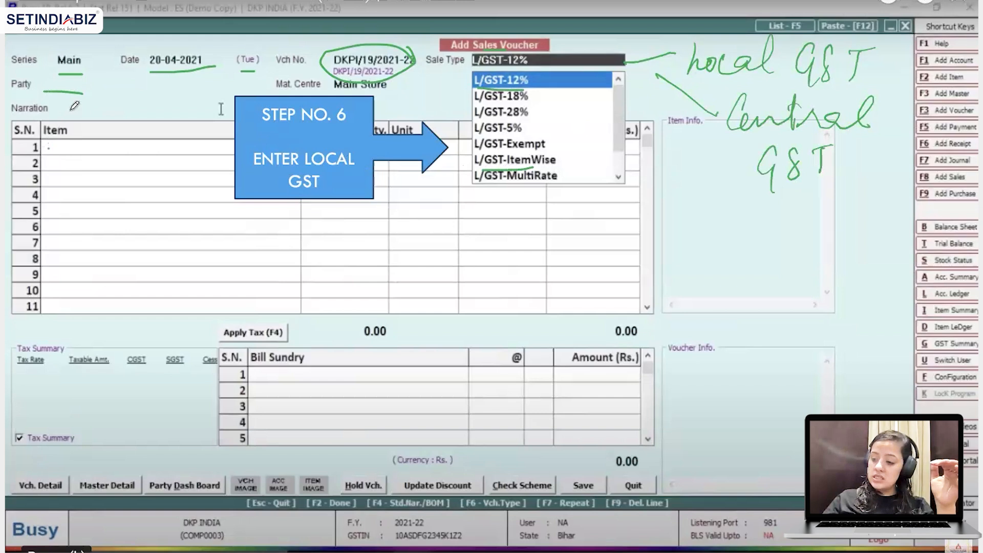
mouse_move(83, 79)
mouse_down()
mouse_move(78, 99)
mouse_move(105, 71)
mouse_up()
mouse_move(99, 76)
mouse_down()
mouse_move(118, 97)
mouse_move(103, 105)
mouse_up()
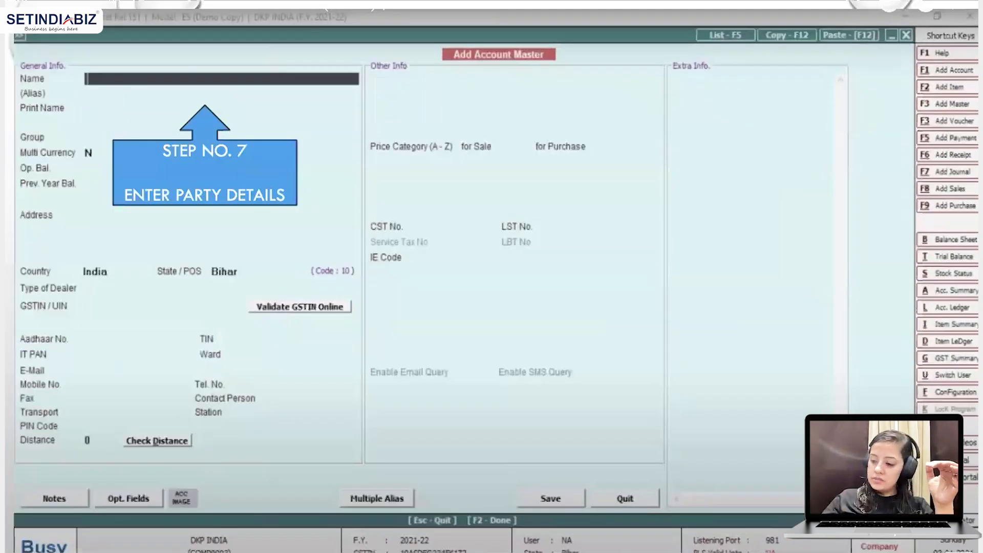
drag(450, 68, 543, 59)
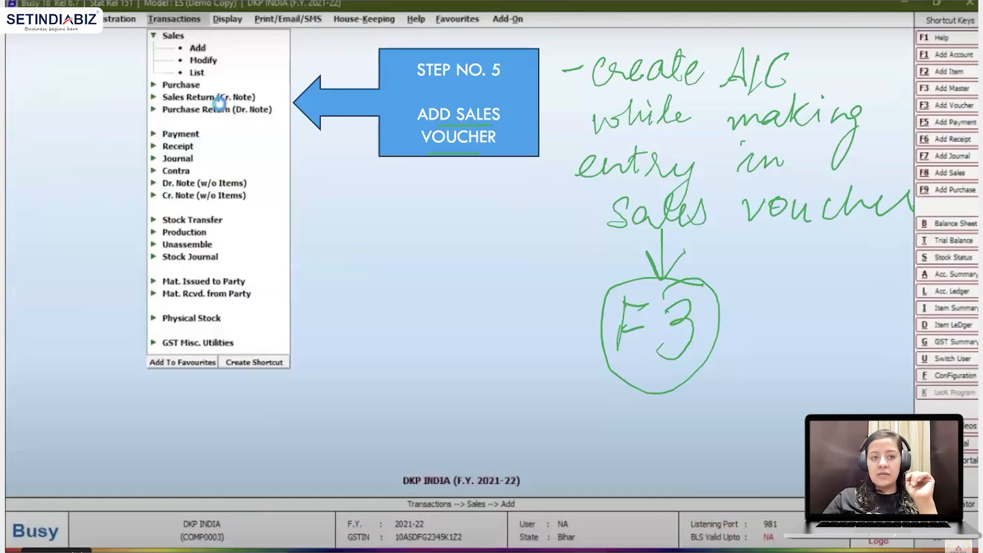
mouse_move(104, 31)
mouse_down()
mouse_move(100, 62)
mouse_move(52, 69)
mouse_move(52, 90)
mouse_move(123, 70)
mouse_move(131, 95)
mouse_move(80, 138)
mouse_up()
drag(72, 122, 90, 122)
mouse_move(31, 180)
mouse_down()
mouse_move(51, 177)
mouse_move(57, 187)
mouse_up()
drag(93, 154, 64, 221)
mouse_move(77, 201)
mouse_down()
mouse_move(66, 220)
mouse_move(84, 208)
mouse_move(103, 215)
mouse_move(107, 233)
mouse_up()
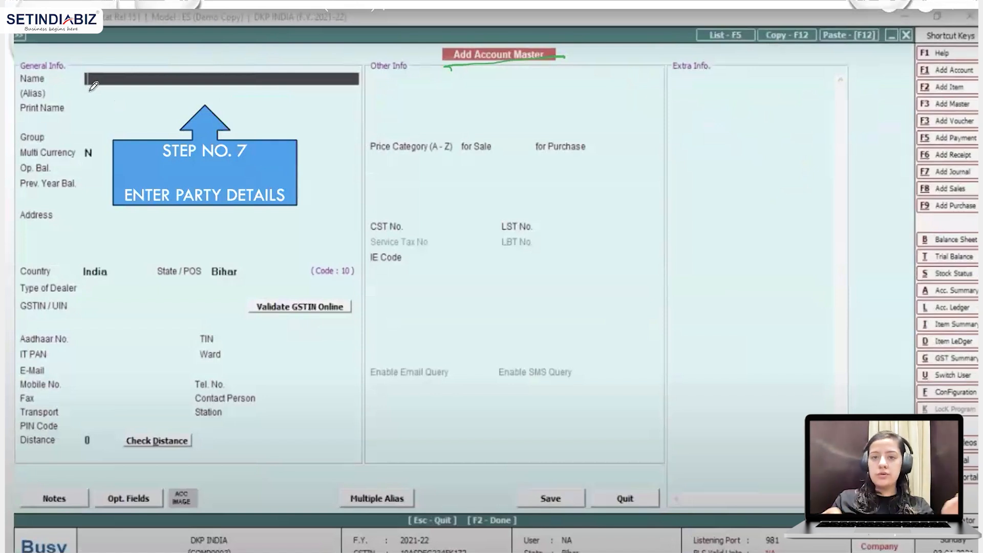
drag(95, 88, 104, 88)
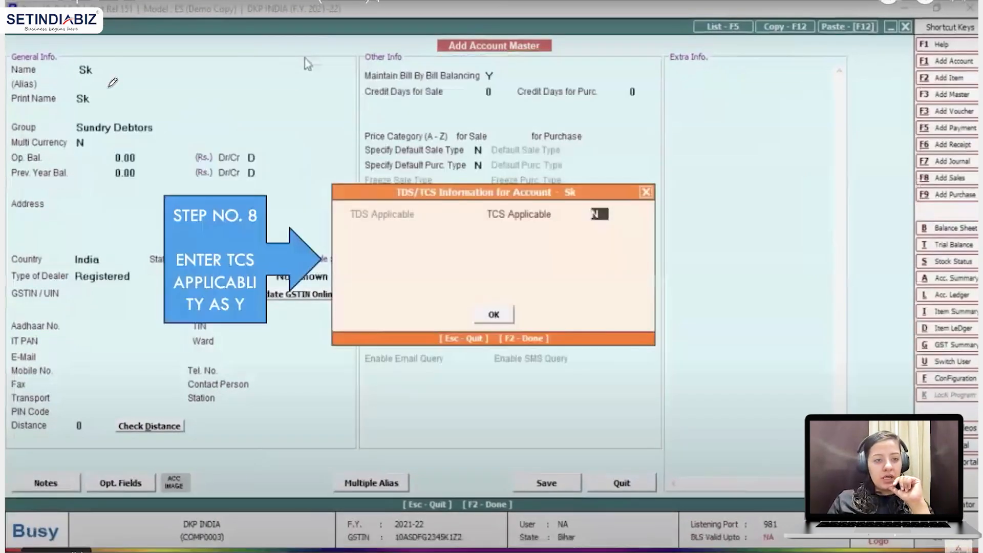
drag(77, 77, 104, 77)
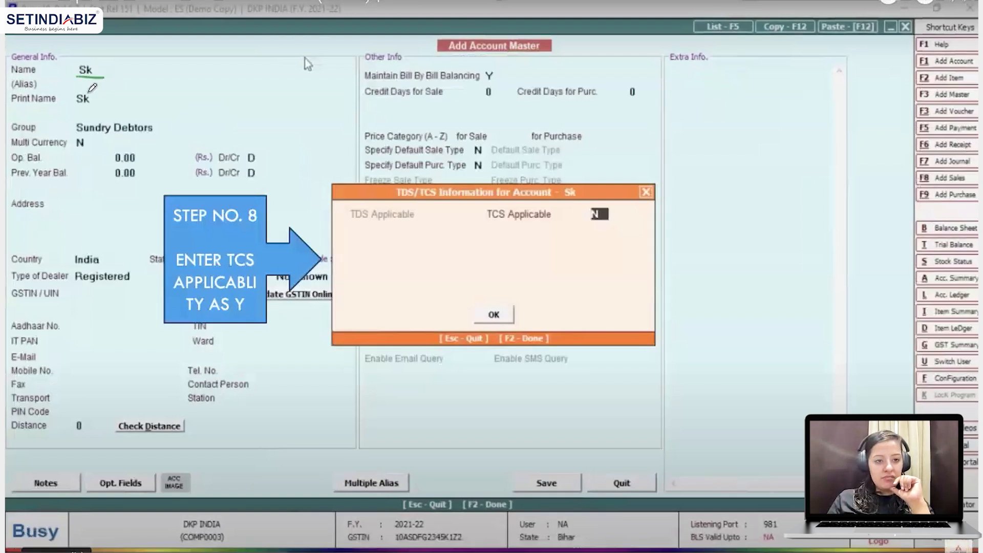
mouse_move(77, 109)
mouse_down()
mouse_move(98, 109)
mouse_move(133, 136)
mouse_up()
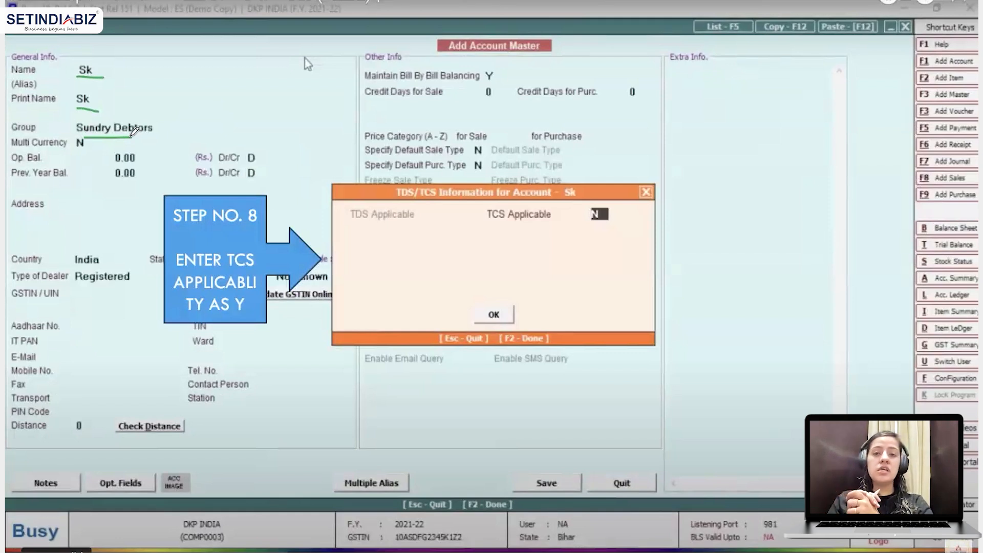
mouse_move(163, 122)
mouse_down()
mouse_move(176, 145)
mouse_move(217, 115)
mouse_up()
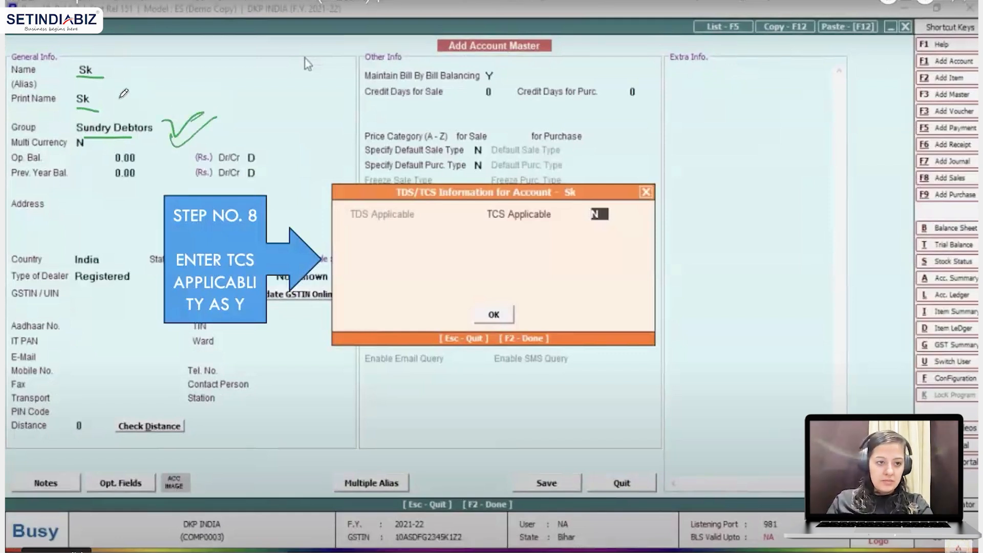
Underline the Multi Currency, opening balance and previous year balance values on the Step No. 8 slide, and circle both Dr/Cr entries
mouse_move(73, 152)
mouse_down()
mouse_move(124, 166)
mouse_move(123, 185)
mouse_up()
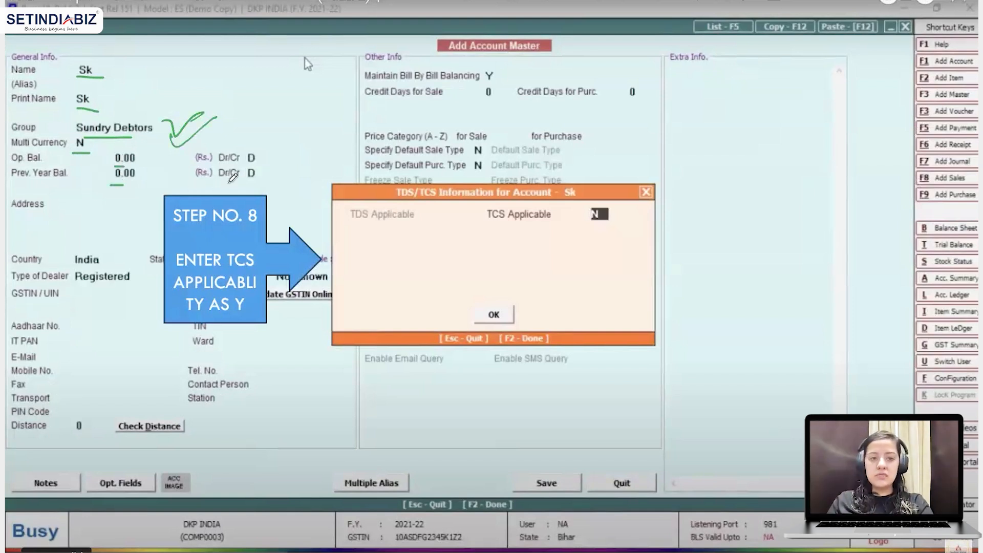
click(251, 165)
mouse_move(262, 156)
mouse_down()
mouse_move(247, 150)
mouse_move(241, 162)
mouse_move(262, 158)
mouse_up()
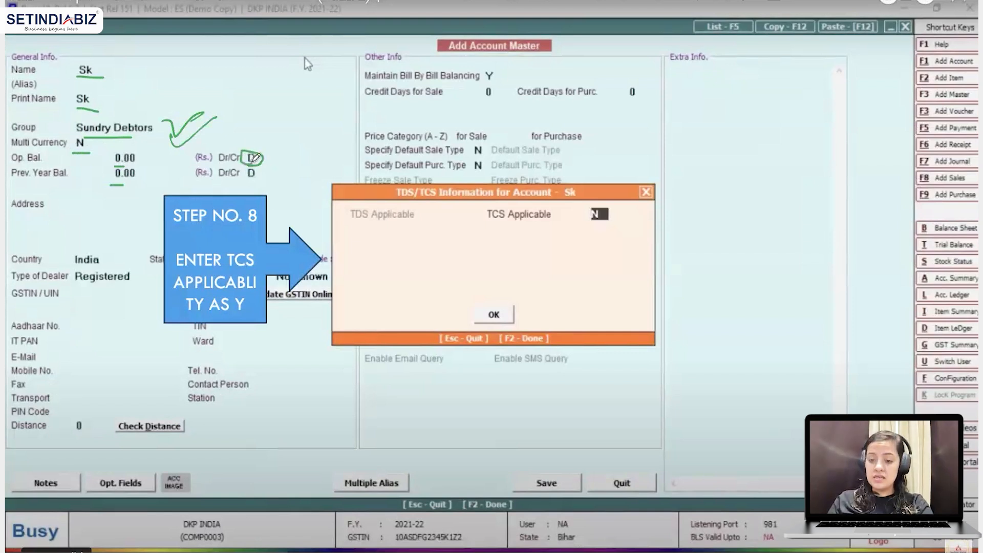
mouse_move(247, 181)
mouse_down()
mouse_move(256, 165)
mouse_move(244, 167)
mouse_move(244, 178)
mouse_move(259, 176)
mouse_up()
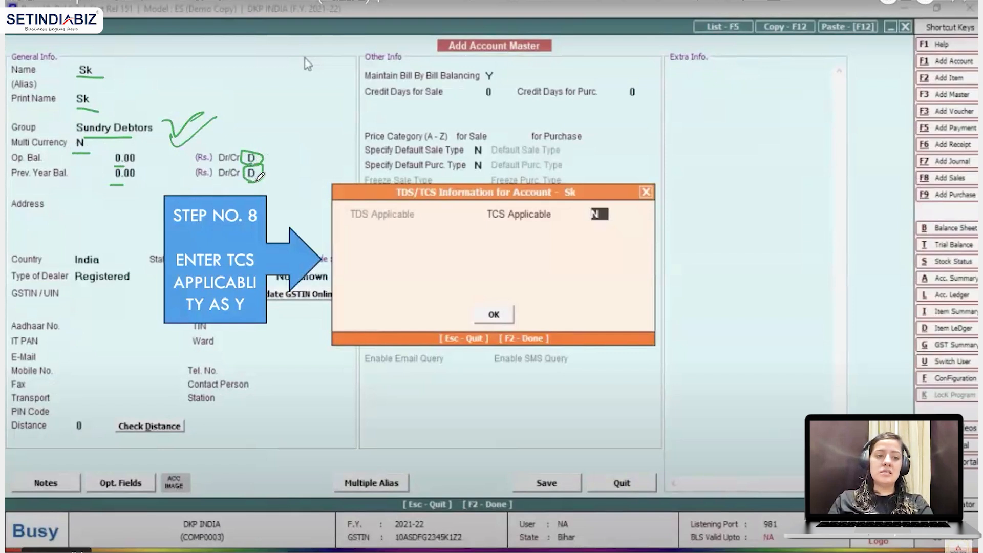
Underline the Country, Type of Dealer and GSTIN / UIN entries, and mark each field from Aadhaar No. down to Distance
mouse_move(75, 267)
mouse_down()
mouse_move(97, 268)
mouse_move(102, 286)
mouse_move(128, 285)
mouse_up()
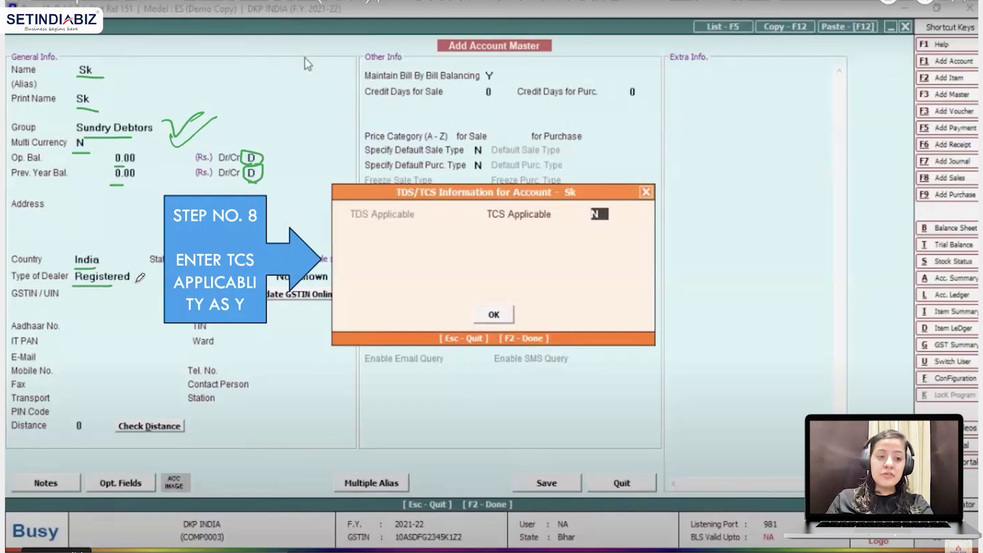
drag(79, 297, 116, 297)
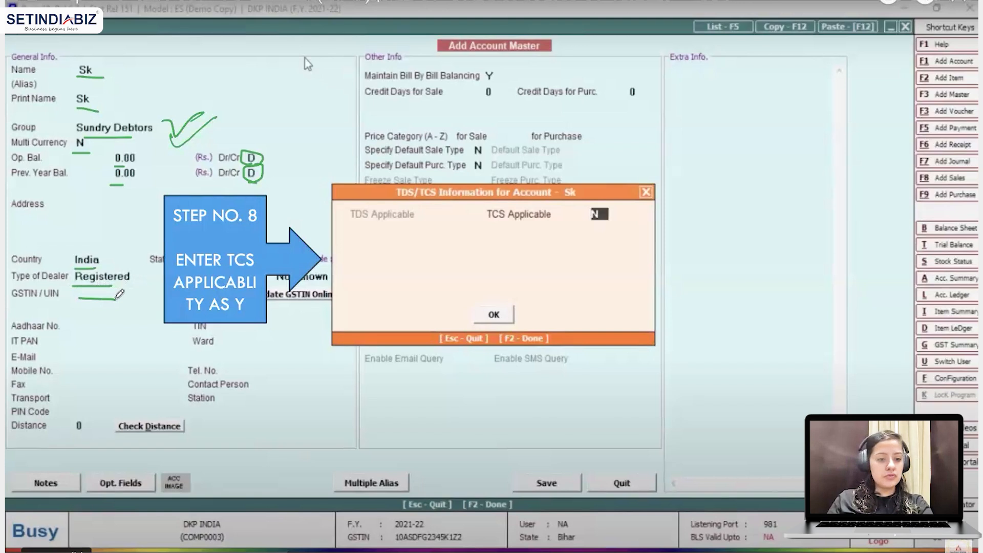
mouse_move(67, 330)
mouse_down()
mouse_move(93, 331)
mouse_move(76, 344)
mouse_move(66, 374)
mouse_up()
mouse_move(54, 383)
mouse_down()
mouse_move(74, 396)
mouse_move(70, 431)
mouse_up()
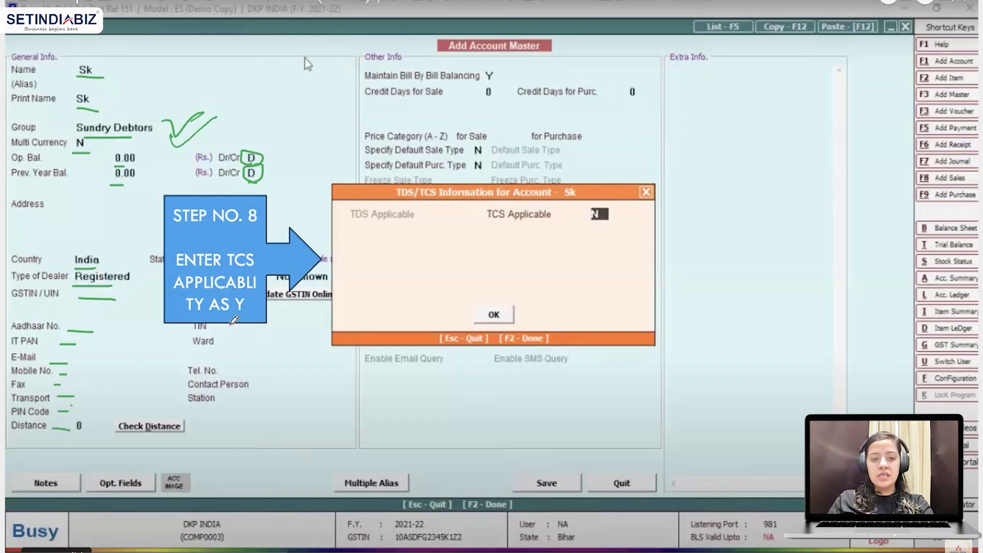
Underline Validate GSTIN Online and mark the Tel. No., Contact Person, Station, TIN and Ward fields
drag(271, 306, 296, 306)
drag(234, 371, 254, 385)
click(232, 397)
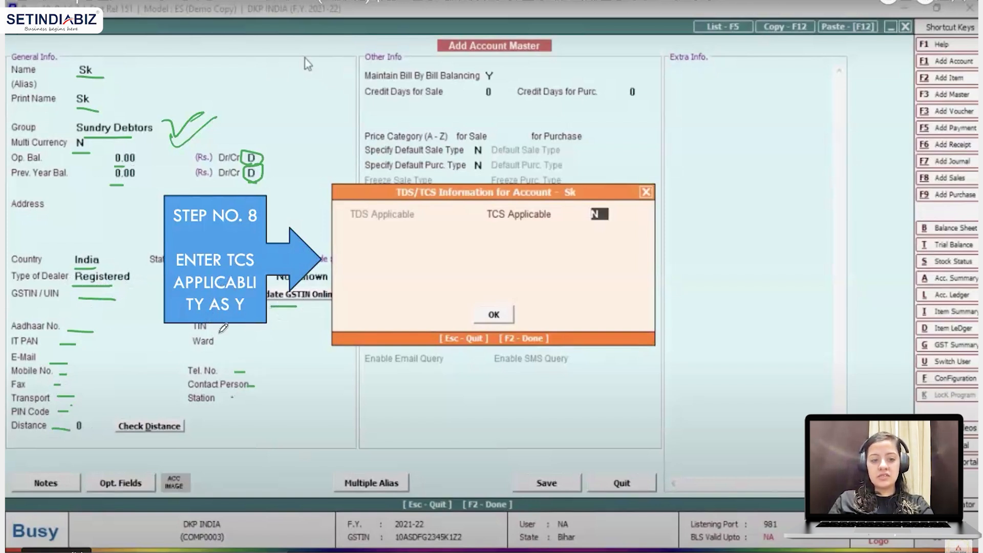
drag(217, 346, 222, 347)
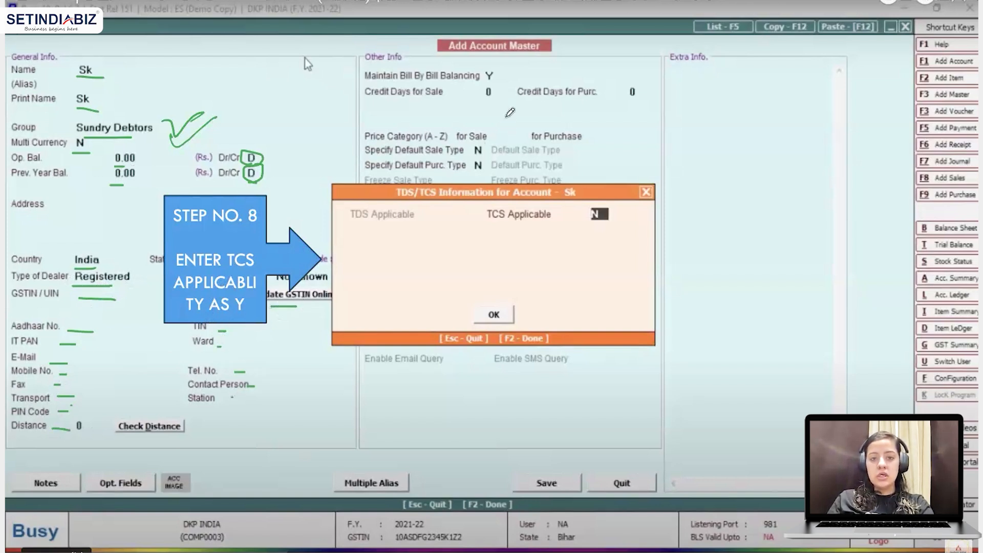
Underline the Maintain Bill By Bill Balancing and Credit Days for Sale values, and circle the TCS Applicable value
mouse_move(485, 81)
mouse_down()
mouse_move(508, 78)
mouse_move(491, 104)
mouse_up()
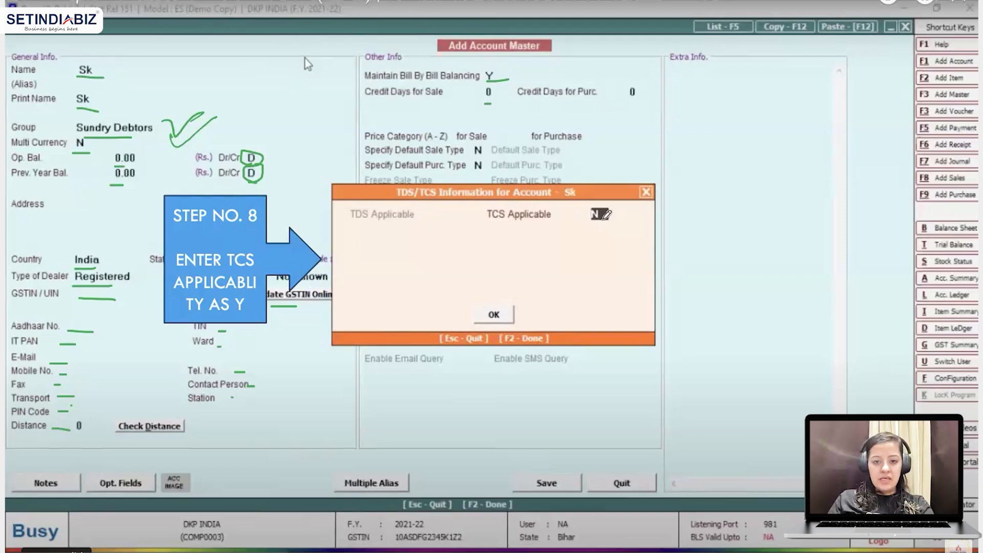
drag(584, 207, 598, 209)
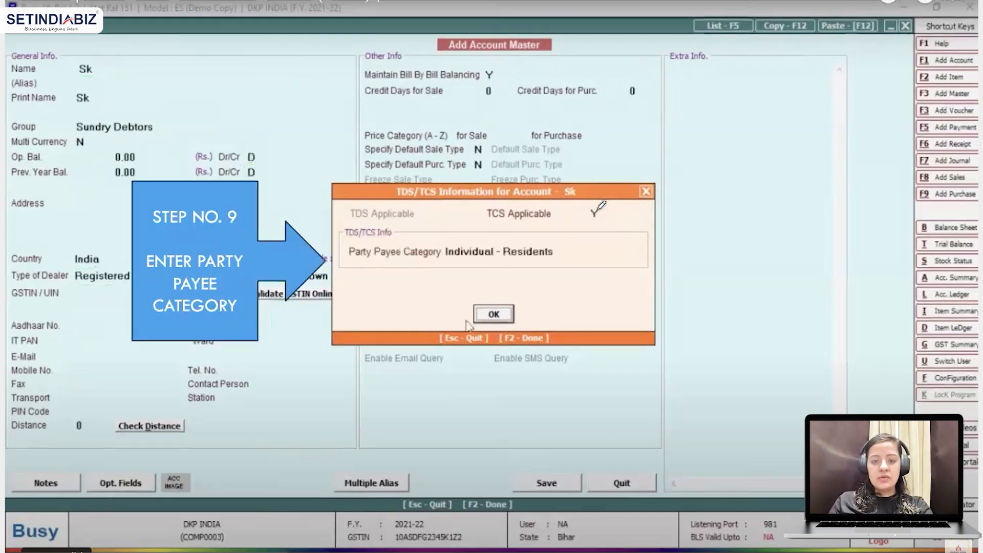
On the Step No. 9 slide, underline TCS Applicable Y, Party Payee Category and its value Individual - Residents
drag(592, 222, 607, 222)
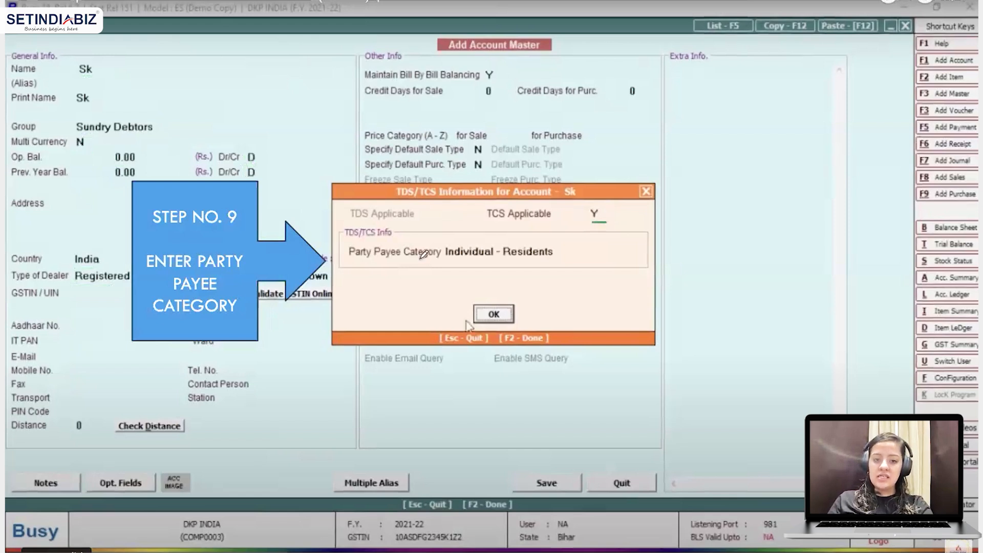
drag(354, 259, 428, 255)
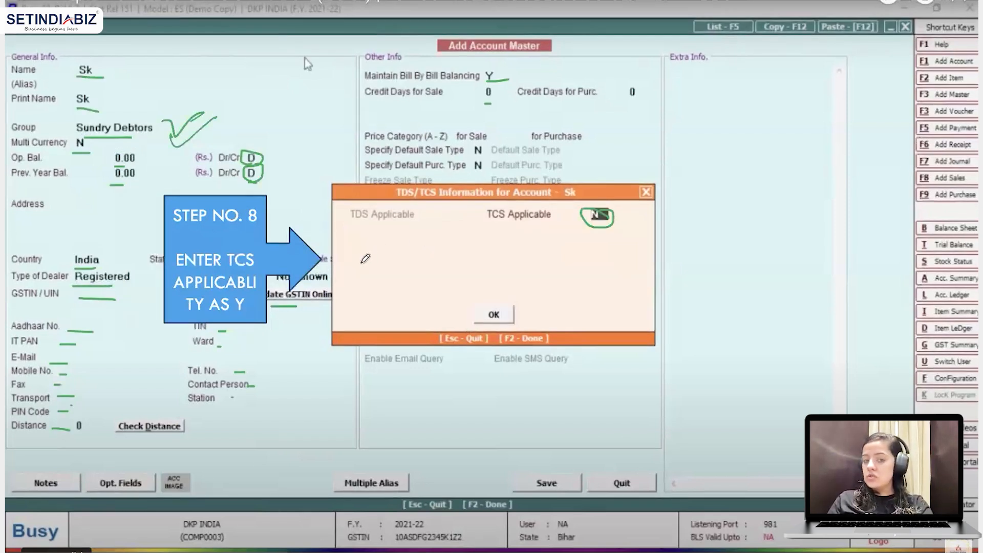
drag(361, 264, 471, 265)
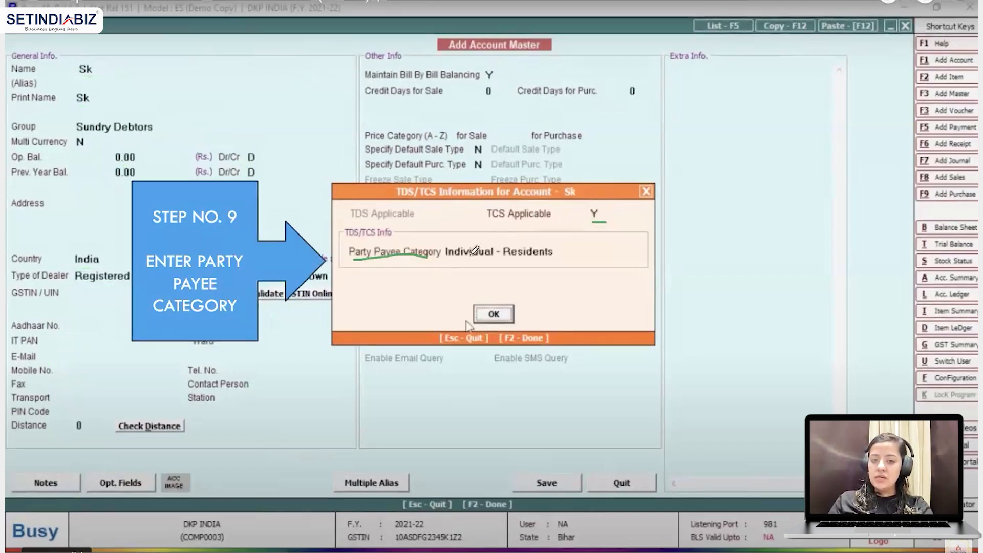
drag(454, 263, 541, 258)
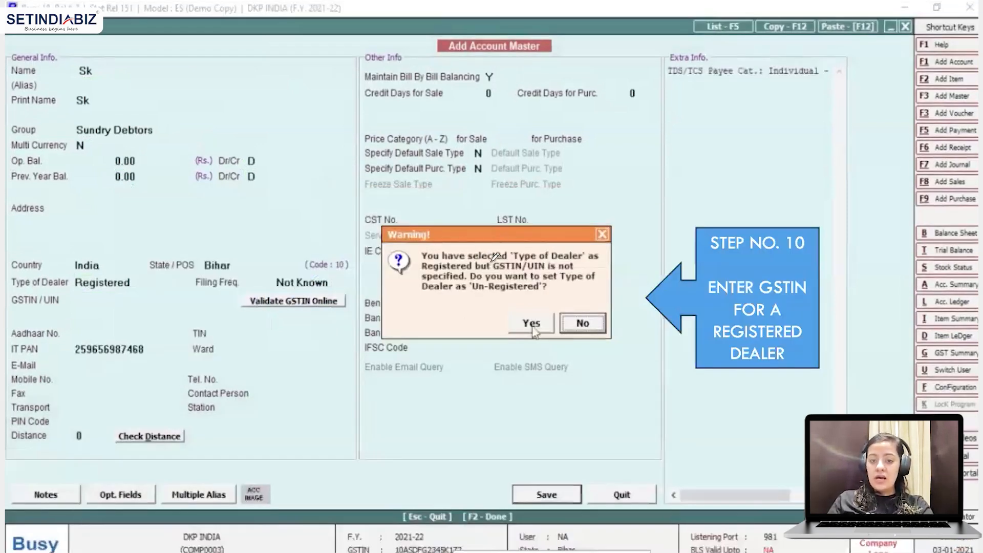
On the Step No. 10 slide, underline the warning's dealer-type wording, circle the Registered dealer type and mark Save
drag(517, 265, 571, 265)
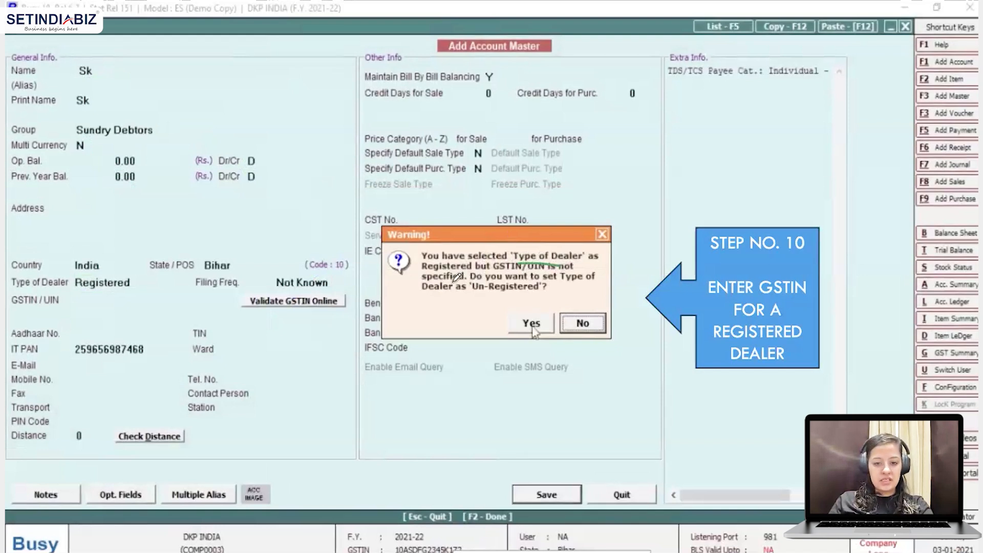
drag(560, 282, 587, 282)
drag(436, 299, 509, 301)
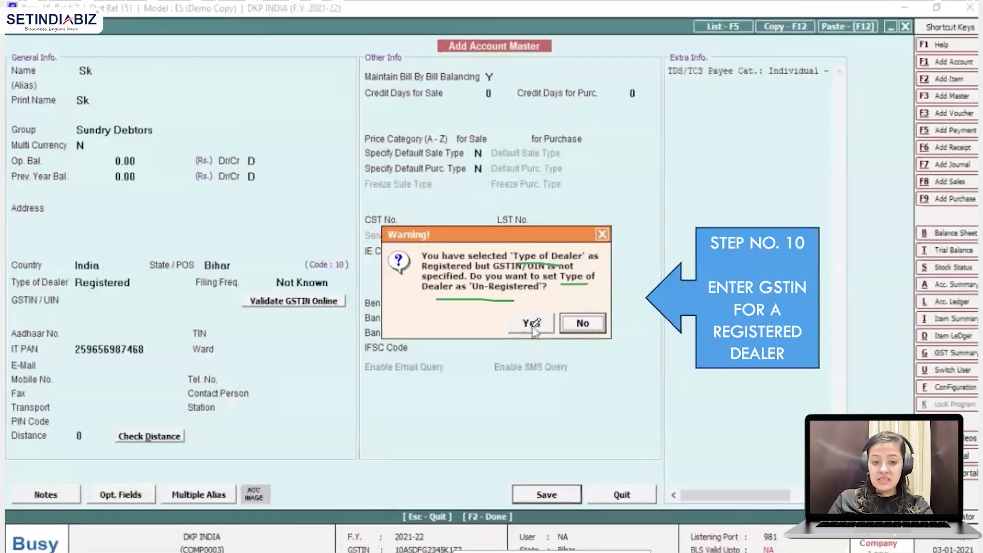
mouse_move(78, 300)
mouse_down()
mouse_move(128, 286)
mouse_move(76, 283)
mouse_move(94, 290)
mouse_up()
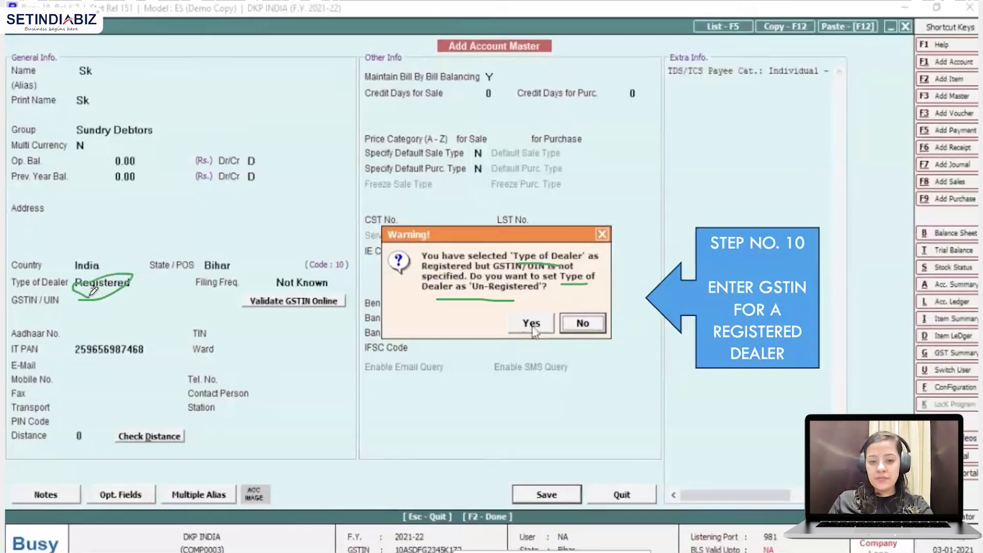
mouse_move(558, 473)
mouse_down()
mouse_move(512, 493)
mouse_move(578, 504)
mouse_move(569, 457)
mouse_move(554, 474)
mouse_up()
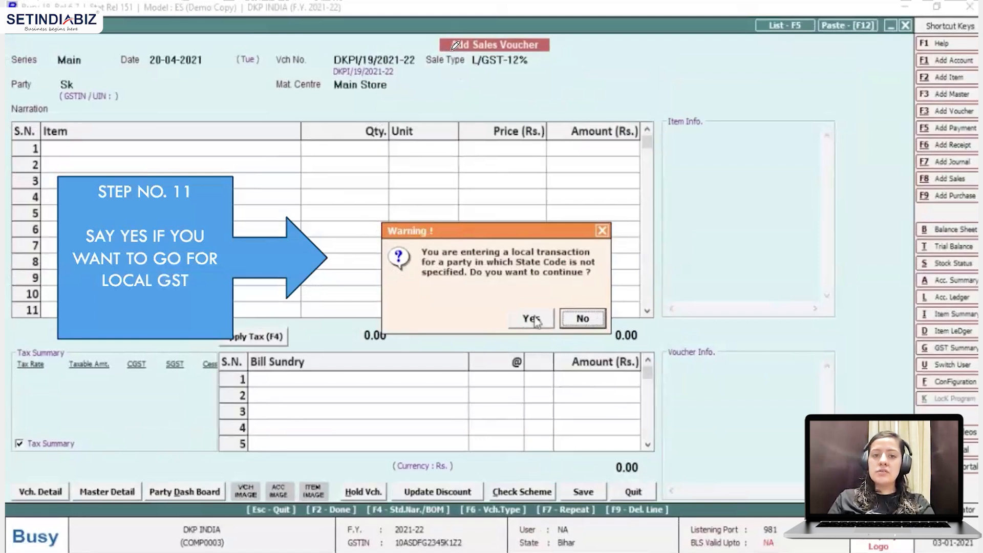
Underline the Add Sales Voucher heading and sale type L/GST-12% on the Step No. 11 slide, and mark the sale type list on Step No. 6
drag(460, 51, 531, 52)
drag(468, 65, 528, 58)
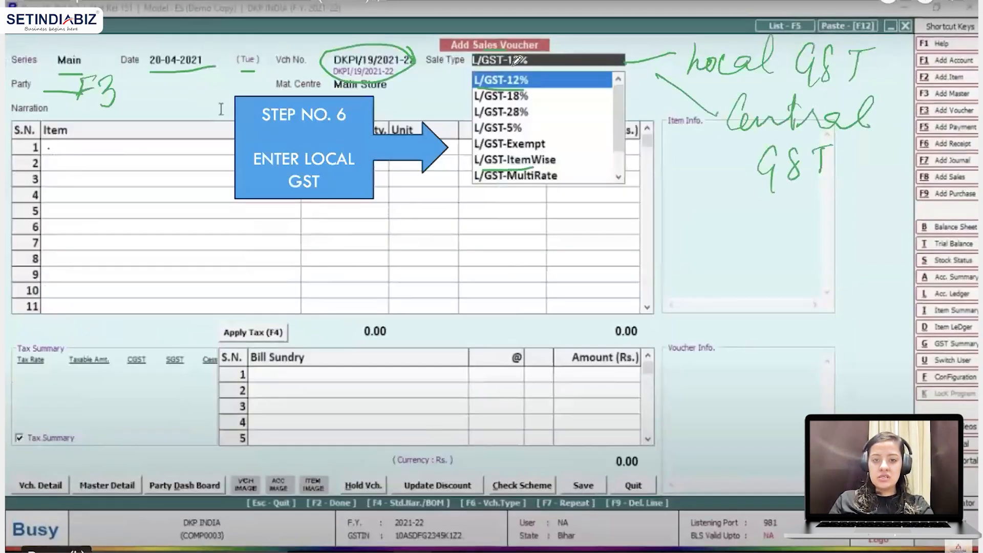
mouse_move(481, 73)
mouse_down()
mouse_move(469, 84)
mouse_move(467, 195)
mouse_move(483, 189)
mouse_up()
drag(532, 88, 546, 83)
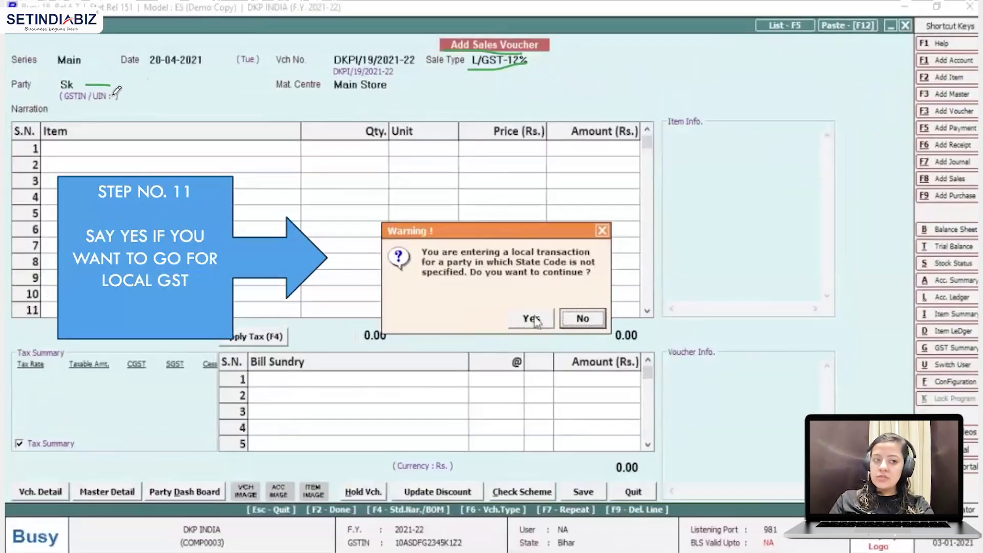
On the Step No. 11 slide, write "unreg" beside the party's GSTIN / UIN and underline the Narration field and first item row
drag(113, 97, 134, 96)
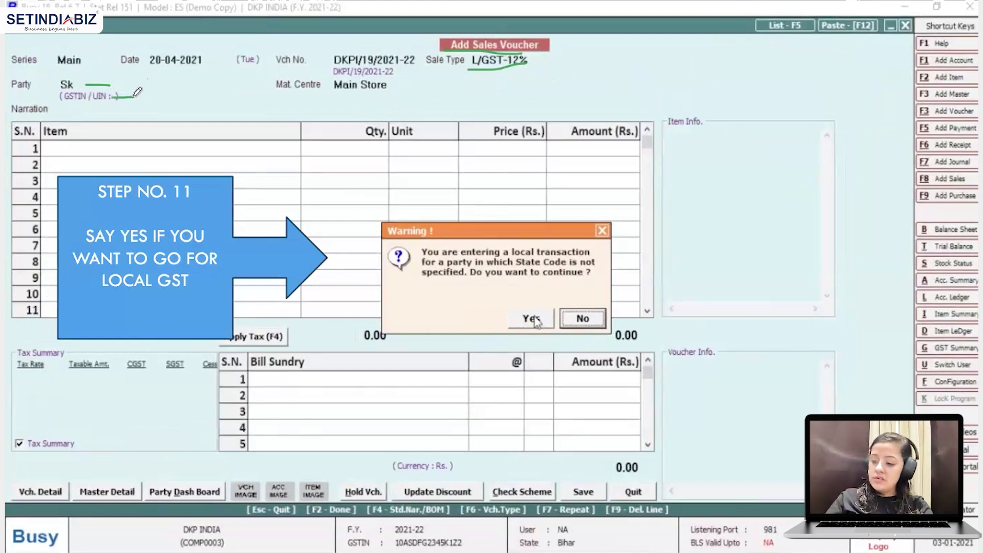
drag(149, 86, 219, 93)
drag(70, 111, 108, 108)
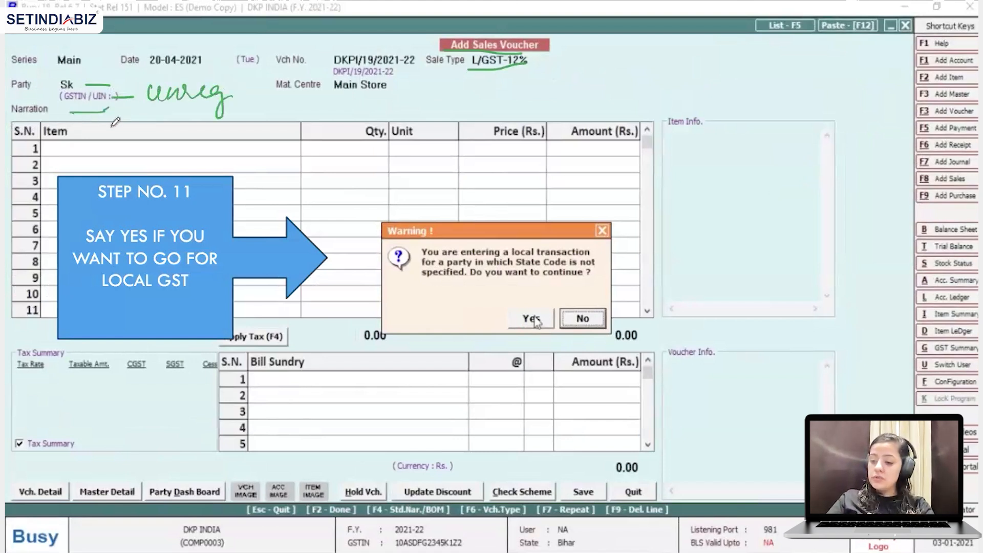
drag(46, 155, 72, 153)
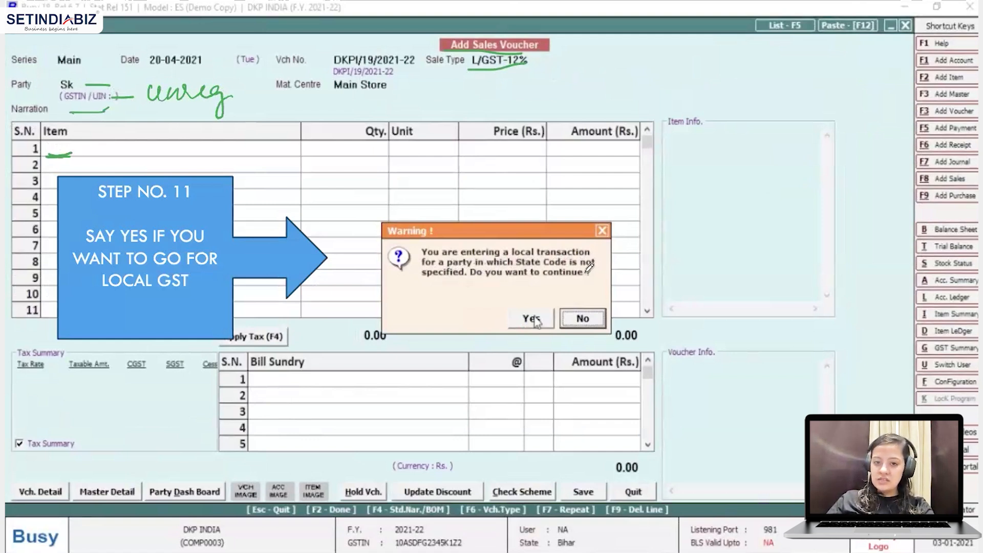
Underline sale type L/GST-12% again and circle Yes in the local transaction warning
drag(466, 83, 517, 78)
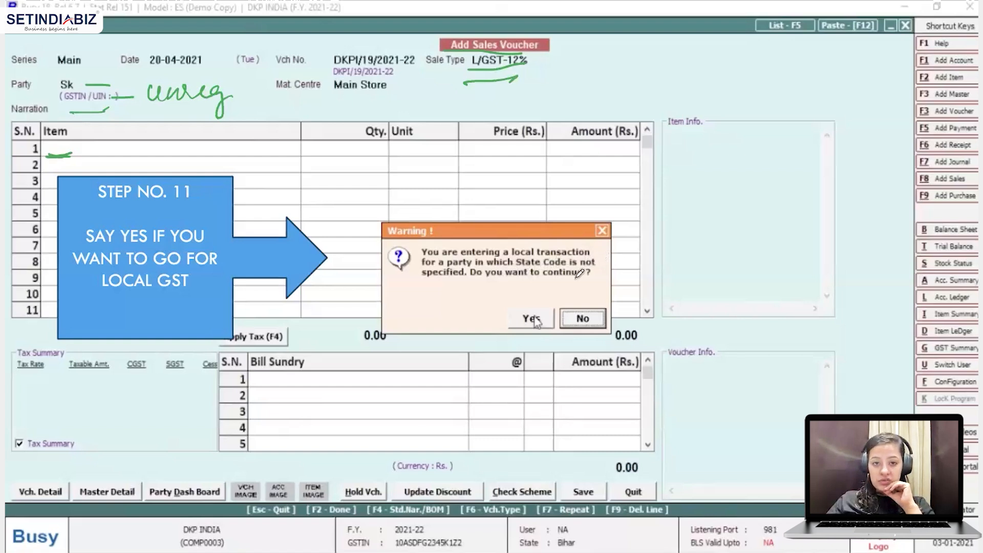
mouse_move(554, 305)
mouse_down()
mouse_move(529, 297)
mouse_move(507, 333)
mouse_move(540, 306)
mouse_up()
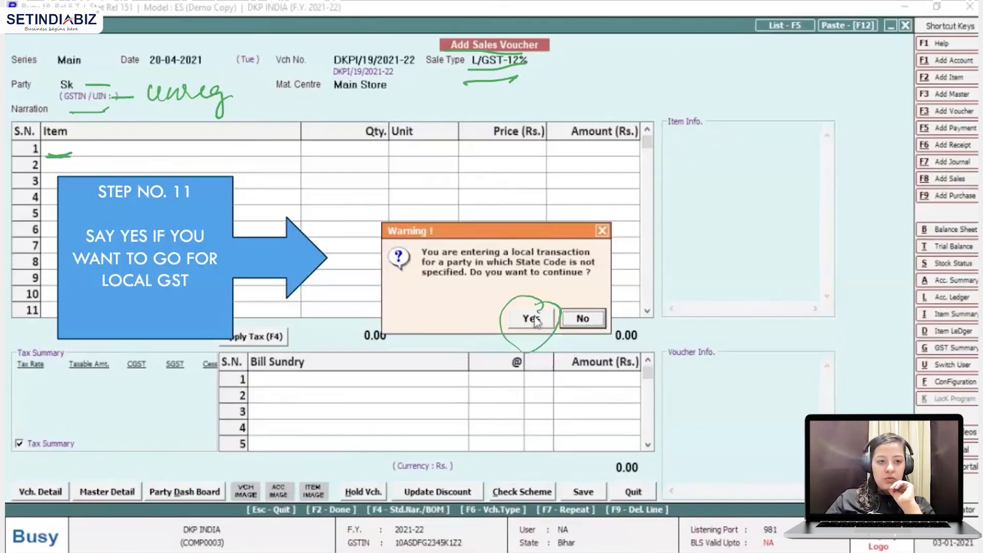
Thicken the mark in the first item row and write "F3" beside it
mouse_move(70, 154)
mouse_down()
mouse_move(50, 155)
mouse_move(70, 159)
mouse_up()
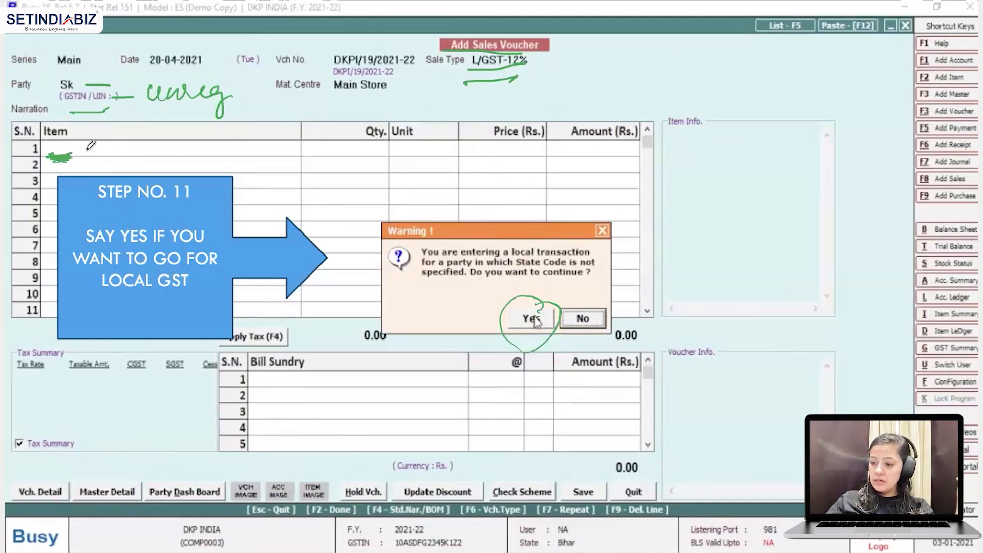
drag(88, 140, 81, 165)
mouse_move(85, 142)
mouse_down()
mouse_move(96, 144)
mouse_move(87, 154)
mouse_move(109, 153)
mouse_up()
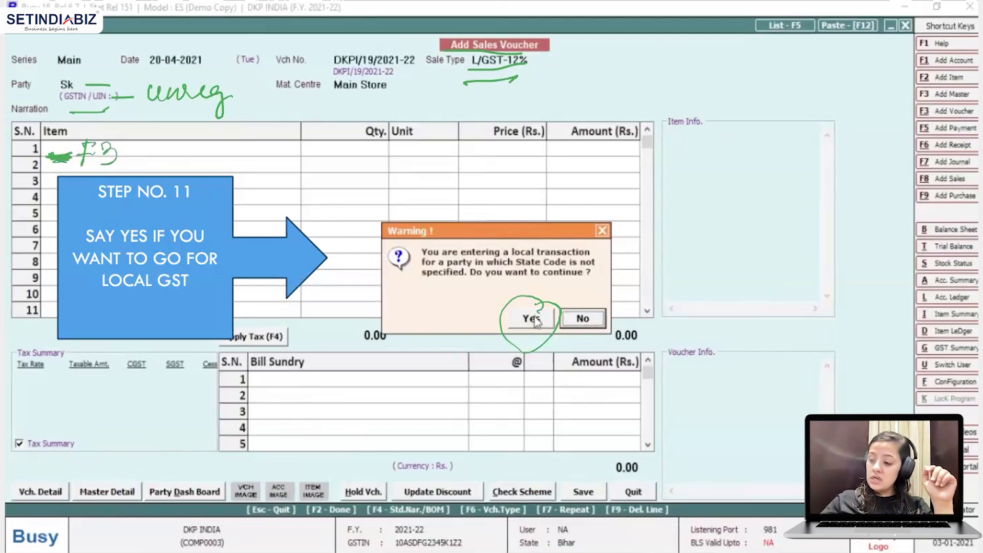
Draw a long arrow from the item row and write the path Administration, Masters, Accounts, Add with connecting arrows
mouse_move(218, 156)
mouse_down()
mouse_move(661, 97)
mouse_move(673, 72)
mouse_move(678, 91)
mouse_up()
mouse_move(723, 47)
mouse_down()
mouse_move(737, 31)
mouse_move(747, 51)
mouse_move(826, 51)
mouse_move(852, 32)
mouse_move(876, 58)
mouse_move(896, 31)
mouse_move(897, 45)
mouse_up()
mouse_move(792, 77)
mouse_down()
mouse_move(747, 134)
mouse_move(859, 126)
mouse_move(793, 157)
mouse_up()
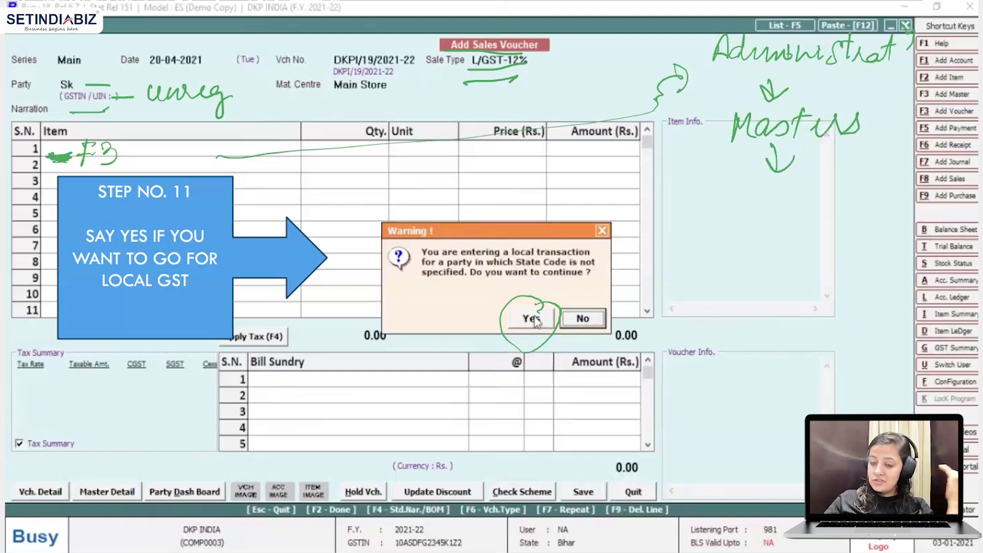
mouse_move(737, 185)
mouse_down()
mouse_move(746, 172)
mouse_move(733, 205)
mouse_move(852, 188)
mouse_move(899, 195)
mouse_move(795, 231)
mouse_up()
mouse_move(753, 273)
mouse_down()
mouse_move(800, 258)
mouse_move(856, 277)
mouse_move(841, 292)
mouse_up()
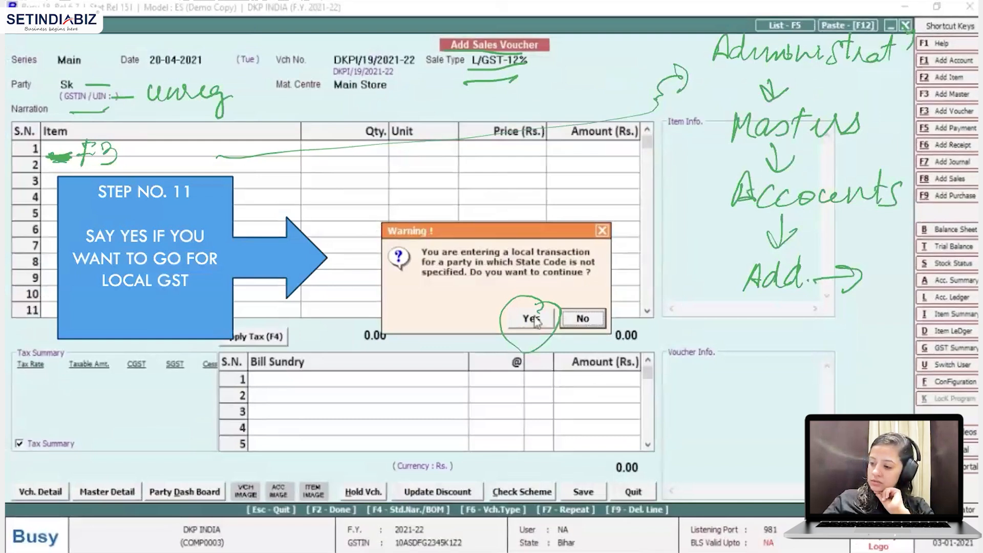
Write "S.D" before Accounts, draw a dividing line below Add, and write "Stock Items (Items)" linked to Masters
mouse_move(682, 178)
mouse_down()
mouse_move(661, 207)
mouse_move(717, 205)
mouse_up()
mouse_move(693, 327)
mouse_down()
mouse_move(677, 351)
mouse_move(740, 348)
mouse_move(761, 333)
mouse_move(769, 353)
mouse_move(819, 347)
mouse_move(854, 317)
mouse_move(848, 342)
mouse_move(901, 333)
mouse_move(922, 316)
mouse_move(913, 349)
mouse_up()
drag(655, 310, 900, 298)
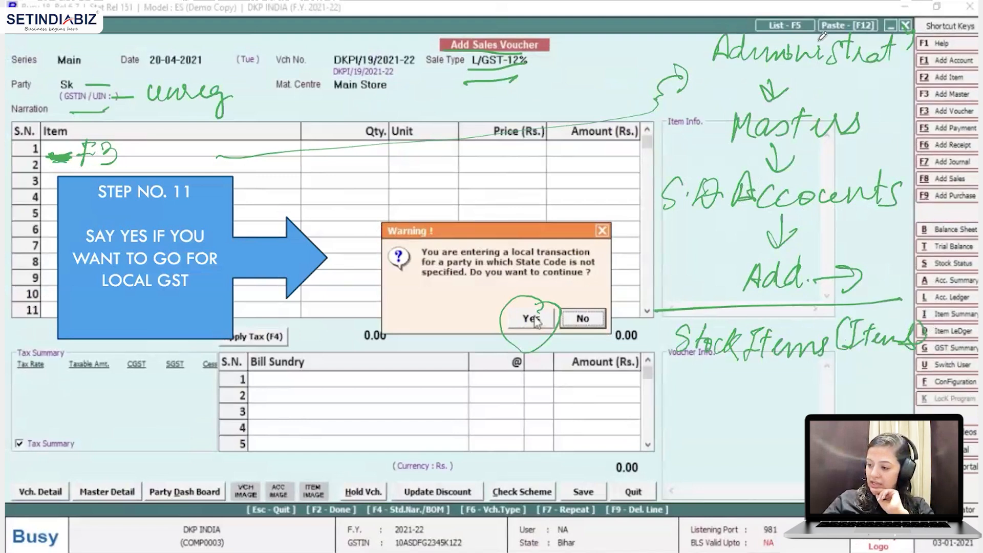
mouse_move(729, 113)
mouse_down()
mouse_move(709, 113)
mouse_move(686, 307)
mouse_move(731, 328)
mouse_up()
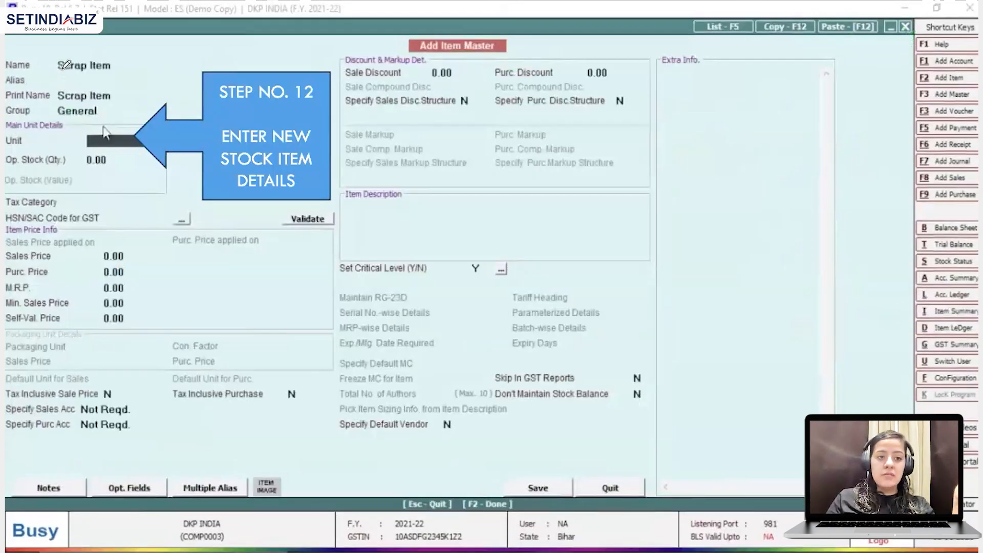
On the Step No. 12 slide, underline the Scrap Item name, circle group General, mark unit, opening stock and HSN/SAC fields, and bracket the item prices
drag(61, 72, 91, 74)
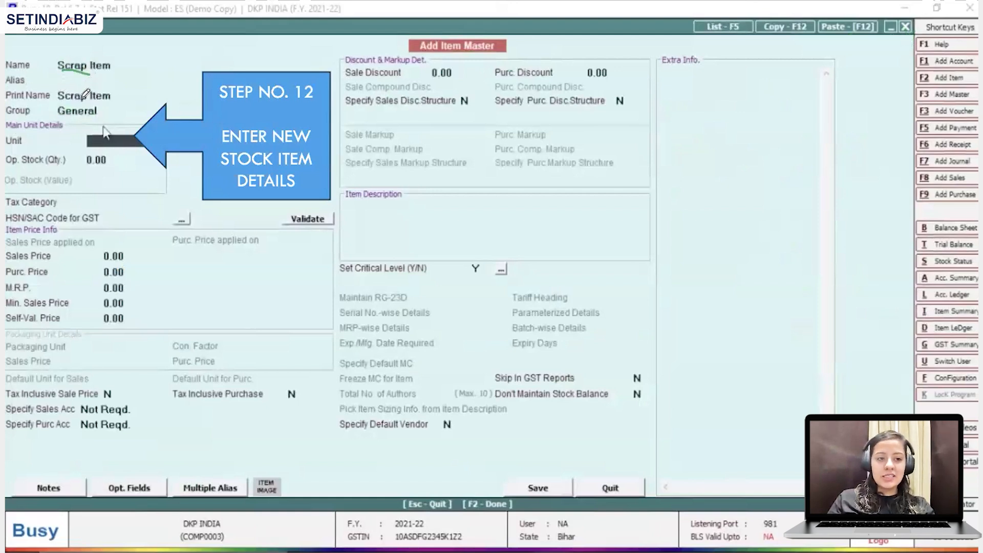
mouse_move(59, 115)
mouse_down()
mouse_move(113, 110)
mouse_move(76, 98)
mouse_move(65, 117)
mouse_up()
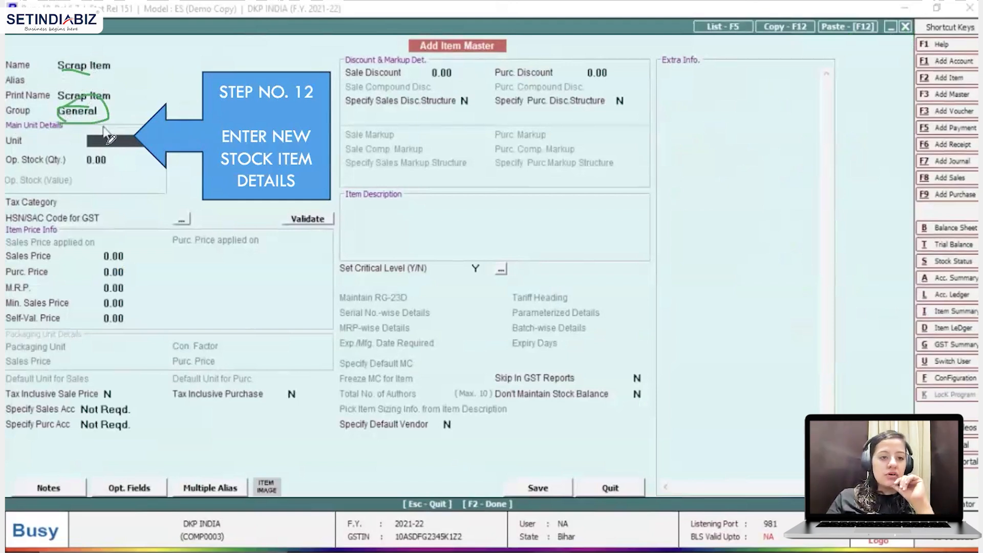
drag(118, 150, 94, 151)
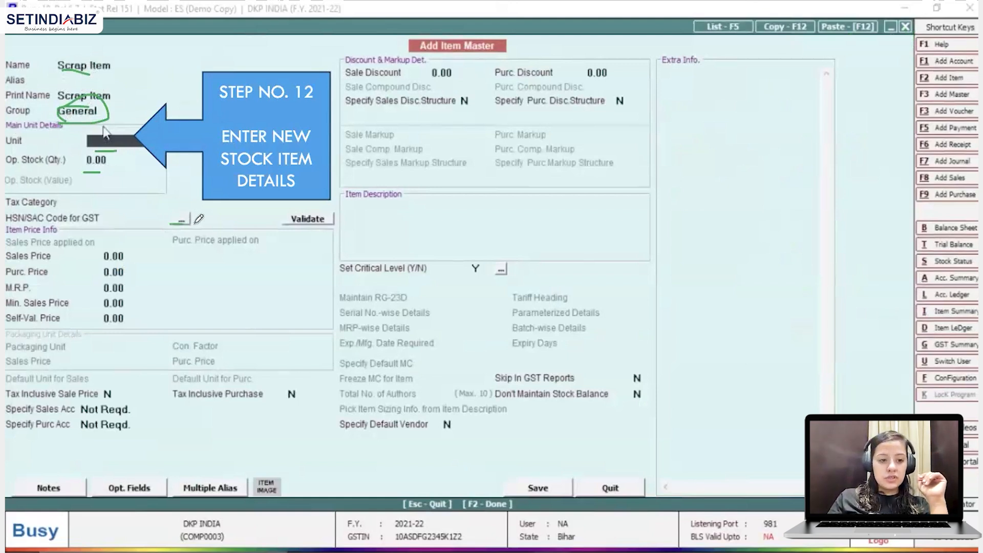
mouse_move(137, 251)
mouse_down()
mouse_move(150, 281)
mouse_move(146, 319)
mouse_up()
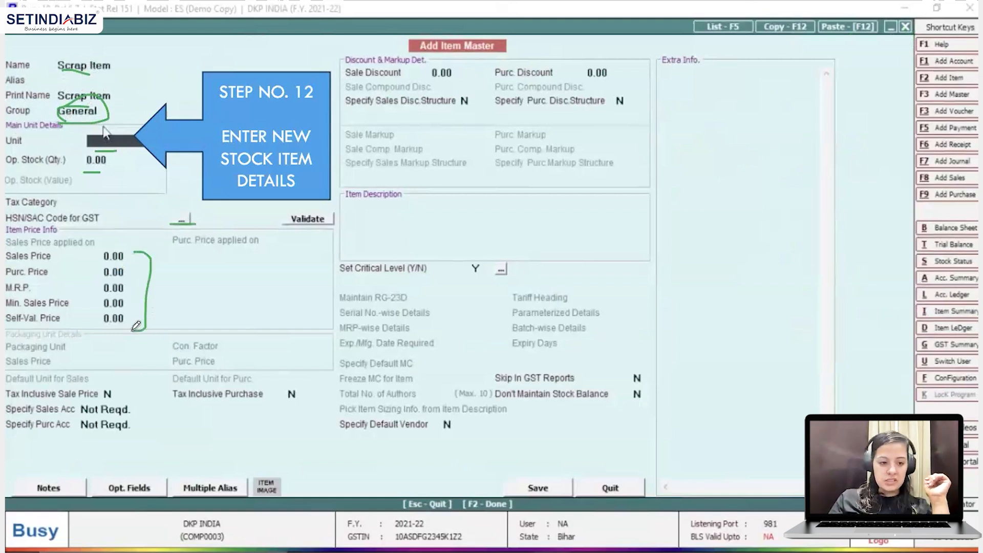
Underline the sales and purchase account settings, both discount values, and the sales and purchase discount structure options
mouse_move(81, 420)
mouse_down()
mouse_move(128, 421)
mouse_move(138, 438)
mouse_up()
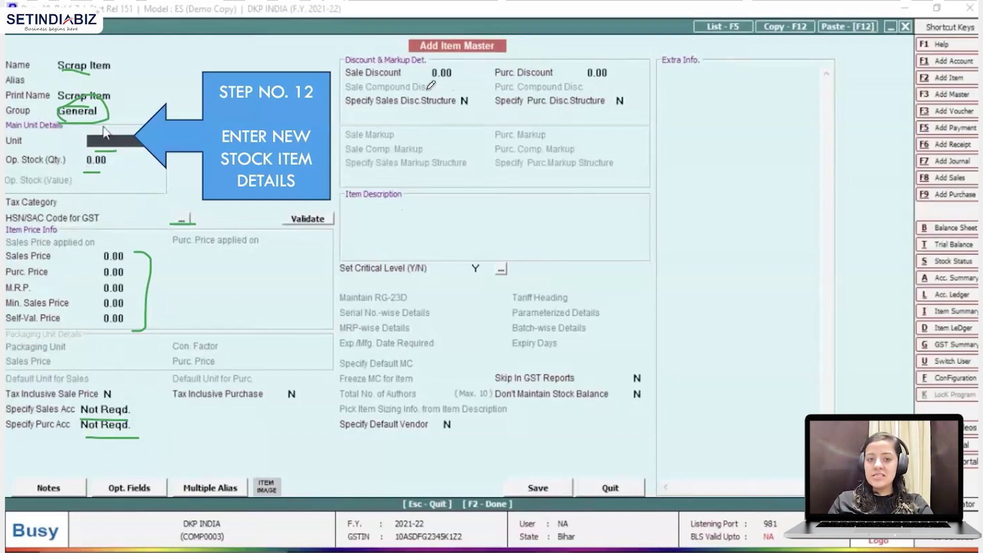
drag(433, 82, 452, 82)
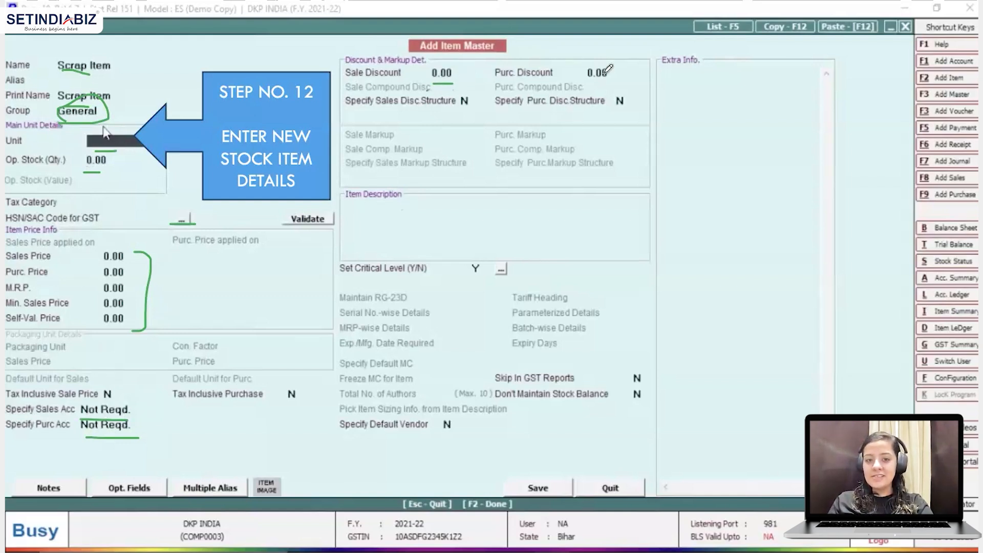
drag(606, 81, 593, 81)
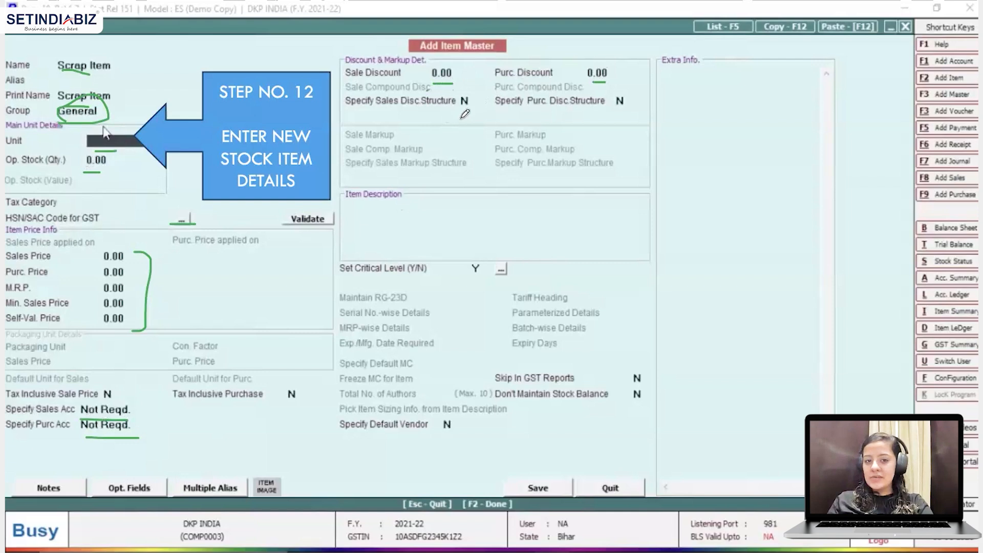
drag(460, 113, 472, 113)
drag(618, 115, 608, 115)
Circle the critical level setting, underline the GST report, stock balance and default vendor options, and mark the Save command
mouse_move(471, 252)
mouse_down()
mouse_move(520, 261)
mouse_move(435, 302)
mouse_move(481, 257)
mouse_up()
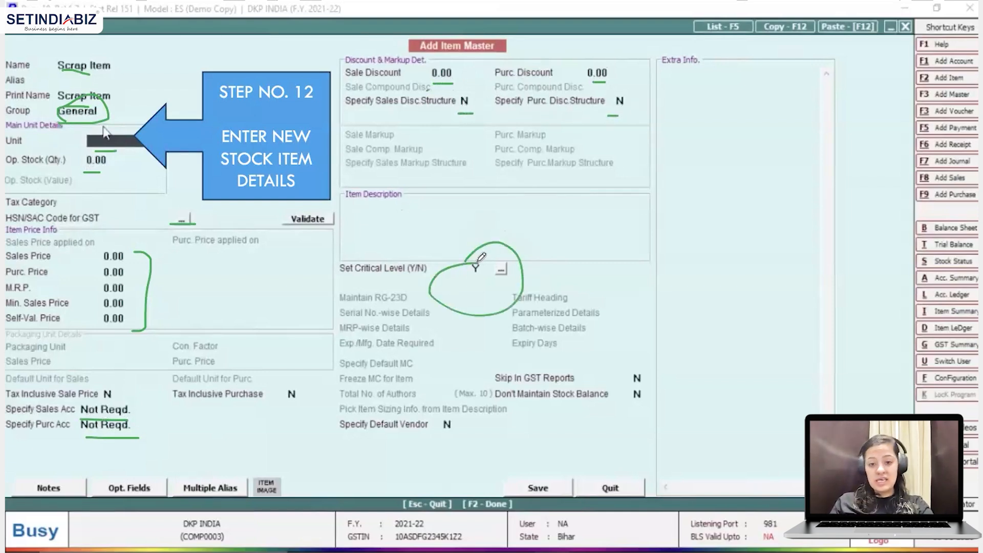
drag(634, 383, 647, 384)
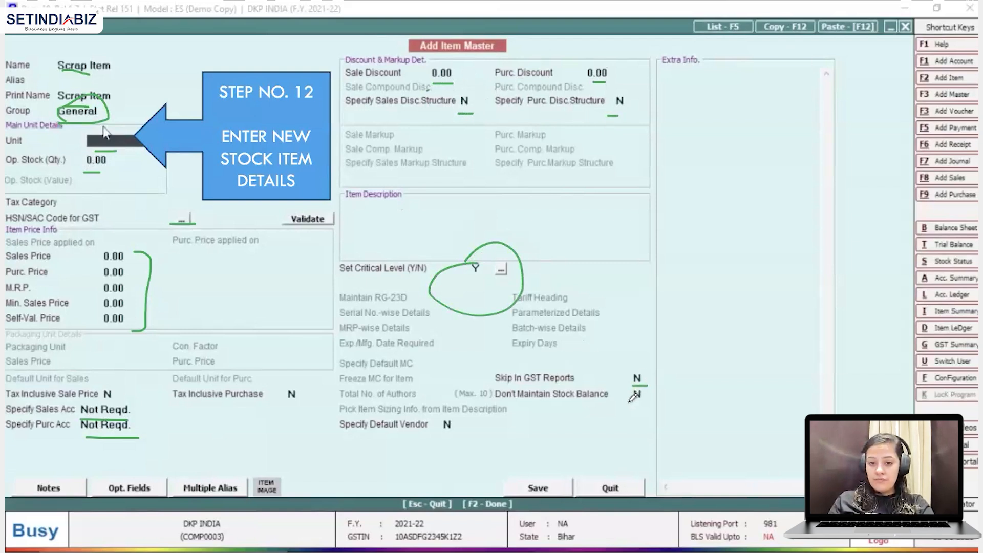
drag(628, 402, 647, 403)
drag(425, 439, 447, 438)
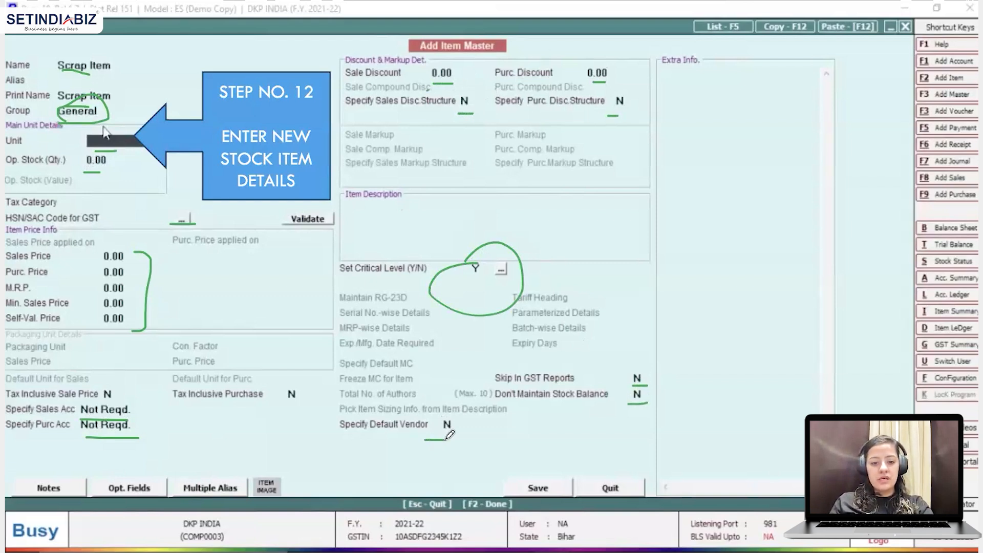
drag(511, 462, 507, 495)
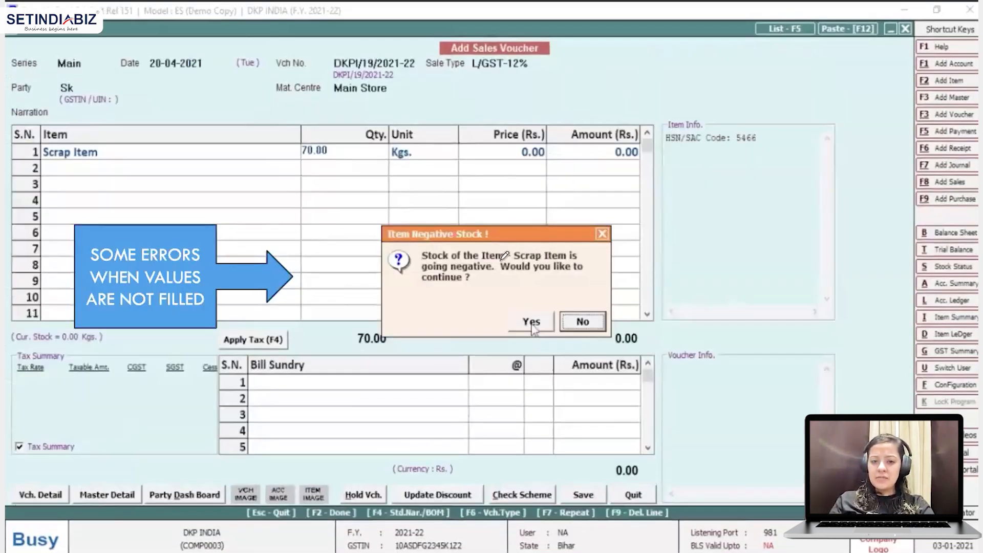
On the errors slide, underline the negative stock question, circle the Yes answer, and underline the item's quantity and unit
drag(526, 278, 558, 278)
drag(429, 290, 448, 291)
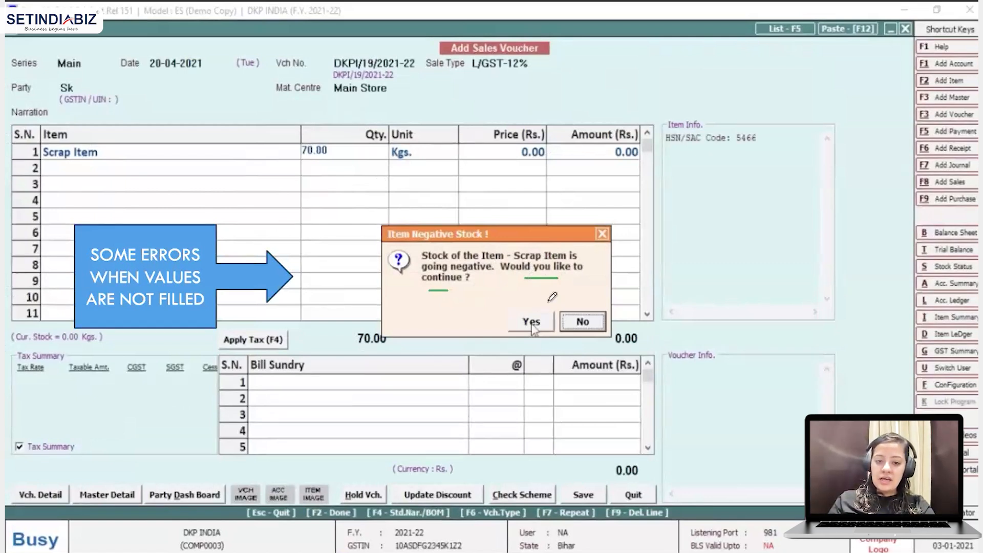
mouse_move(523, 301)
mouse_down()
mouse_move(533, 354)
mouse_move(563, 305)
mouse_move(531, 298)
mouse_up()
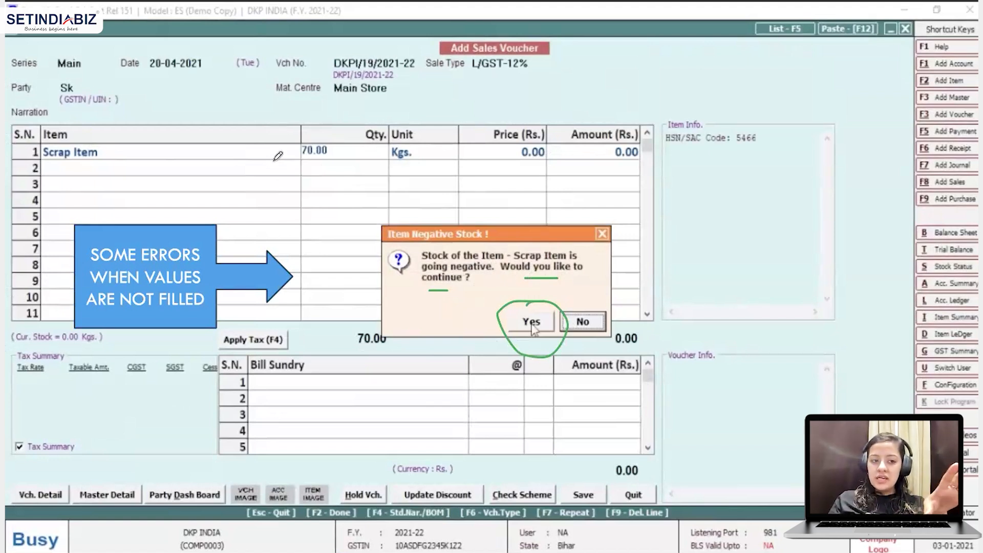
drag(306, 161, 322, 161)
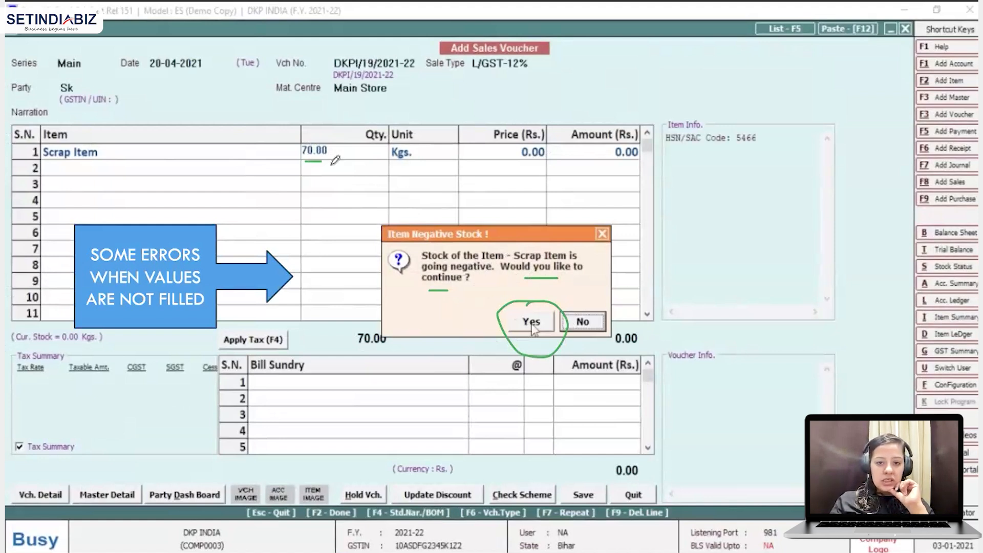
drag(391, 161, 405, 162)
On the Step No. 14 slide, circle and underline the item price, then underline the item amount and the tax summary values
mouse_move(501, 160)
mouse_down()
mouse_move(548, 156)
mouse_move(553, 132)
mouse_move(488, 162)
mouse_move(530, 159)
mouse_up()
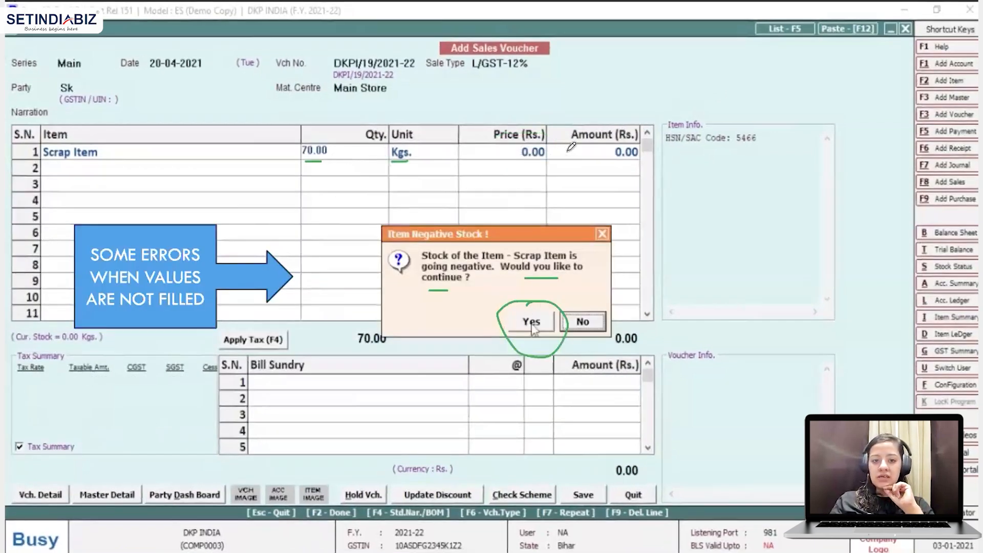
click(514, 161)
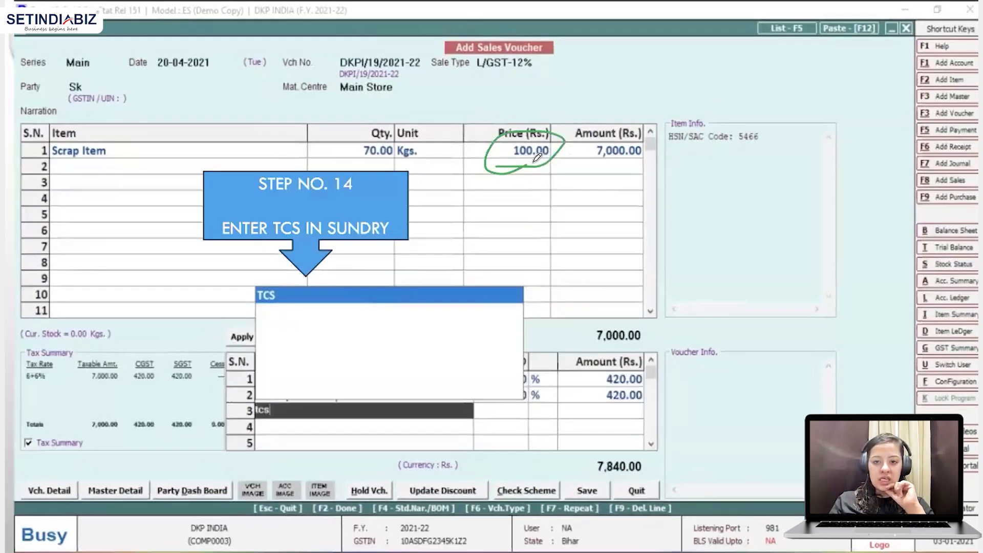
drag(595, 166, 627, 167)
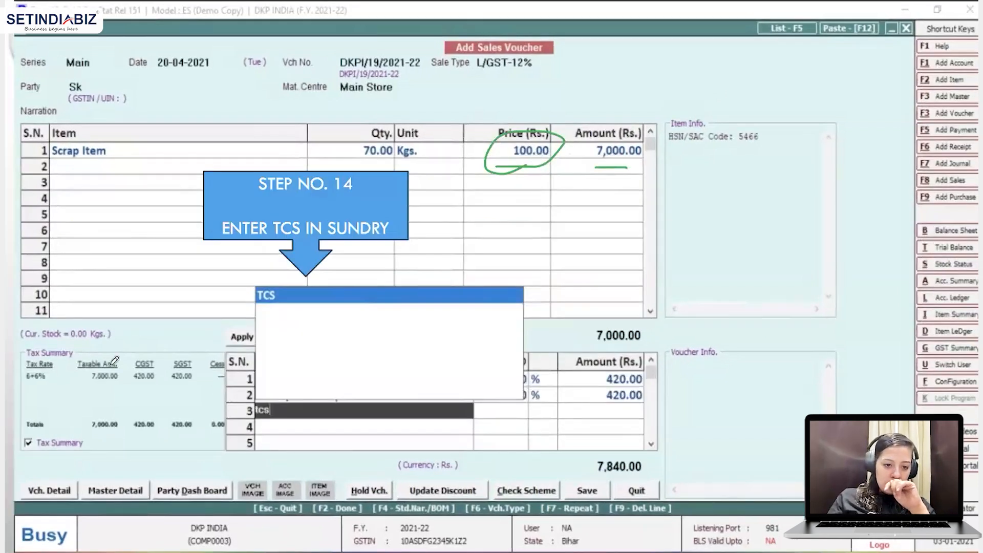
drag(91, 386, 186, 384)
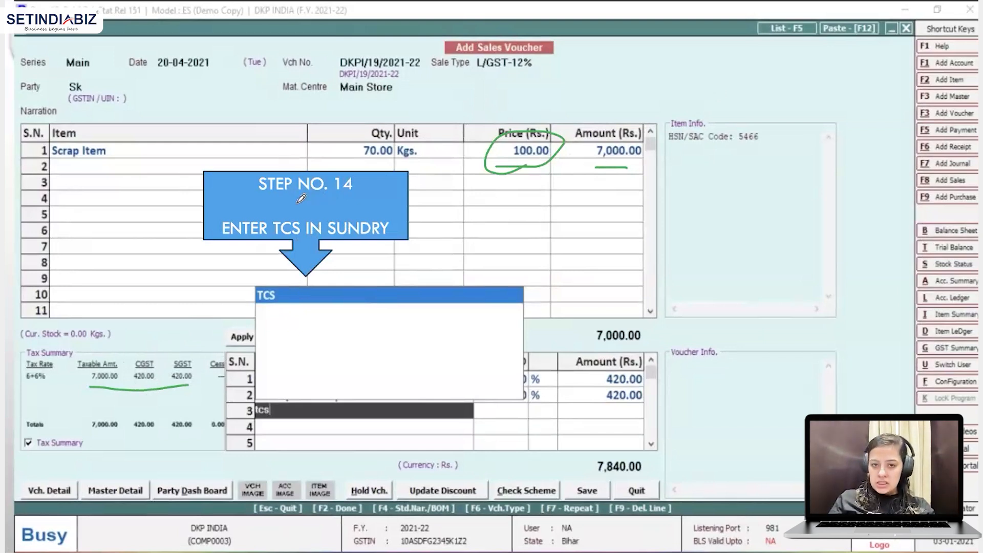
Circle 12% in the sale type, underline the CGST heading, circle the tcs bill sundry entry and mark across its row
mouse_move(506, 65)
mouse_down()
mouse_move(543, 71)
mouse_move(533, 55)
mouse_move(517, 64)
mouse_up()
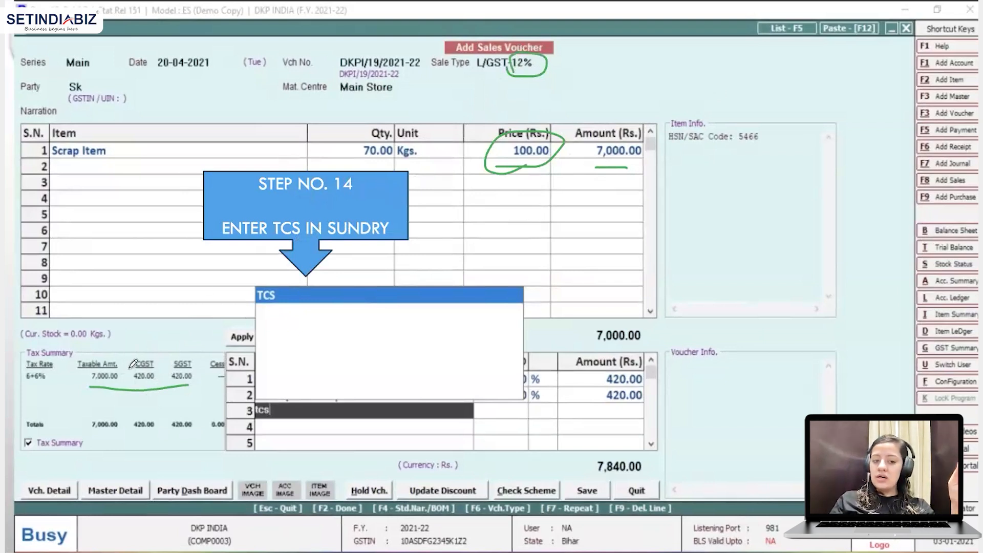
drag(130, 368, 157, 368)
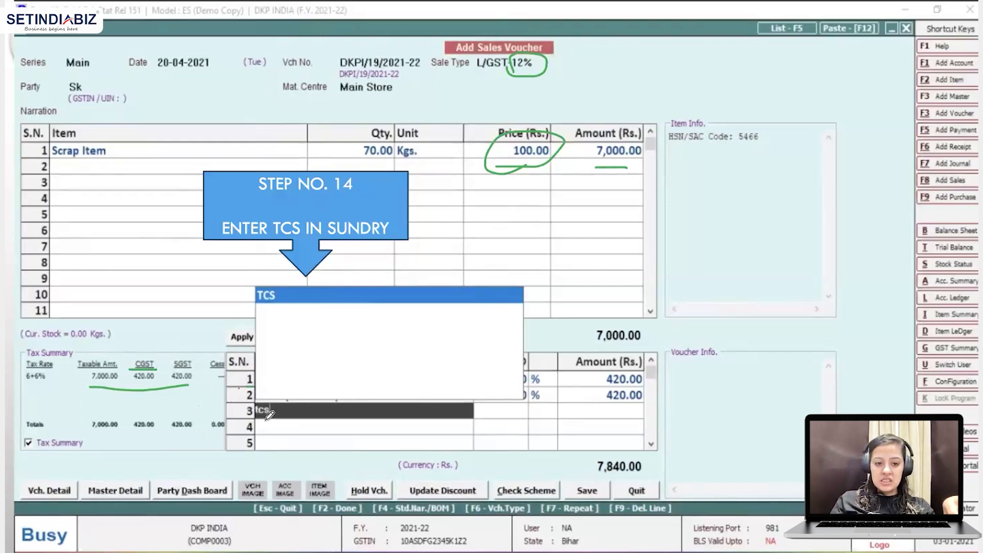
drag(268, 404, 269, 421)
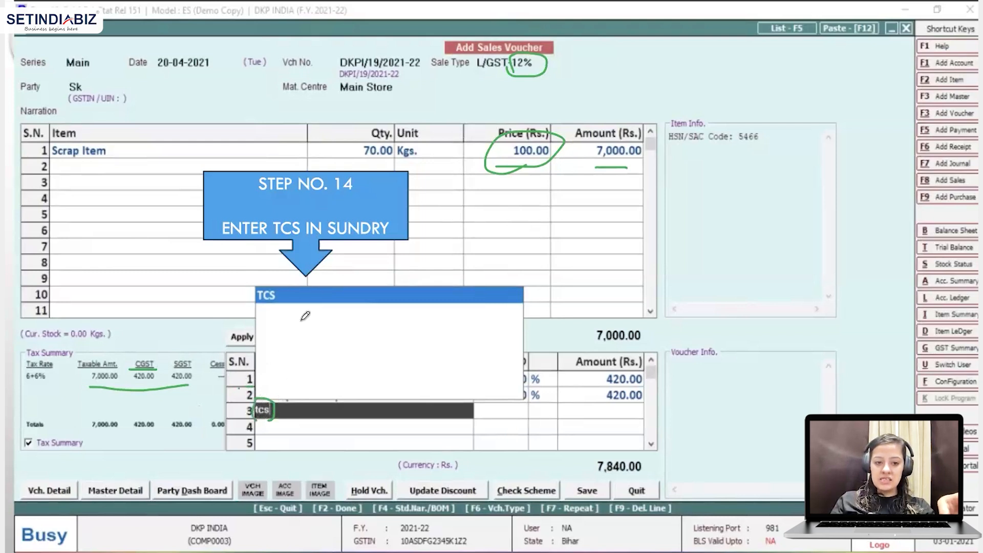
drag(484, 412, 607, 410)
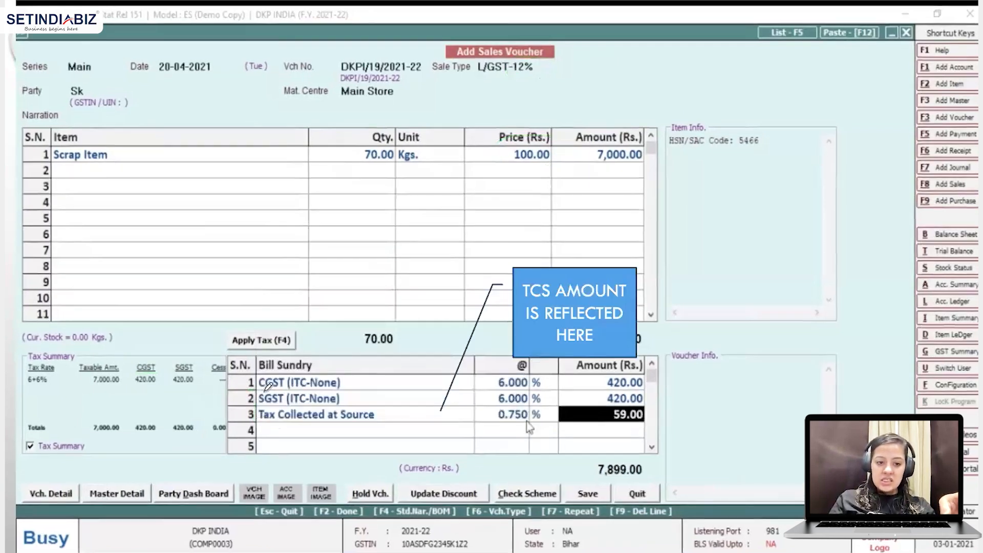
On the TCS amount slide, underline and tick the CGST and SGST entries, circle the voucher total and underline the taxable amount
drag(261, 393, 296, 392)
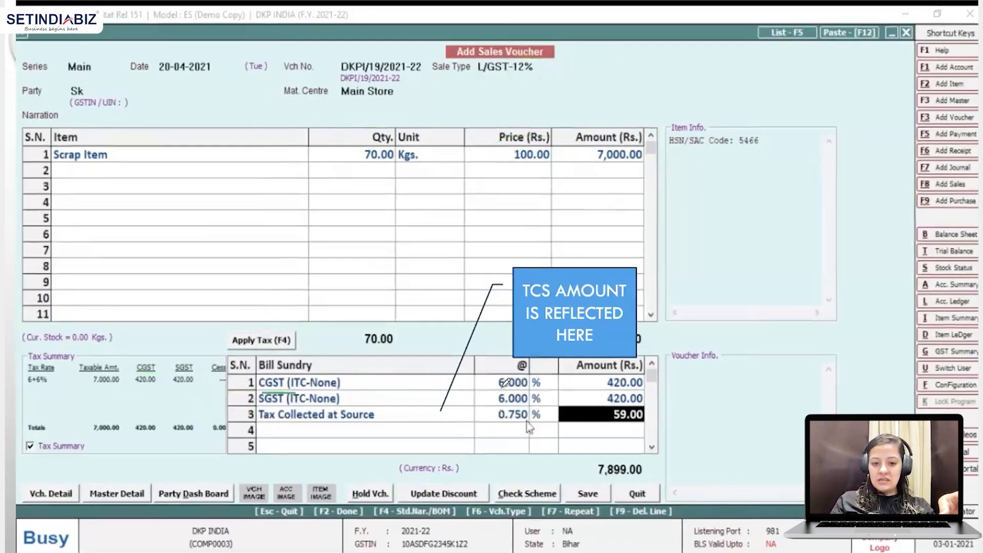
drag(137, 390, 201, 390)
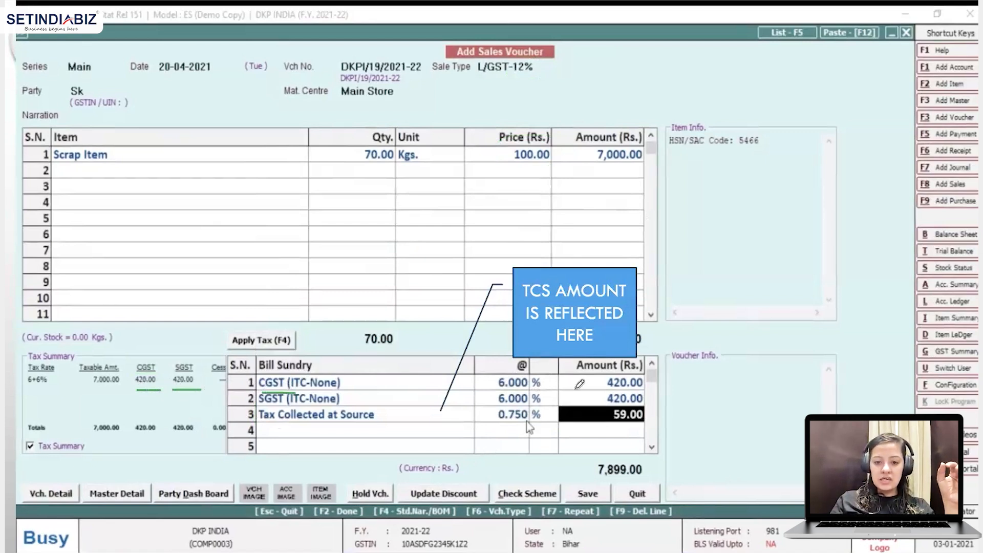
drag(572, 382, 589, 388)
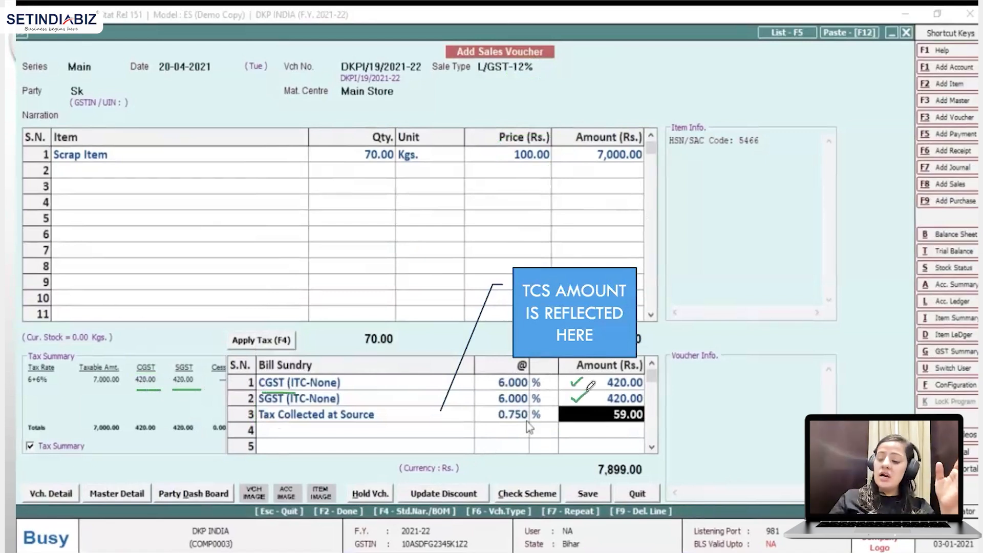
mouse_move(361, 386)
mouse_down()
mouse_move(388, 378)
mouse_move(386, 396)
mouse_up()
mouse_move(644, 450)
mouse_down()
mouse_move(588, 486)
mouse_move(653, 446)
mouse_up()
drag(96, 403, 164, 395)
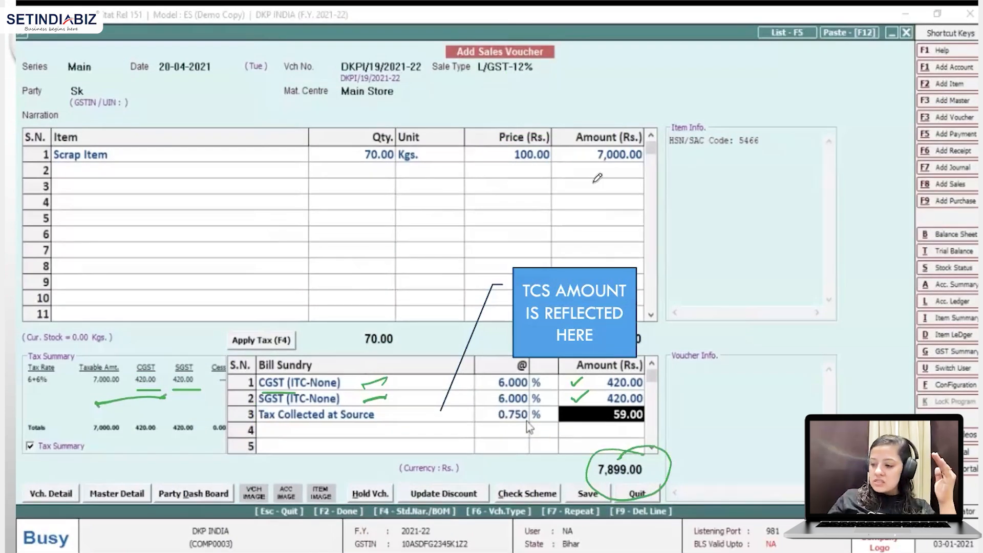
Underline the item amount and the TCS rate, circle the TCS amount, and add a mark beside the voucher total
drag(593, 179, 642, 170)
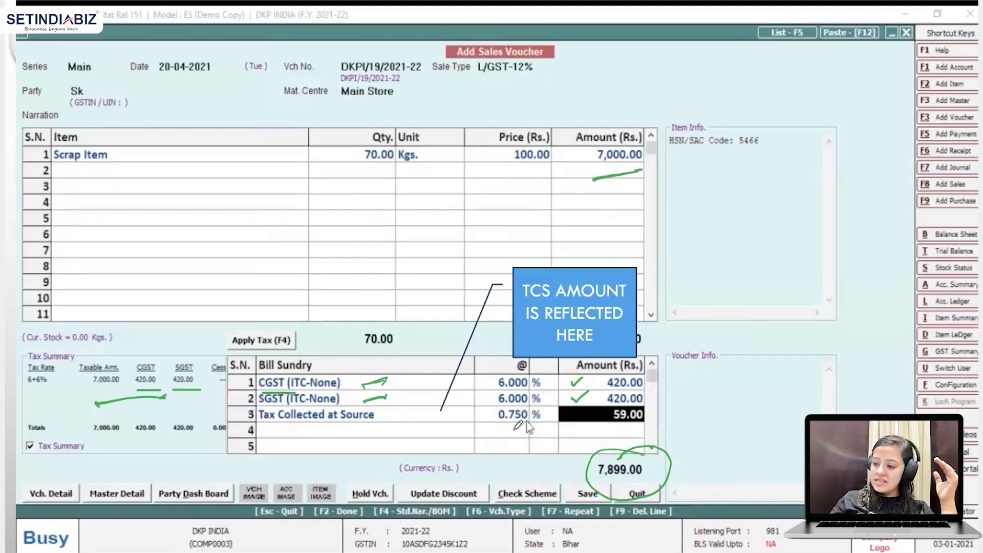
drag(501, 430, 526, 427)
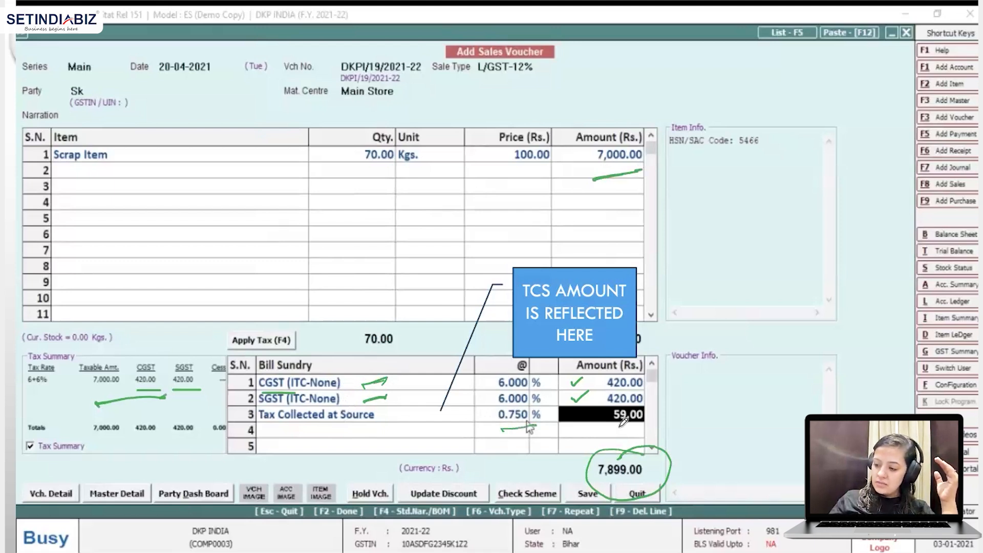
mouse_move(612, 432)
mouse_down()
mouse_move(664, 415)
mouse_move(658, 402)
mouse_move(603, 409)
mouse_move(605, 429)
mouse_up()
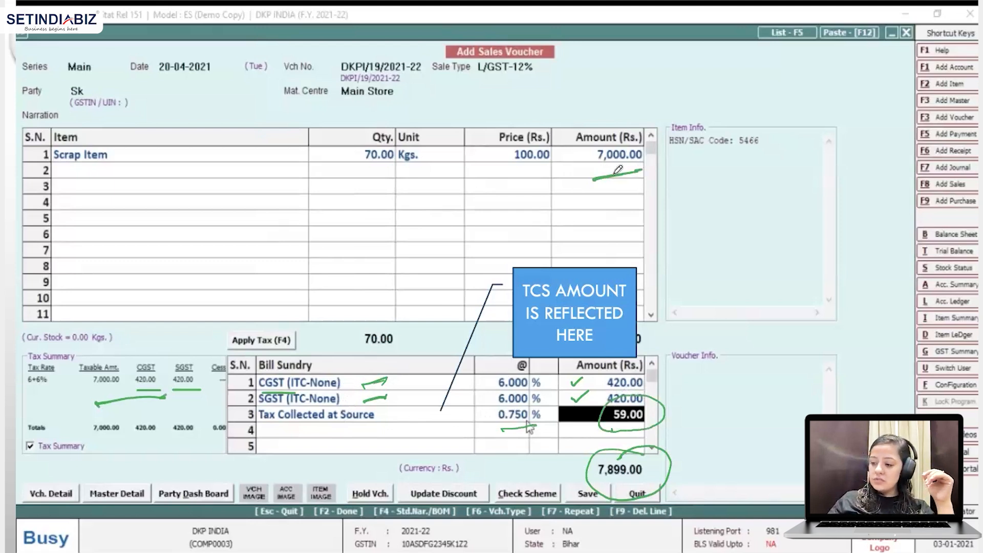
drag(658, 457, 717, 459)
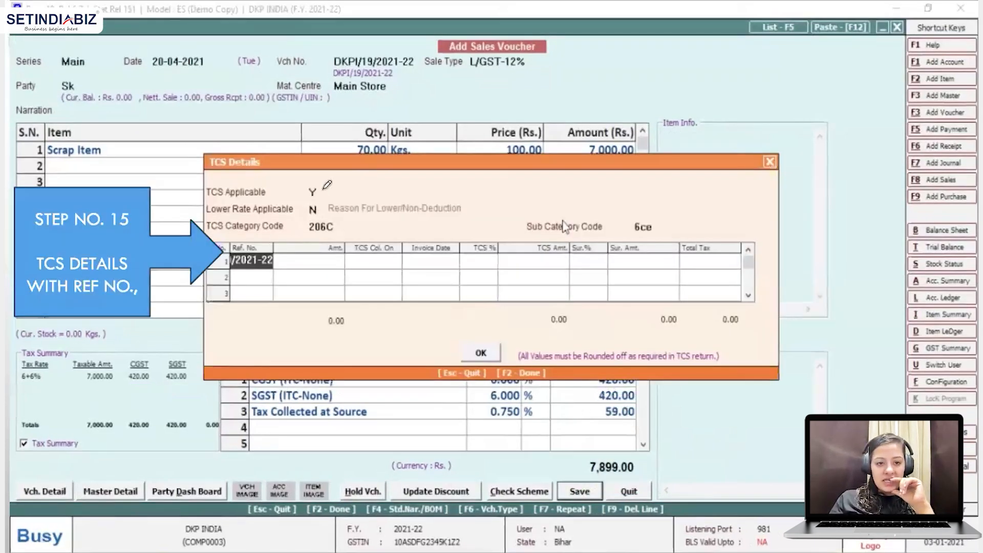
On the Step No. 15 slide, underline the TCS applicability, lower rate, category code and reference fields, circle the sub category code and write "provided by us"
drag(268, 199, 315, 199)
mouse_move(267, 220)
mouse_down()
mouse_move(325, 217)
mouse_move(341, 233)
mouse_up()
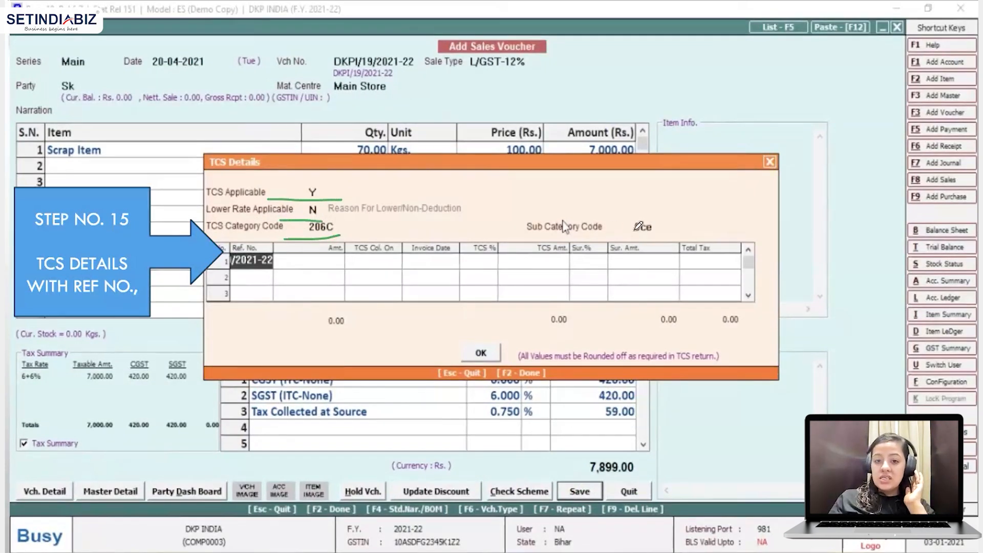
drag(633, 237, 658, 241)
mouse_move(662, 203)
mouse_down()
mouse_move(620, 218)
mouse_move(644, 237)
mouse_move(700, 210)
mouse_up()
mouse_move(702, 202)
mouse_down()
mouse_move(692, 241)
mouse_move(757, 205)
mouse_move(893, 210)
mouse_move(830, 246)
mouse_move(870, 251)
mouse_up()
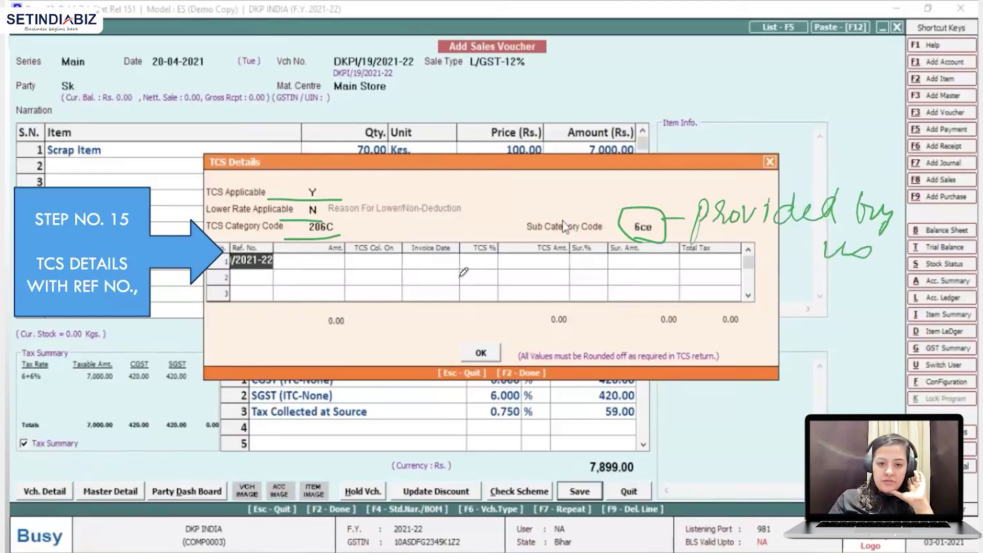
drag(232, 275, 258, 270)
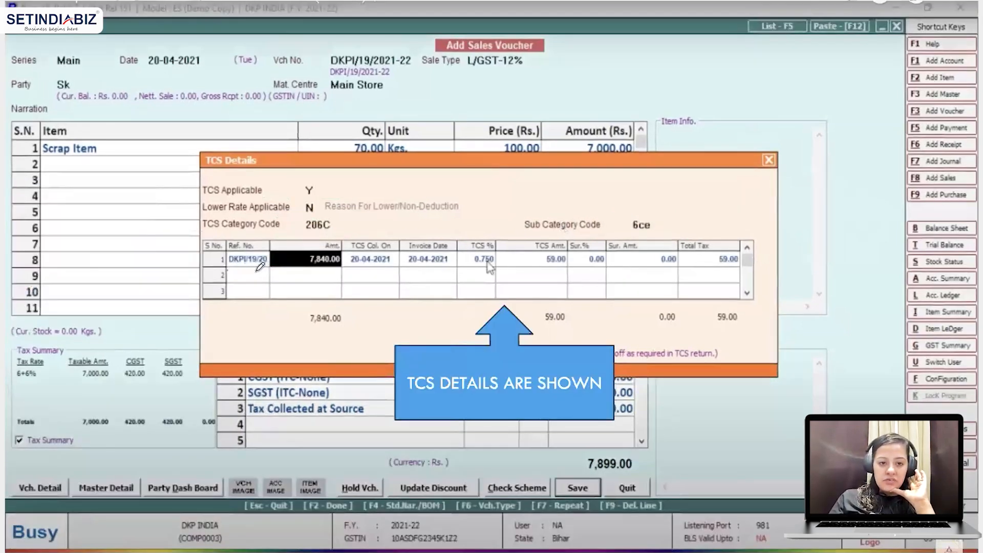
On the TCS details slide, underline each value in the first row and the voucher date, and mark the amount total
drag(228, 272, 450, 269)
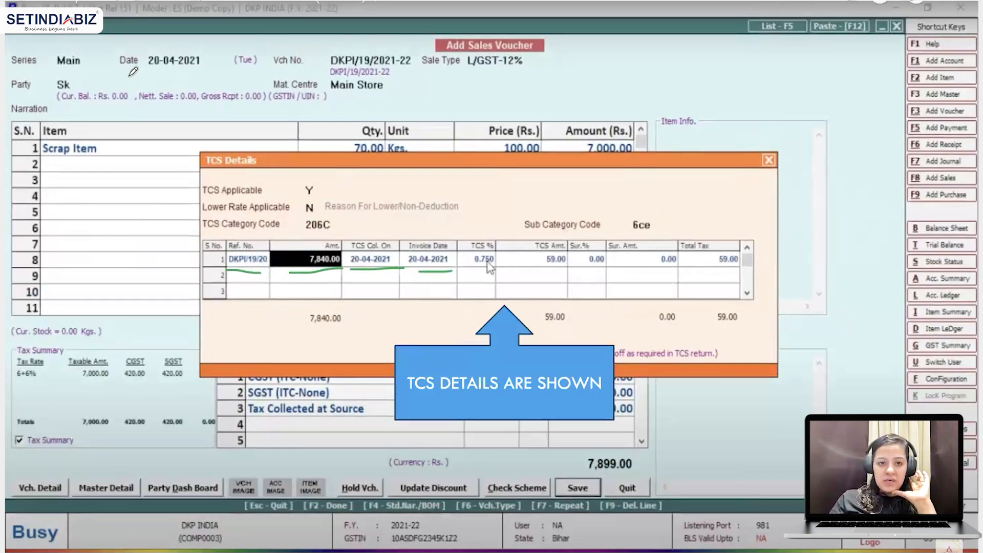
drag(136, 75, 170, 74)
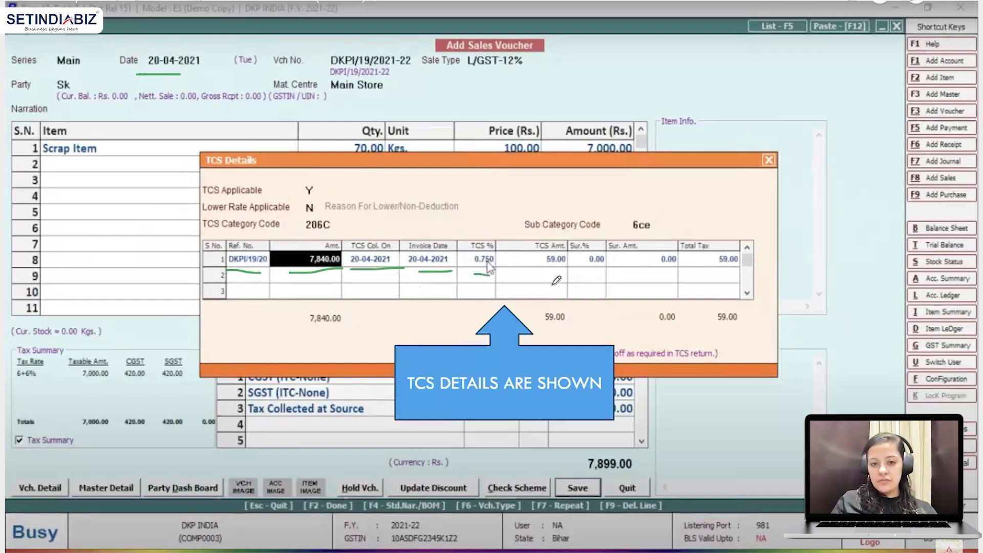
drag(546, 271, 563, 272)
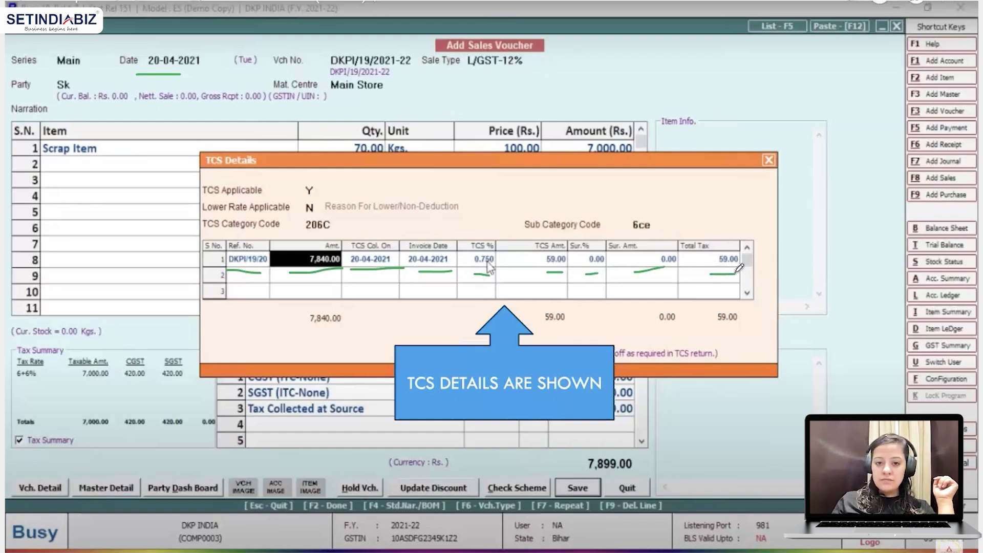
mouse_move(320, 318)
mouse_down()
mouse_move(354, 297)
mouse_move(301, 312)
mouse_move(312, 330)
mouse_up()
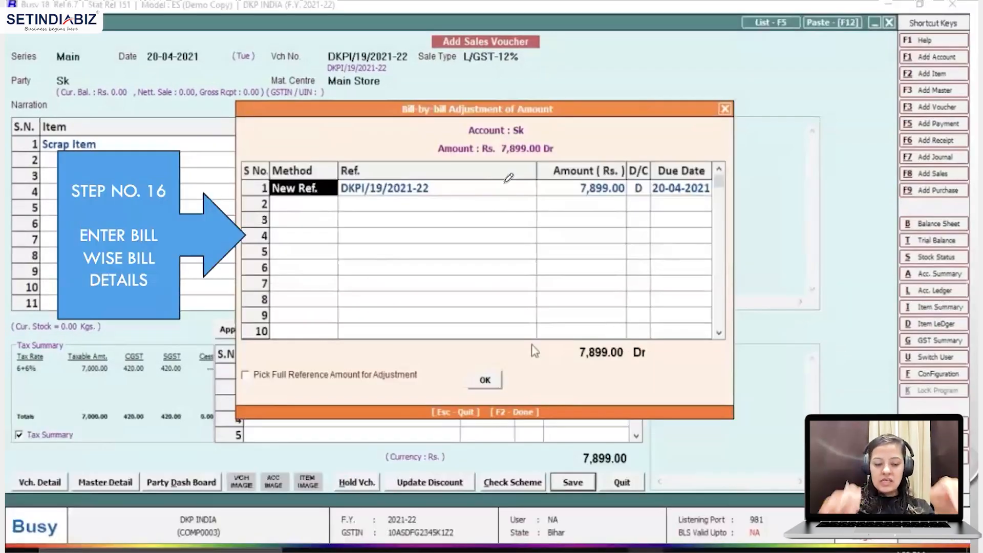
On the Step No. 16 slide, underline the bill-by-bill adjustment heading, account amount and first-row details, and tick the OK option
drag(404, 119, 554, 110)
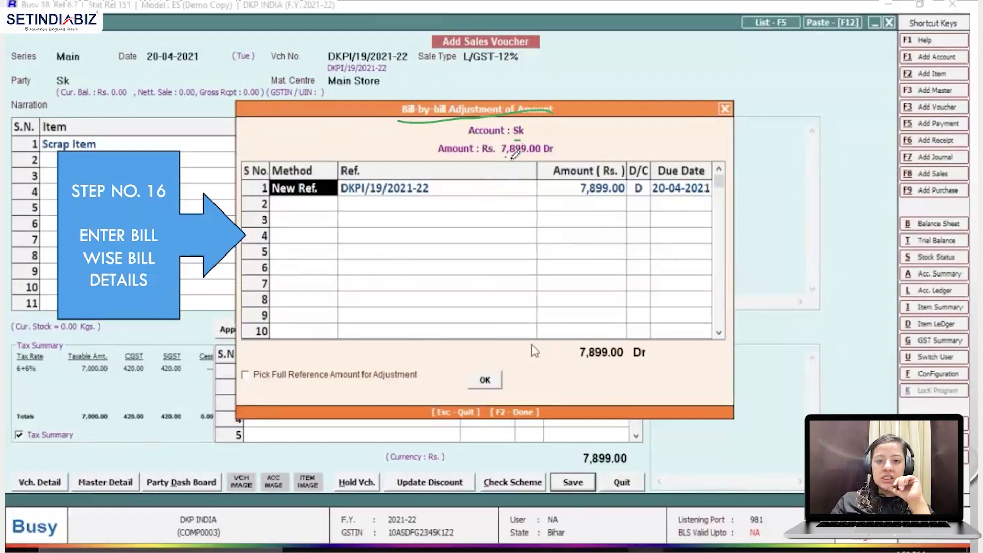
drag(506, 158, 545, 161)
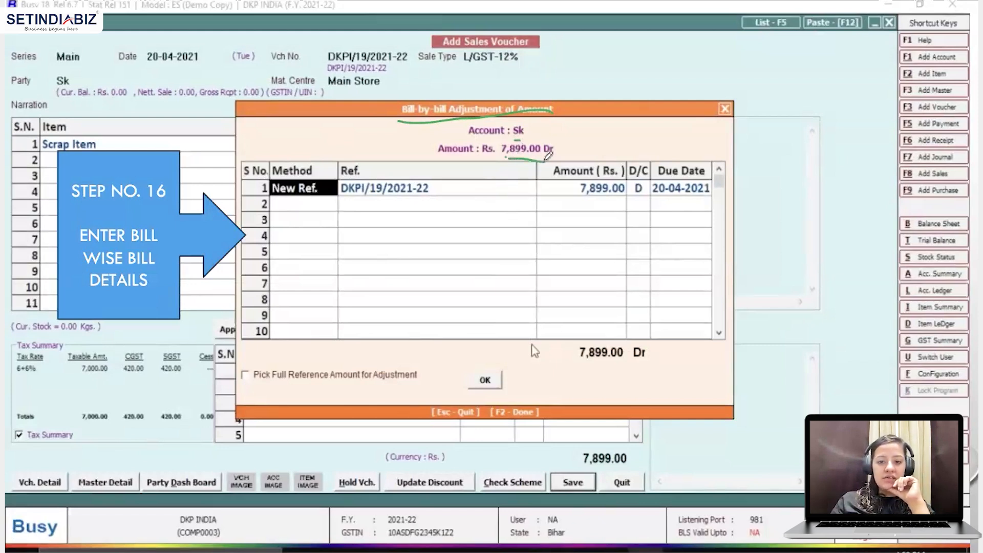
drag(281, 202, 435, 203)
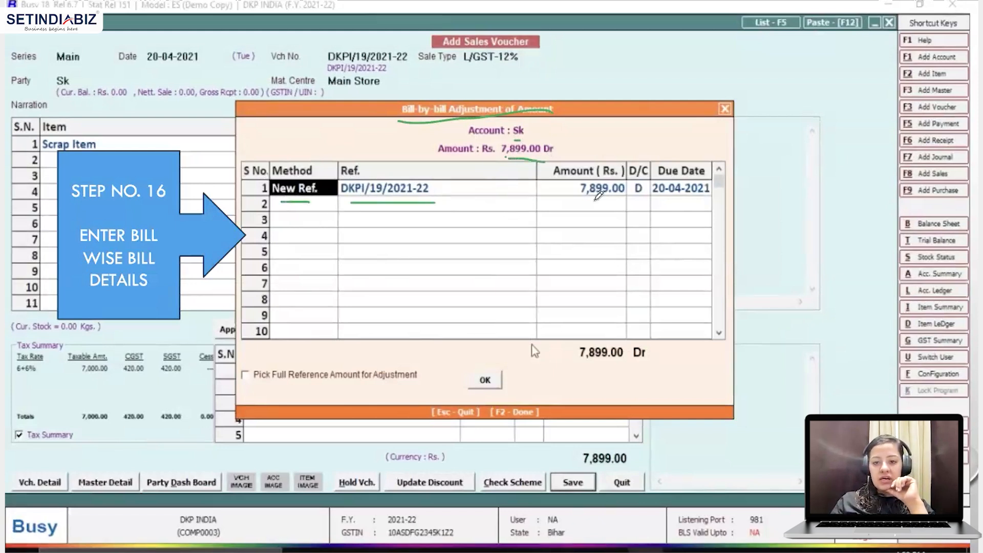
drag(577, 203, 696, 200)
drag(485, 398, 507, 370)
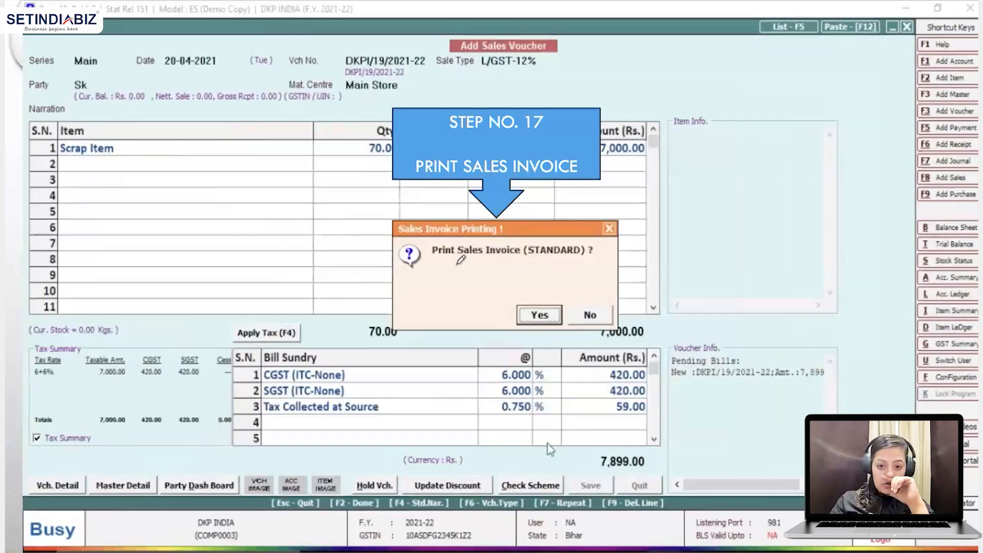
On the Step No. 17 slide, underline the print sales invoice question, link it to a handwritten "Standard" note, and mark Yes
drag(439, 266, 574, 264)
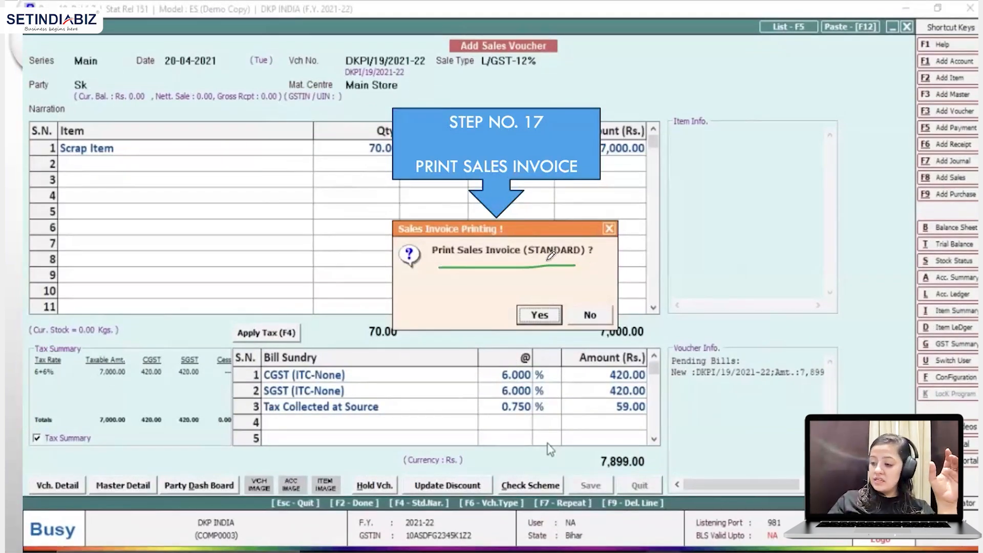
drag(533, 264, 572, 262)
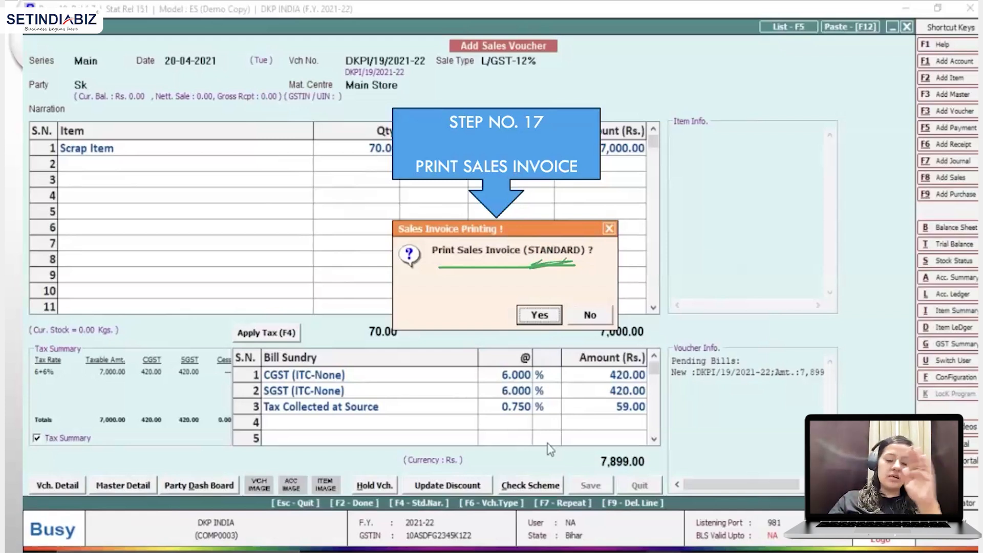
mouse_move(577, 250)
mouse_down()
mouse_move(712, 190)
mouse_move(698, 213)
mouse_up()
mouse_move(726, 177)
mouse_down()
mouse_move(758, 197)
mouse_move(798, 202)
mouse_move(870, 198)
mouse_move(885, 180)
mouse_up()
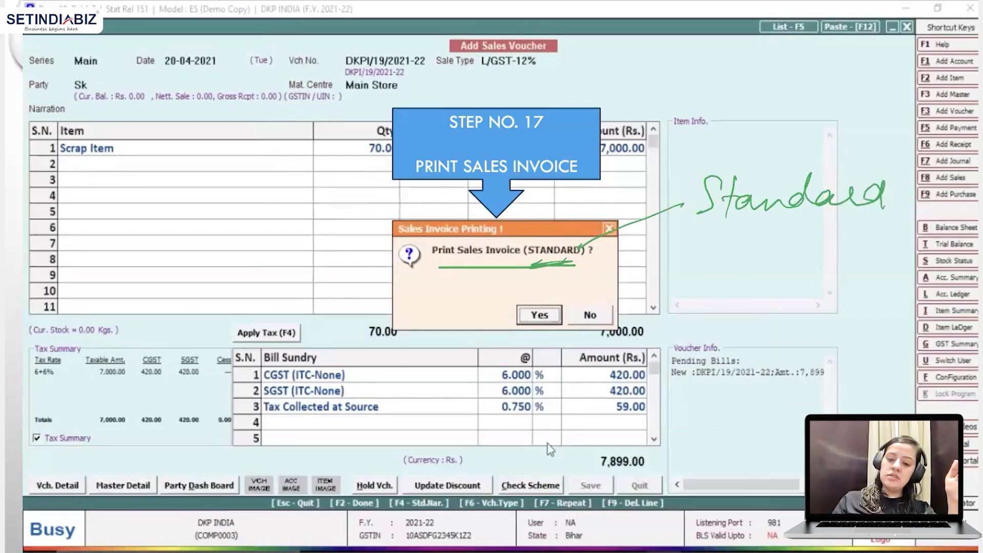
click(536, 315)
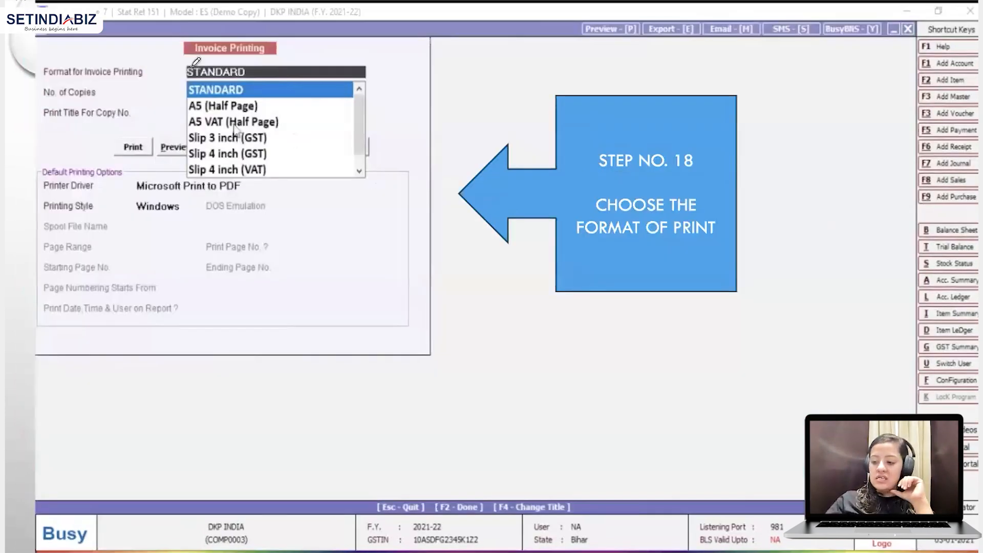
Bracket and mark the print formats on the Step No. 18 slide, and underline the heading and progress line on the waiting screen slide
mouse_move(261, 71)
mouse_down()
mouse_move(294, 169)
mouse_move(279, 190)
mouse_up()
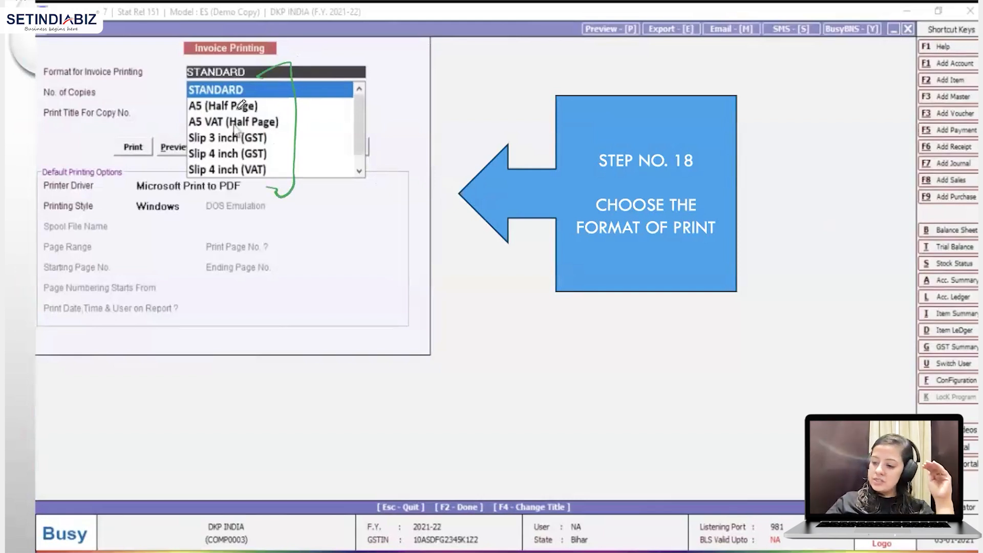
mouse_move(264, 115)
mouse_down()
mouse_move(191, 118)
mouse_move(279, 128)
mouse_up()
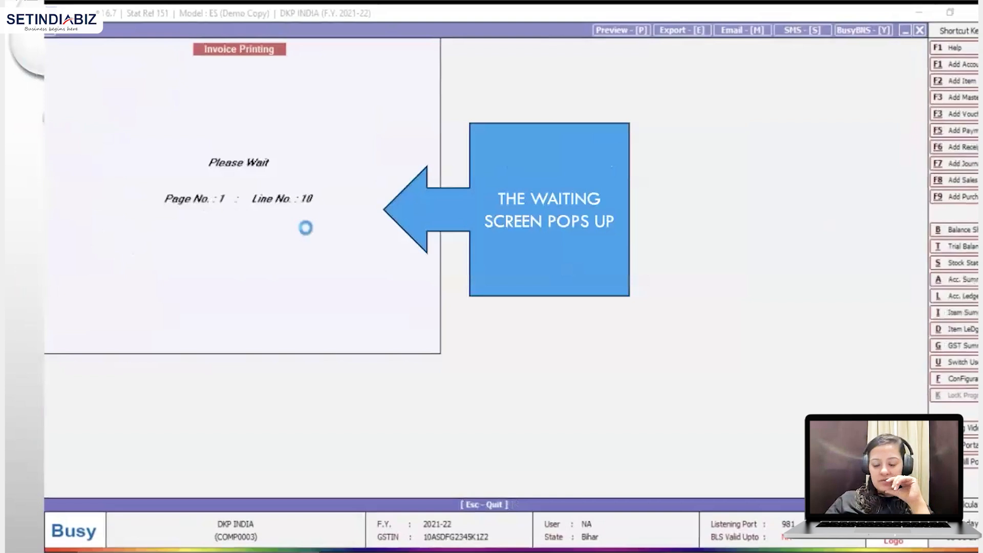
drag(158, 78, 324, 63)
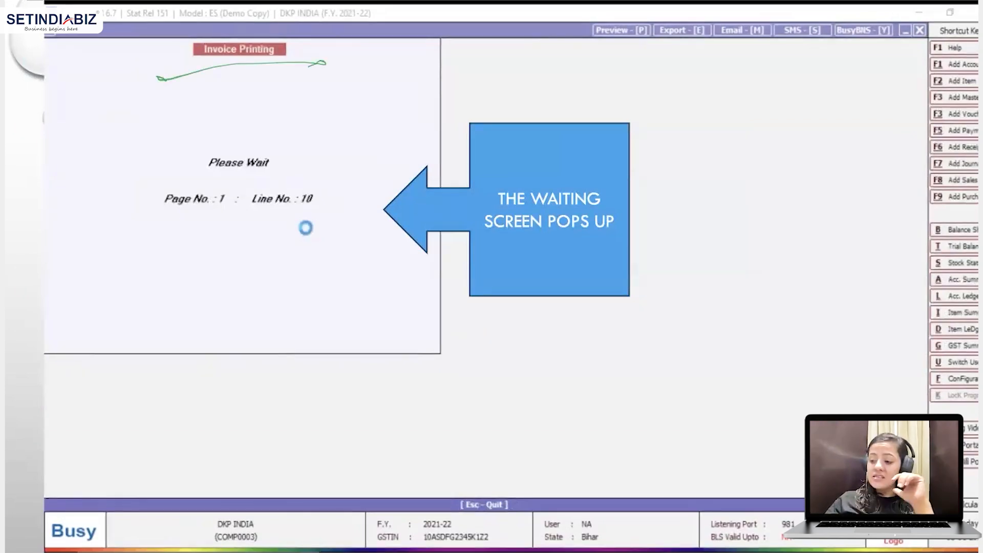
drag(167, 223, 321, 211)
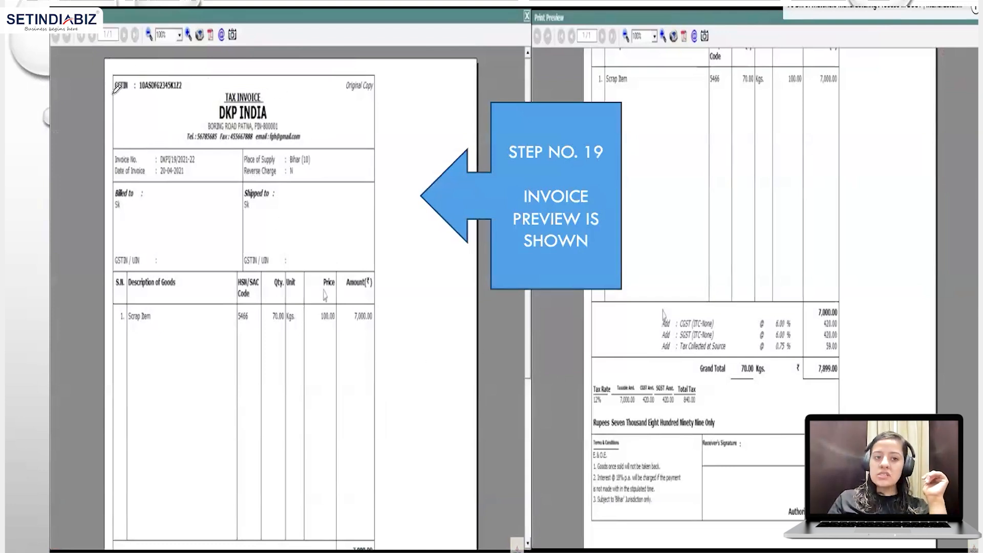
On the Step No. 19 invoice preview, underline the company, invoice and party details and the Scrap Item row, and circle the HSN/SAC code
drag(113, 94, 138, 94)
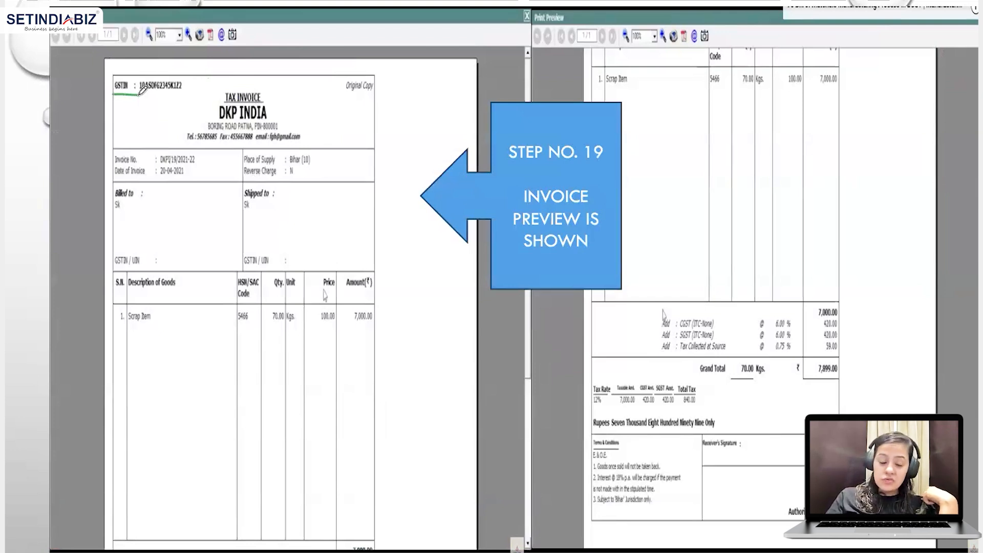
mouse_move(273, 116)
mouse_down()
mouse_move(299, 116)
mouse_move(313, 142)
mouse_up()
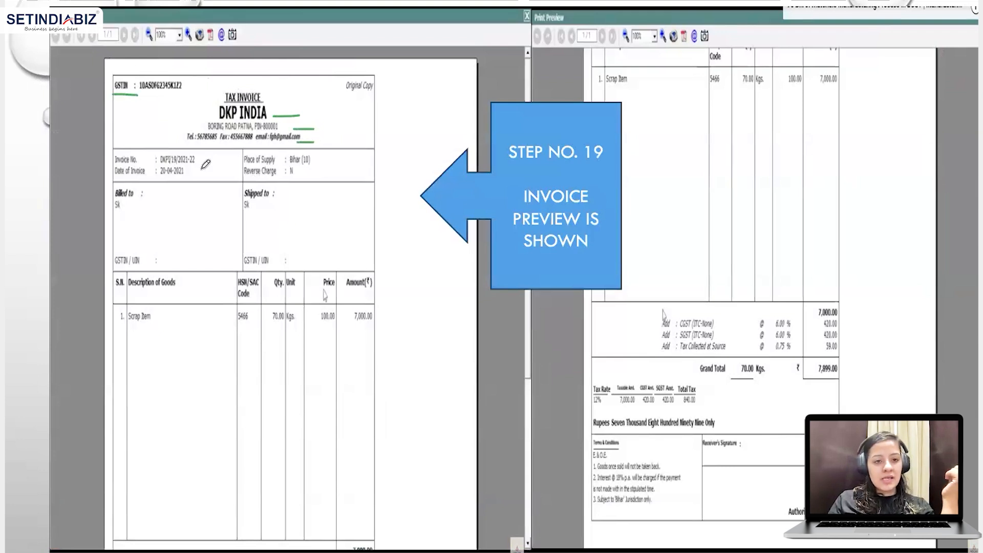
mouse_move(197, 164)
mouse_down()
mouse_move(213, 164)
mouse_move(208, 178)
mouse_up()
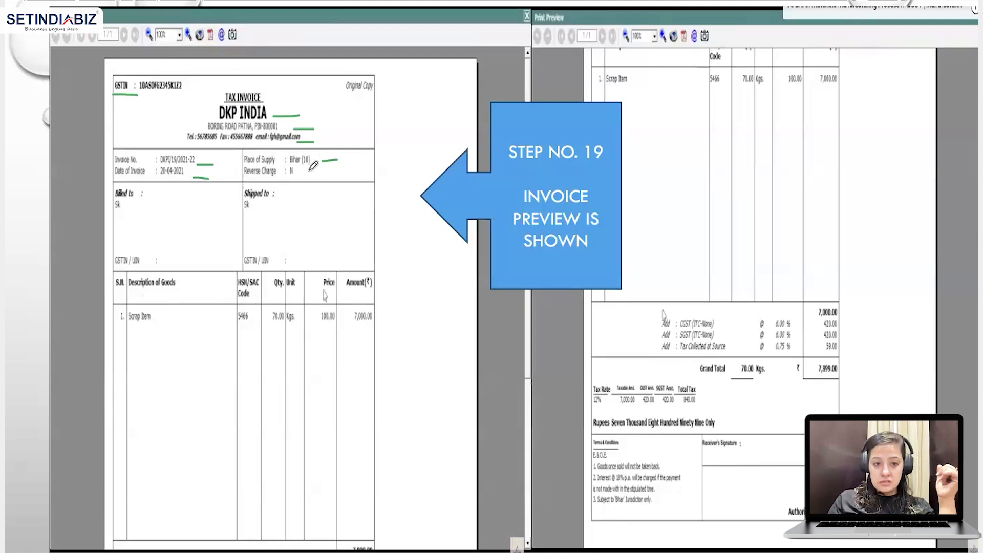
drag(309, 170, 322, 171)
click(169, 201)
drag(278, 207, 336, 202)
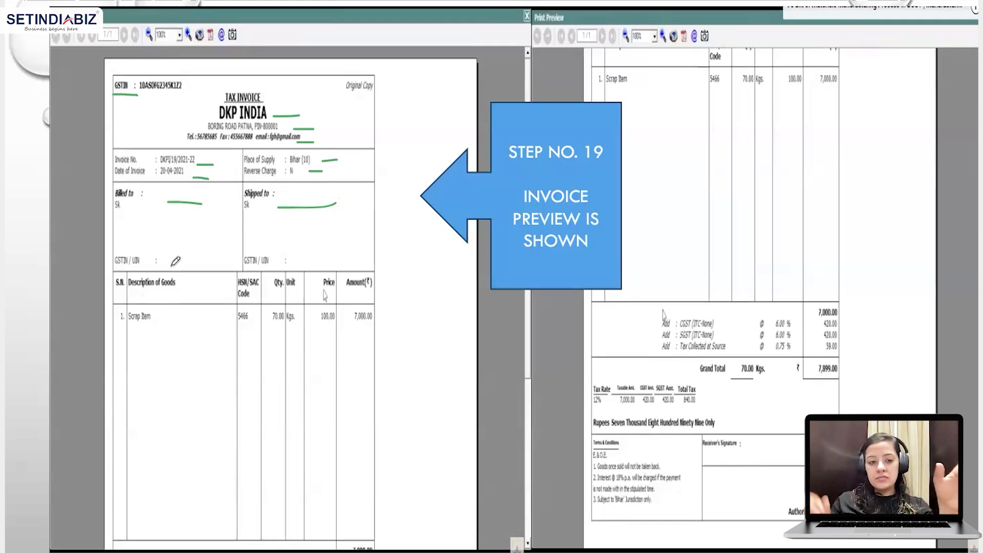
drag(132, 335, 148, 335)
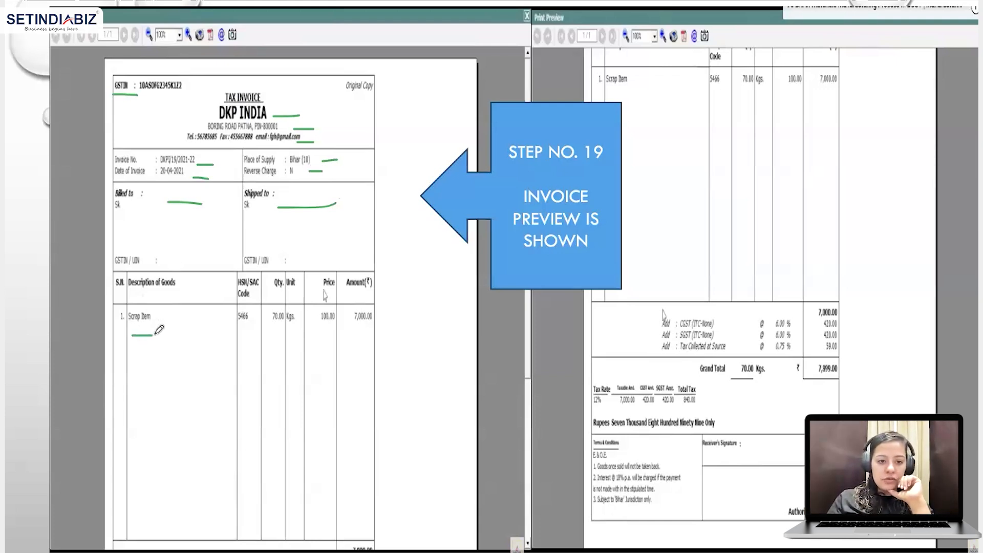
mouse_move(236, 332)
mouse_down()
mouse_move(261, 314)
mouse_move(239, 301)
mouse_move(245, 325)
mouse_move(378, 333)
mouse_up()
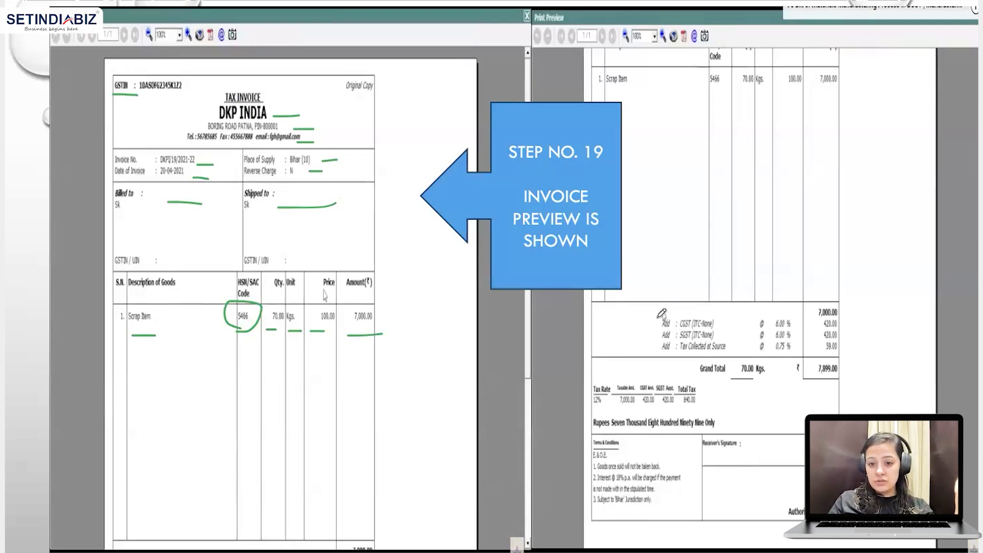
Box the CGST, SGST and TCS lines, circle the tax rate summary with a "GST" label, and underline the amount in words
mouse_move(664, 312)
mouse_down()
mouse_move(650, 331)
mouse_move(656, 356)
mouse_move(732, 357)
mouse_up()
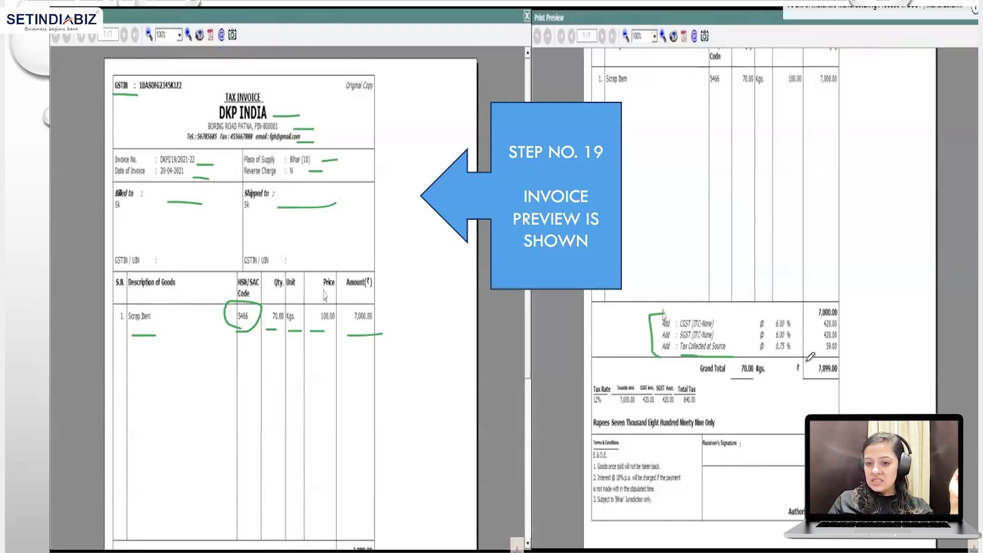
drag(596, 413, 685, 404)
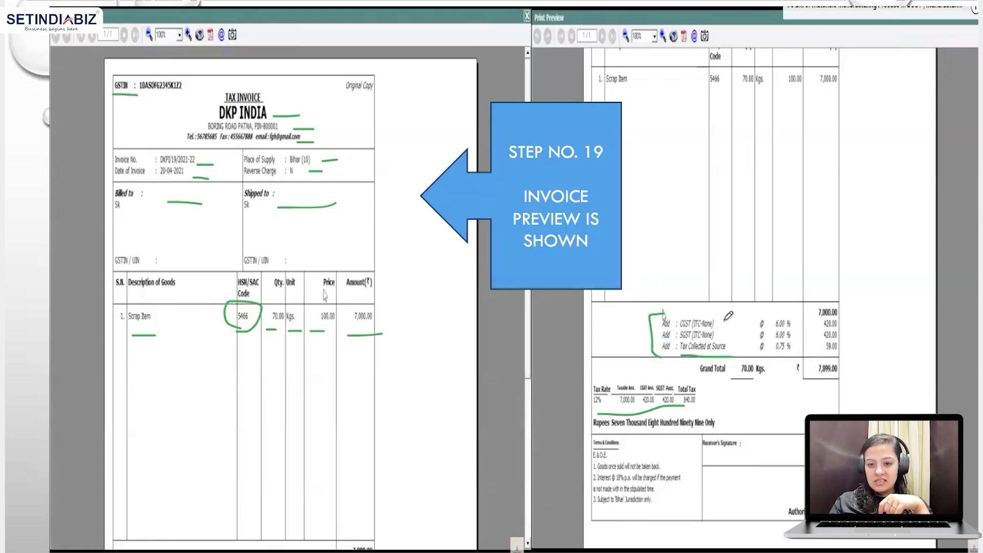
mouse_move(716, 313)
mouse_down()
mouse_move(735, 358)
mouse_move(718, 358)
mouse_up()
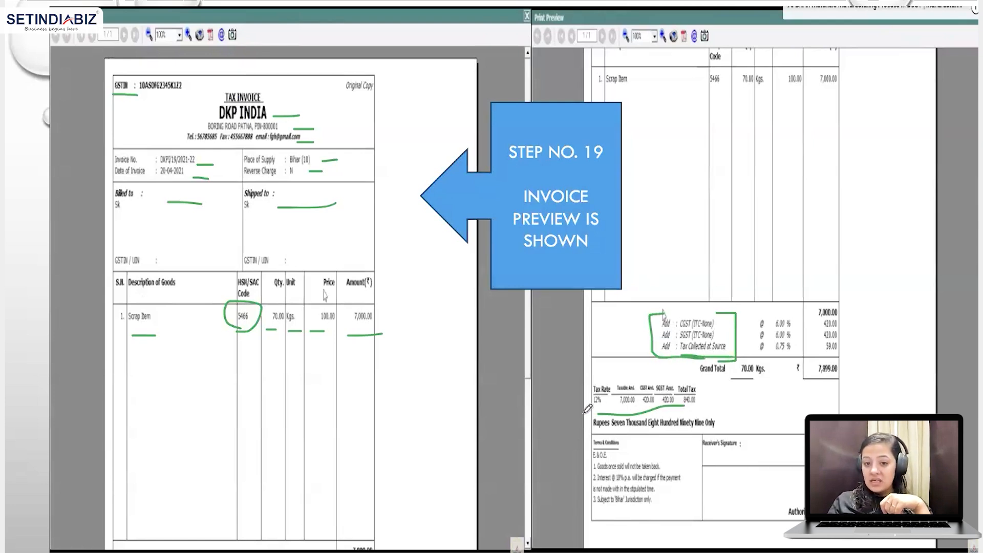
mouse_move(601, 409)
mouse_down()
mouse_move(675, 404)
mouse_move(701, 391)
mouse_move(620, 380)
mouse_move(589, 383)
mouse_move(594, 402)
mouse_move(608, 405)
mouse_move(609, 340)
mouse_up()
mouse_move(614, 301)
mouse_down()
mouse_move(598, 310)
mouse_move(614, 334)
mouse_up()
drag(621, 310, 643, 307)
drag(634, 309, 633, 338)
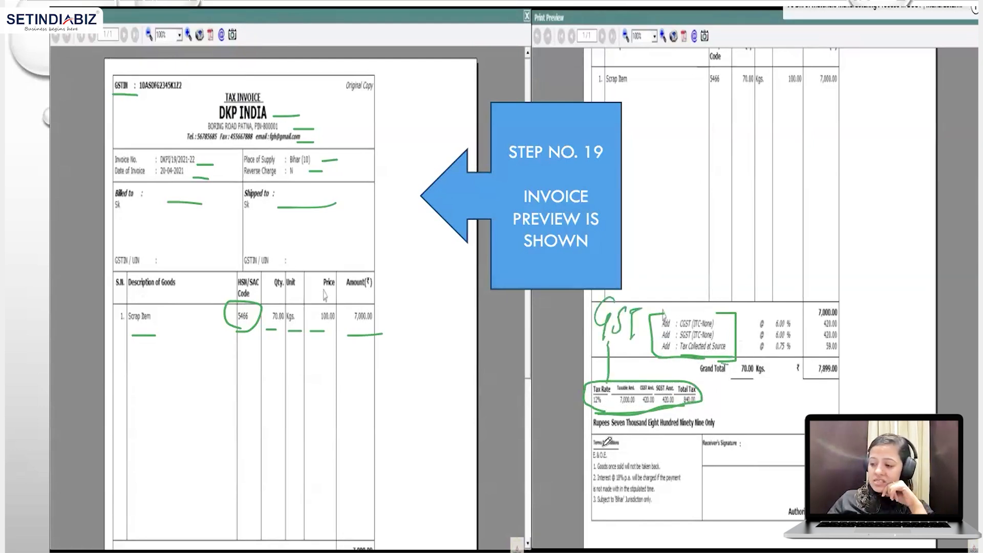
drag(594, 435, 730, 432)
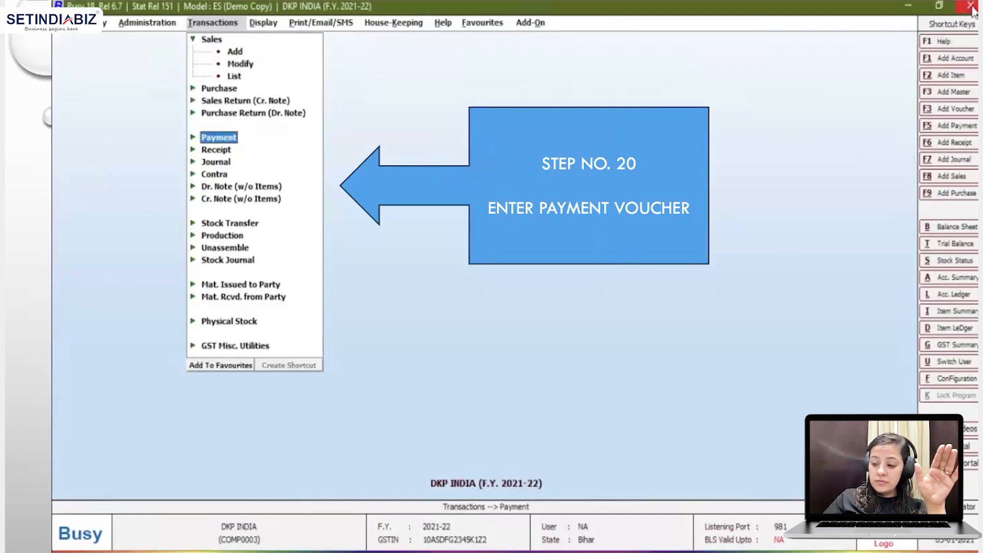
On the Step No. 20 slide, underline Transactions and draw annotation marks beside the Payment entry
drag(194, 30, 237, 27)
mouse_move(243, 135)
mouse_down()
mouse_move(277, 124)
mouse_move(331, 134)
mouse_move(362, 117)
mouse_up()
mouse_move(351, 118)
mouse_down()
mouse_move(351, 144)
mouse_move(381, 143)
mouse_up()
drag(401, 115, 378, 145)
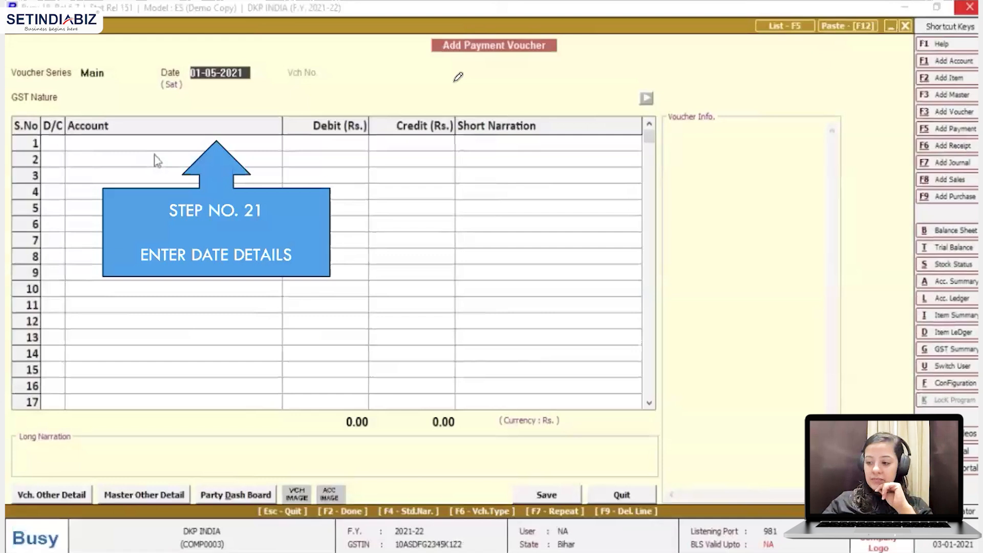
Mark the payment voucher heading, series and date area on the Step No. 21 slide, and the Rs. currency on the Step No. 22 slide
drag(417, 61, 572, 54)
drag(71, 91, 104, 88)
drag(266, 61, 295, 59)
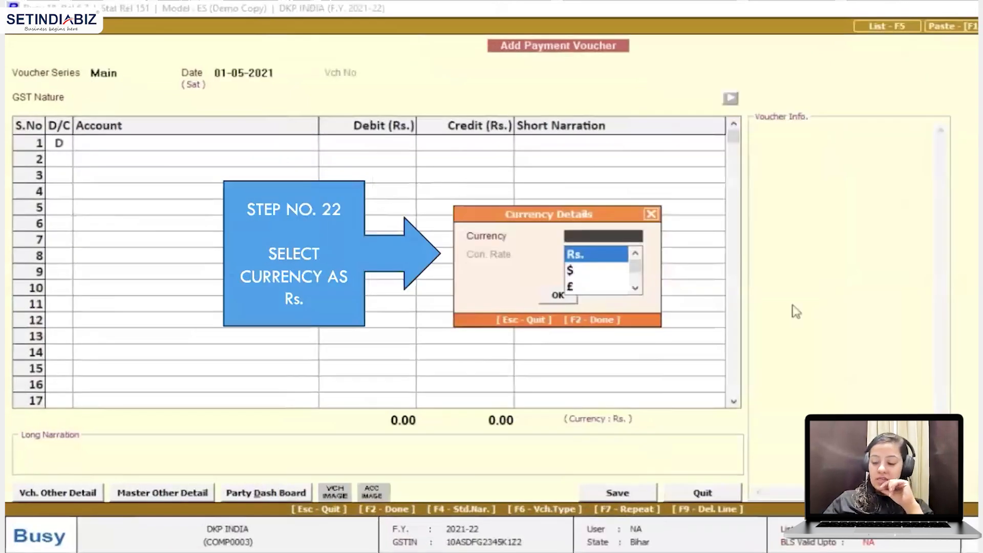
mouse_move(605, 248)
mouse_down()
mouse_move(616, 255)
mouse_move(670, 236)
mouse_up()
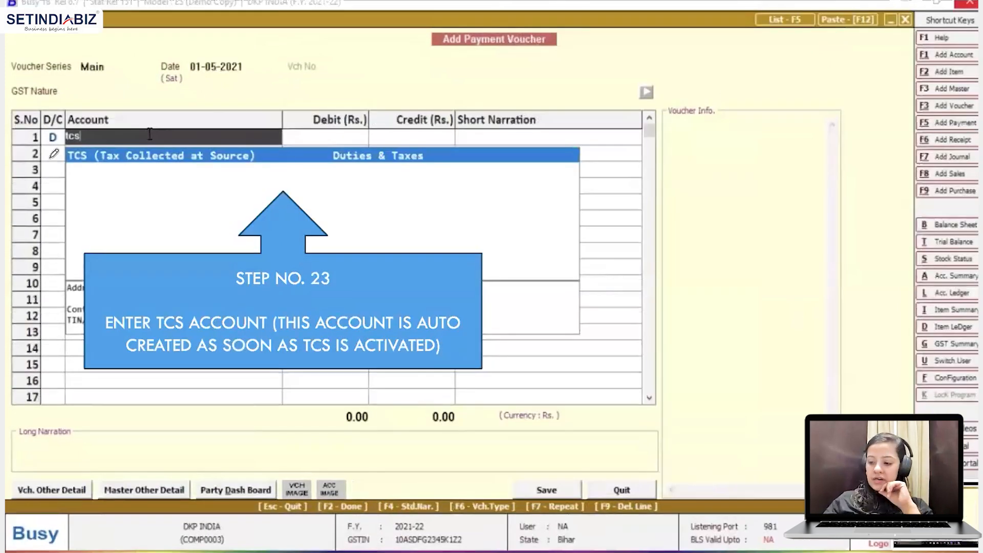
On the Step No. 23 slide, underline the debit entry and write "TCS → Y" above the voucher grid
drag(45, 144, 66, 142)
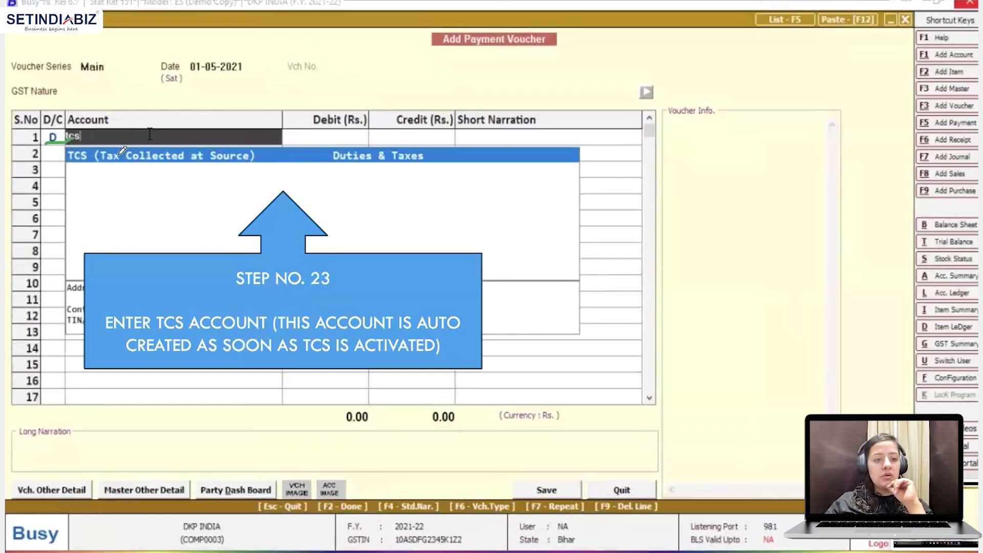
drag(582, 48, 607, 45)
mouse_move(595, 48)
mouse_down()
mouse_move(595, 65)
mouse_move(687, 49)
mouse_move(677, 63)
mouse_move(713, 56)
mouse_up()
drag(720, 36, 708, 70)
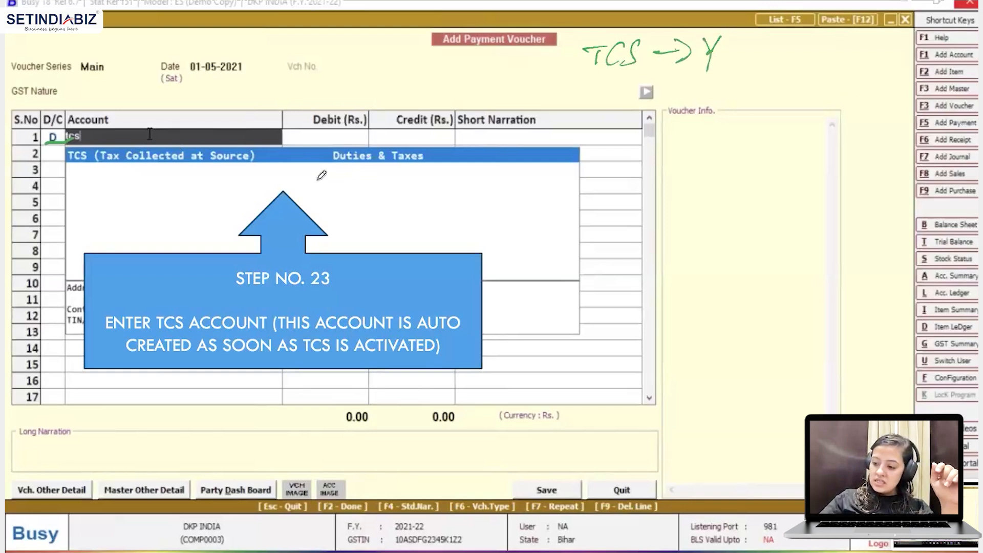
Draw an arrow to the TCS account entry and write "A/C is auto created in BUSY" beside it
drag(625, 145, 564, 154)
mouse_move(659, 137)
mouse_down()
mouse_move(643, 164)
mouse_move(662, 163)
mouse_up()
drag(675, 142, 664, 166)
mouse_move(689, 145)
mouse_down()
mouse_move(686, 163)
mouse_move(704, 162)
mouse_up()
mouse_move(717, 146)
mouse_down()
mouse_move(711, 162)
mouse_move(708, 140)
mouse_up()
mouse_move(763, 148)
mouse_down()
mouse_move(765, 162)
mouse_move(830, 147)
mouse_up()
mouse_move(673, 184)
mouse_down()
mouse_move(665, 197)
mouse_move(737, 185)
mouse_move(790, 193)
mouse_up()
mouse_move(686, 225)
mouse_down()
mouse_move(749, 231)
mouse_move(779, 205)
mouse_move(786, 225)
mouse_up()
drag(828, 198, 820, 227)
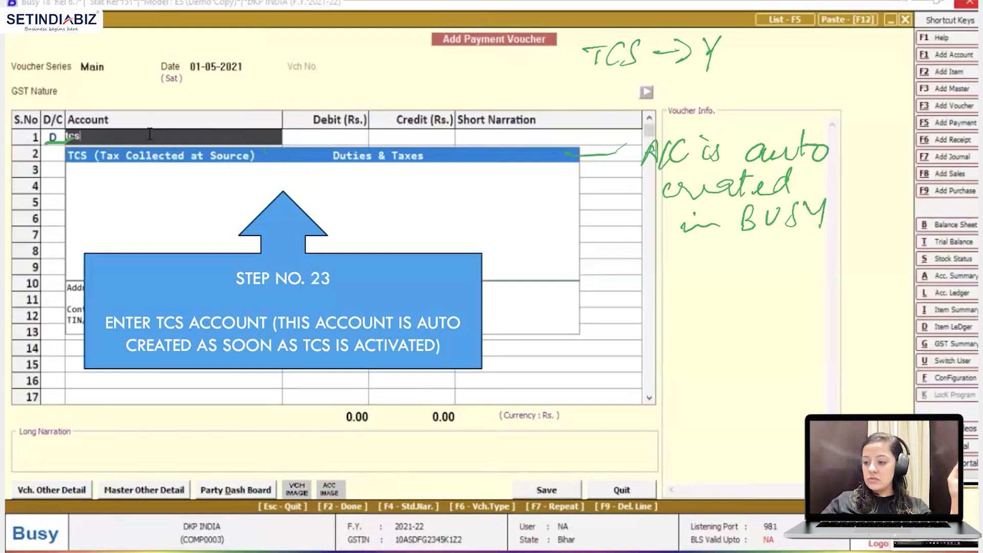
Underline the handwritten "TCS → Y" note, the TCS account name and its Duties & Taxes group
drag(585, 88, 737, 78)
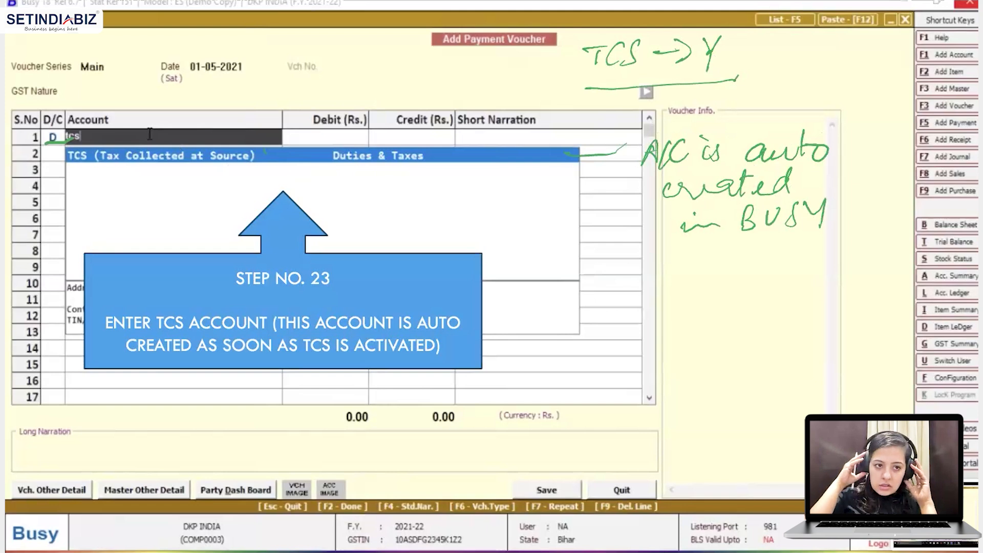
drag(95, 159, 195, 156)
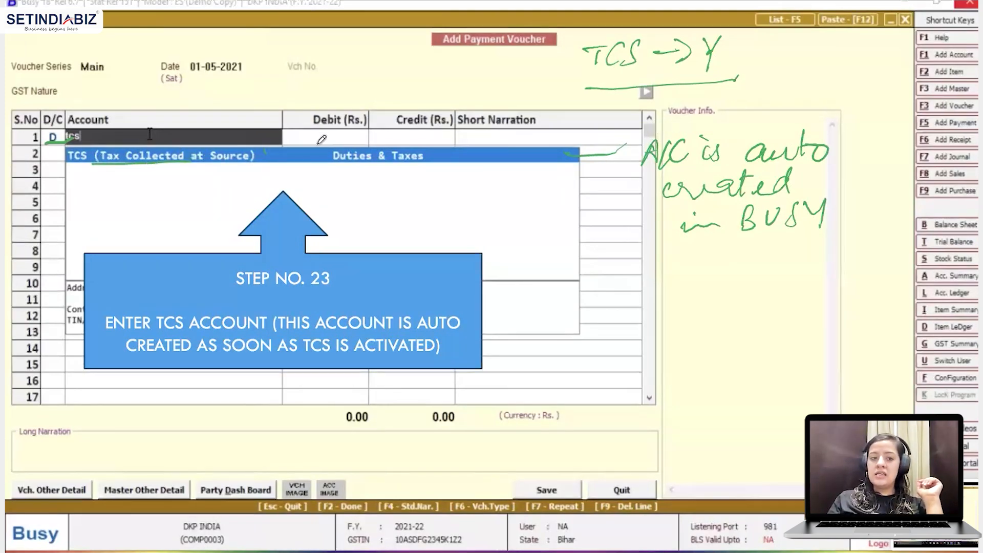
mouse_move(357, 167)
mouse_down()
mouse_move(342, 167)
mouse_move(427, 167)
mouse_up()
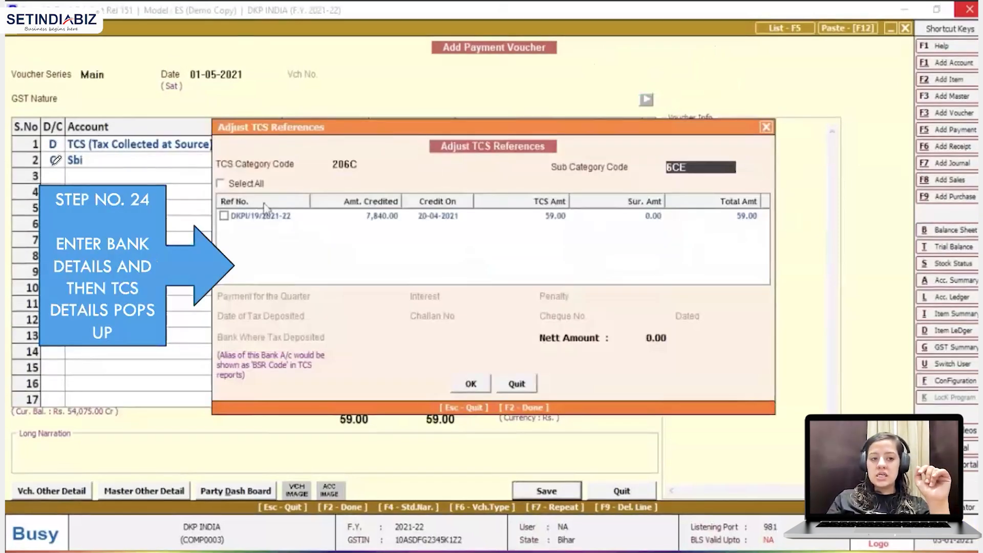
On the Step No. 24 slide, underline the Sbi bank account and the Adjust TCS References heading, and circle the amount credited
drag(74, 166, 92, 166)
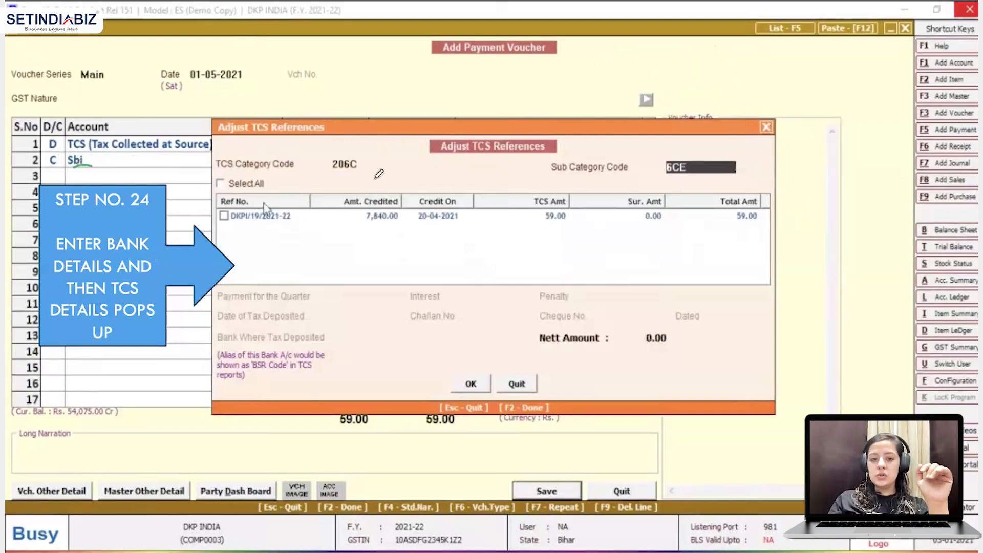
drag(448, 154, 506, 155)
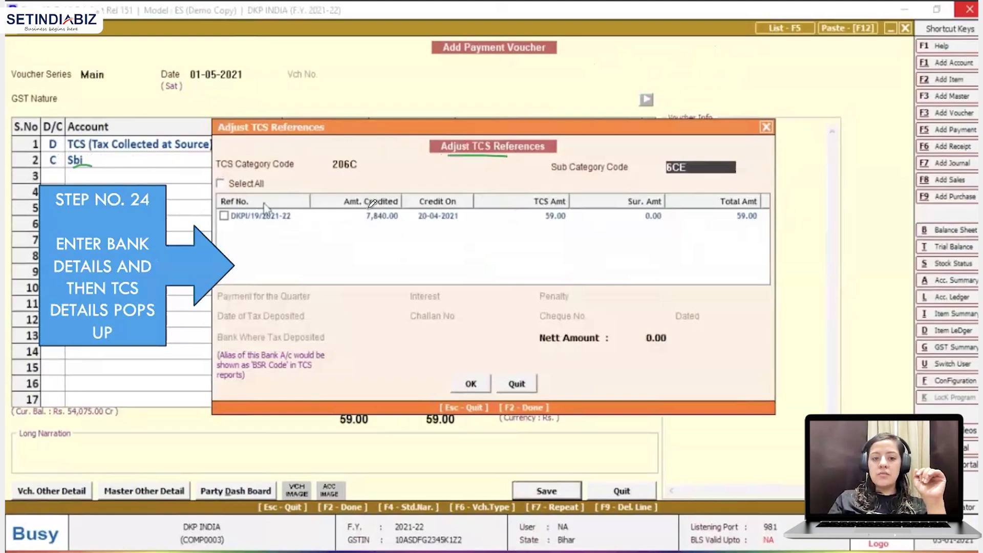
mouse_move(360, 210)
mouse_down()
mouse_move(381, 234)
mouse_move(395, 231)
mouse_move(373, 195)
mouse_move(359, 211)
mouse_up()
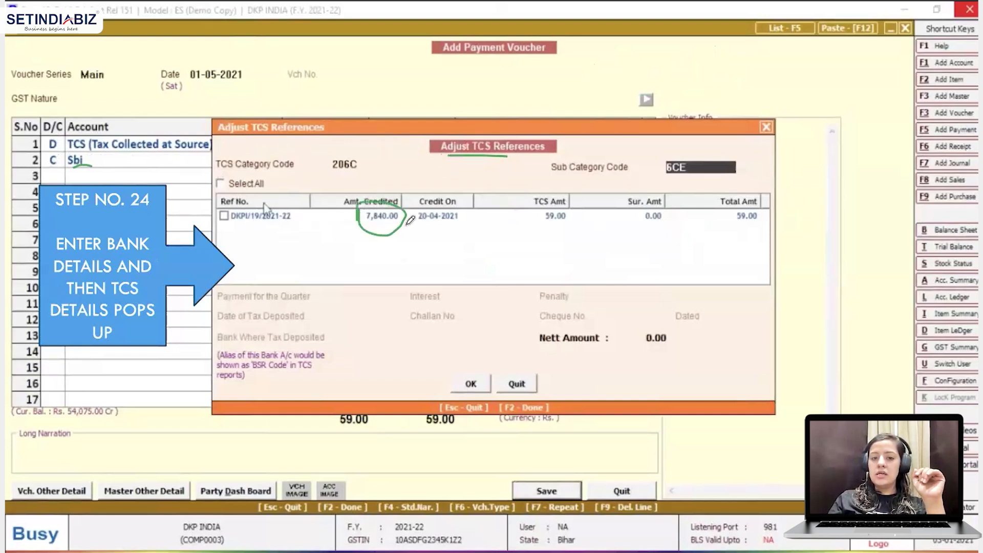
Underline the credit date and TCS amount on the Step No. 24 slide, and the Interest and Penalty values on the Step No. 25 slide
drag(422, 227, 432, 231)
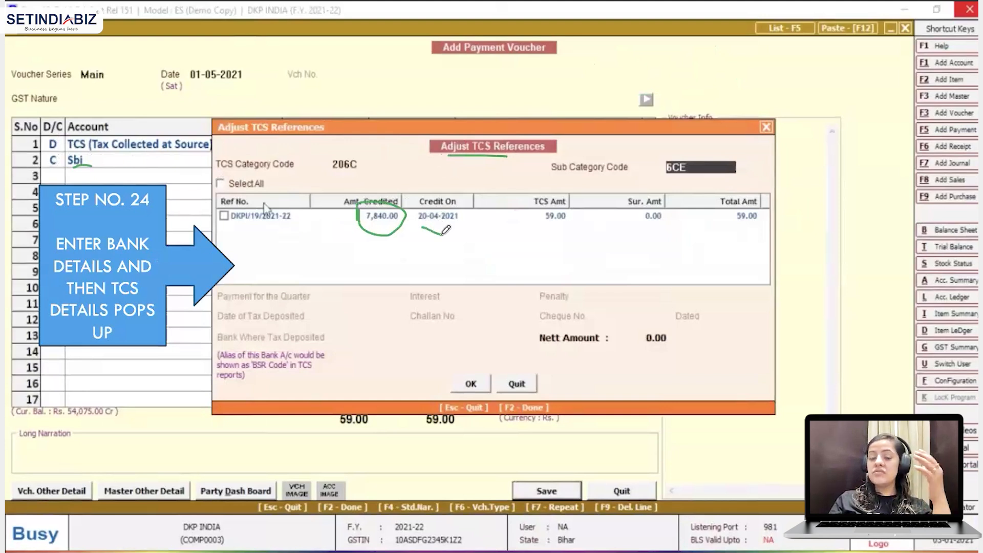
drag(542, 225, 560, 223)
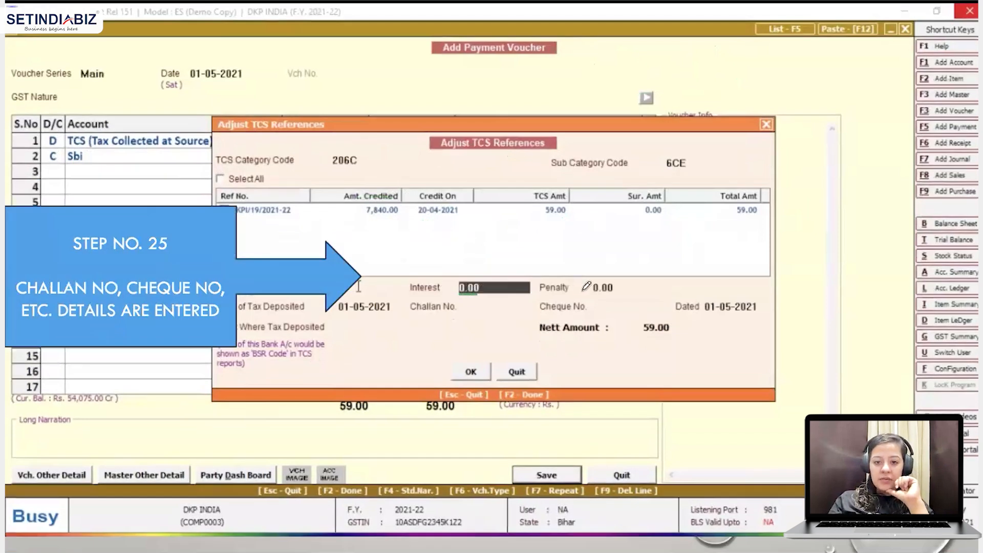
drag(582, 290, 594, 290)
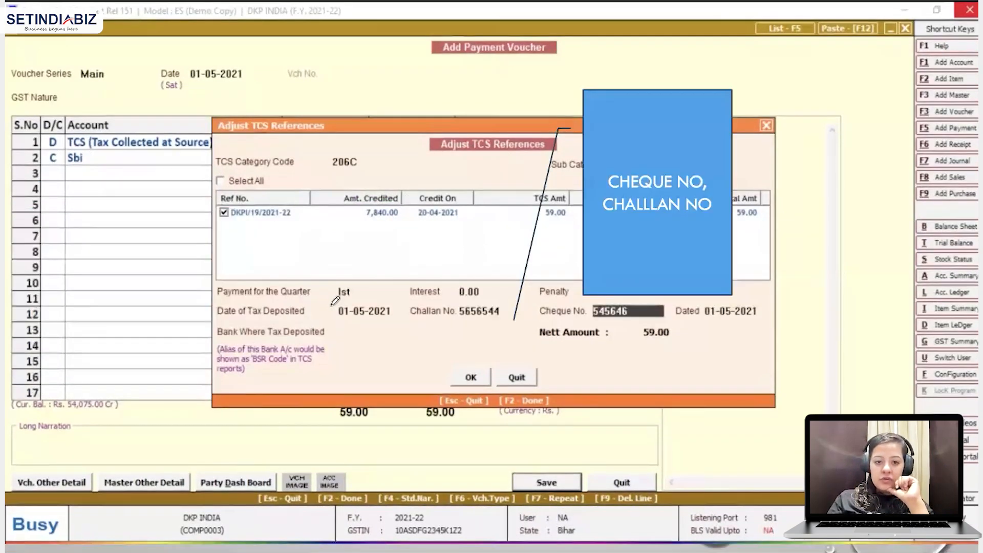
On the cheque and challan slide, circle the payment quarter and underline the deposit date, challan number, cheque number, cheque date and bank field
mouse_move(365, 276)
mouse_down()
mouse_move(327, 282)
mouse_move(364, 323)
mouse_move(394, 321)
mouse_up()
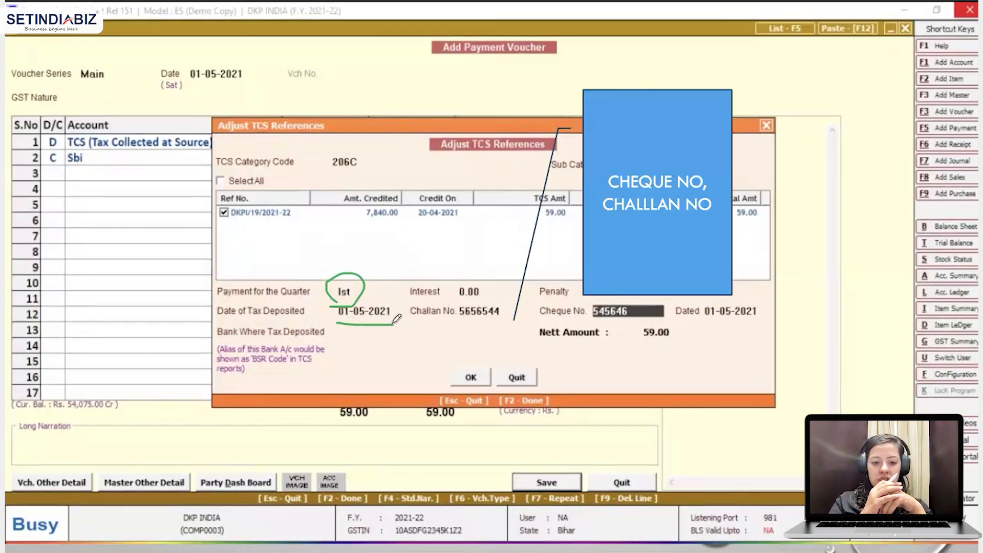
drag(460, 324, 485, 324)
drag(596, 324, 627, 323)
drag(707, 323, 735, 321)
drag(333, 337, 358, 336)
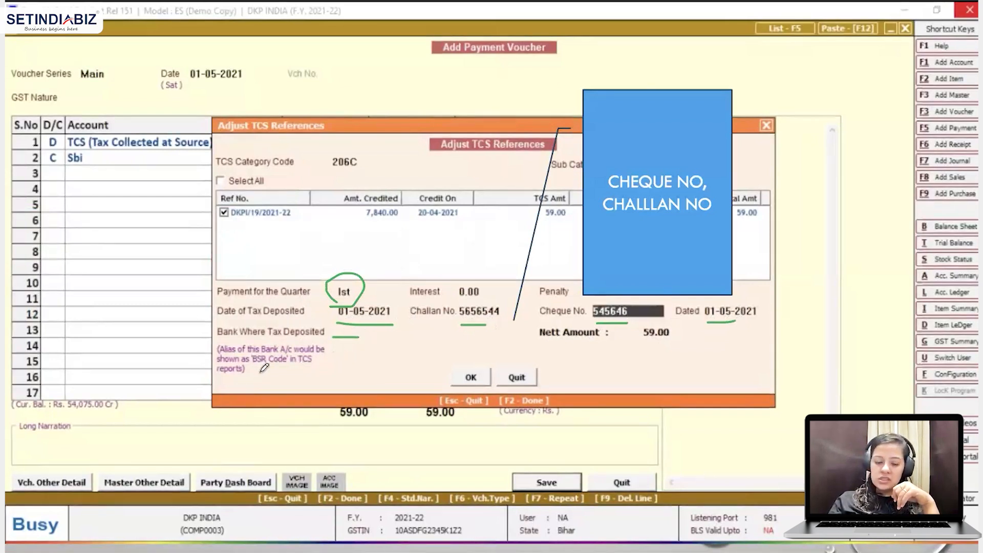
Mark the blank space beside the BSR code note, circle OK, and underline the first voucher total below the Adjust TCS References dialog
drag(342, 359, 384, 359)
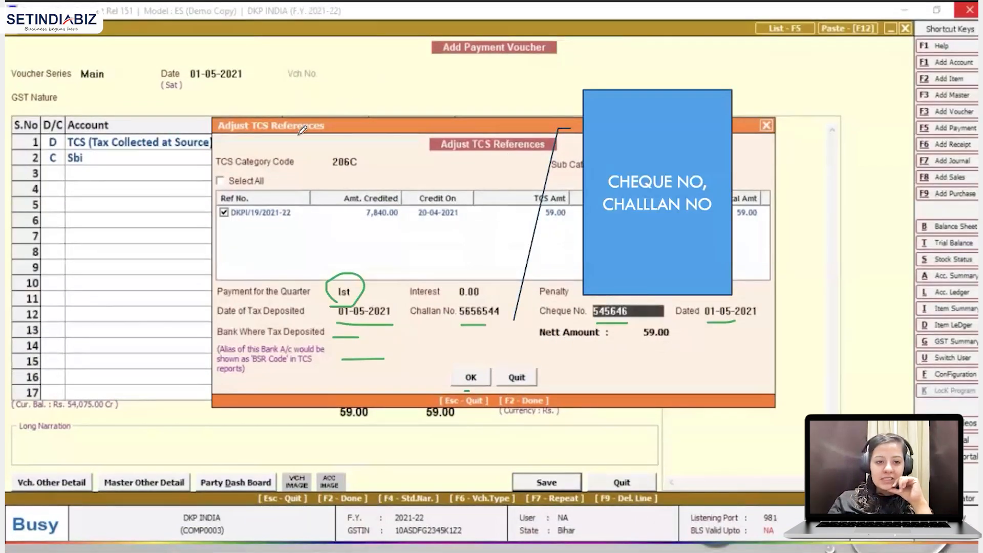
drag(485, 361, 493, 377)
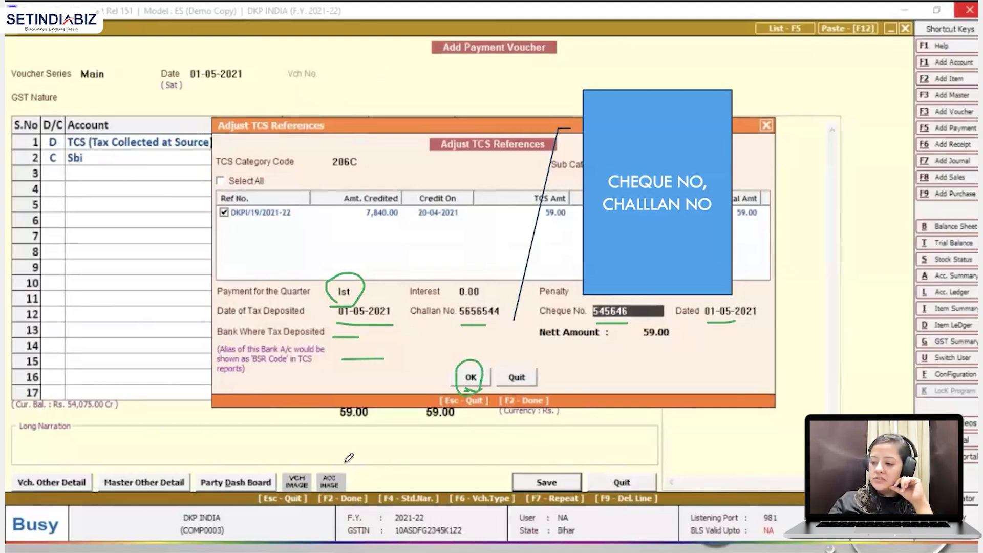
drag(321, 421, 389, 417)
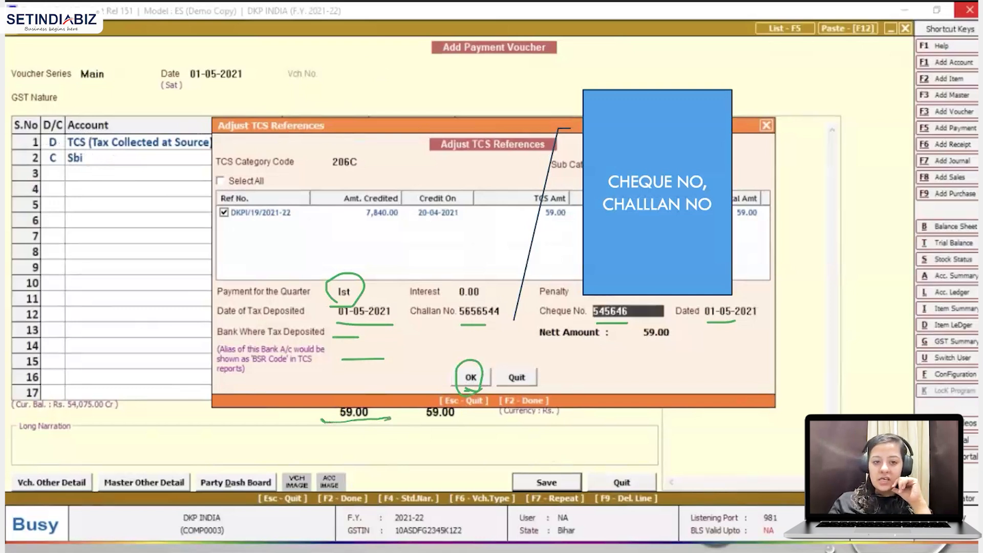
drag(547, 129, 553, 83)
mouse_move(585, 55)
mouse_down()
mouse_move(601, 46)
mouse_move(581, 78)
mouse_up()
drag(621, 49, 611, 87)
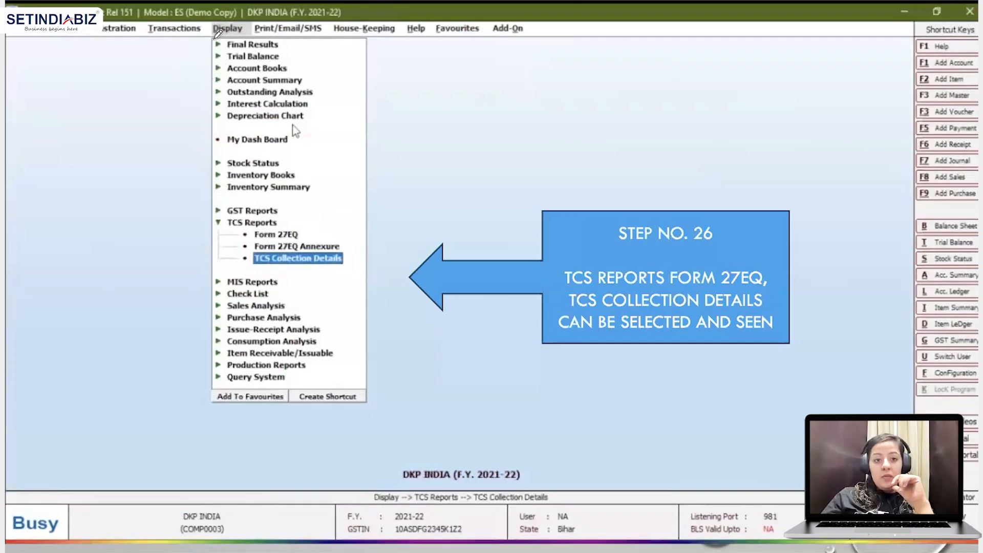
On the Step No. 26 slide, circle Display, underline TCS Reports and Form 27EQ, and write "Form 26Q – TDS" above the callout
mouse_move(216, 36)
mouse_down()
mouse_move(257, 29)
mouse_move(232, 17)
mouse_move(205, 35)
mouse_move(221, 45)
mouse_up()
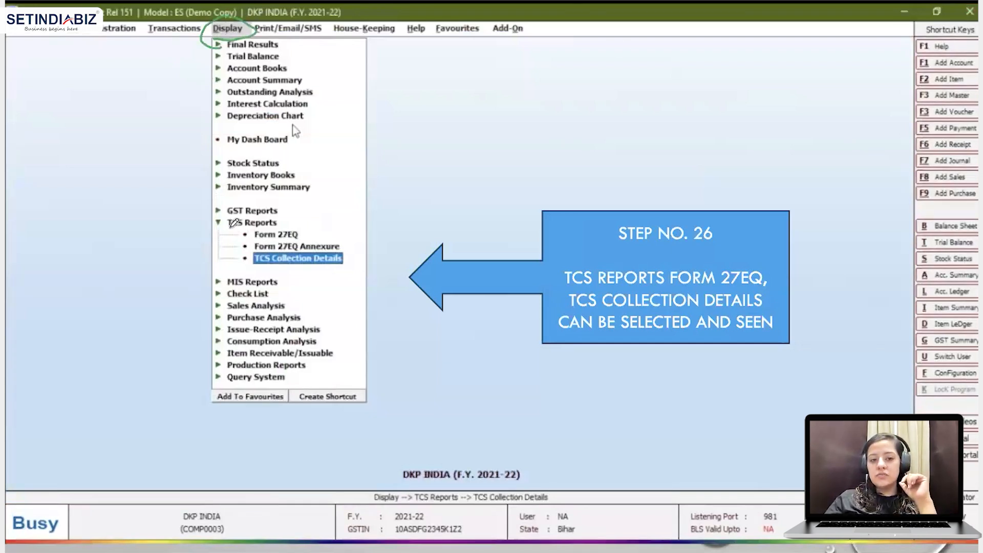
drag(228, 229, 256, 226)
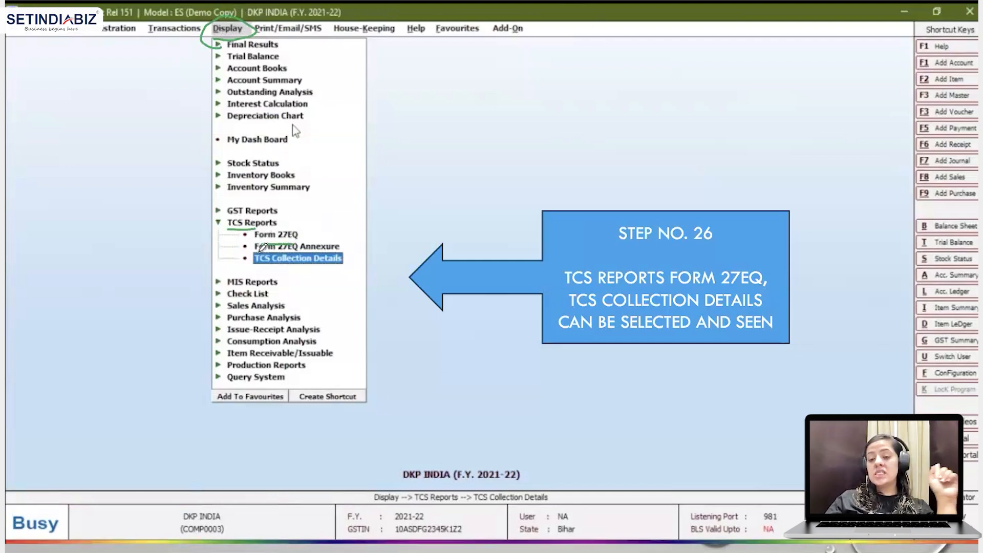
drag(492, 66, 489, 97)
mouse_move(491, 66)
mouse_down()
mouse_move(508, 64)
mouse_move(537, 83)
mouse_move(571, 82)
mouse_move(655, 57)
mouse_move(745, 51)
mouse_move(757, 69)
mouse_move(786, 51)
mouse_move(783, 84)
mouse_up()
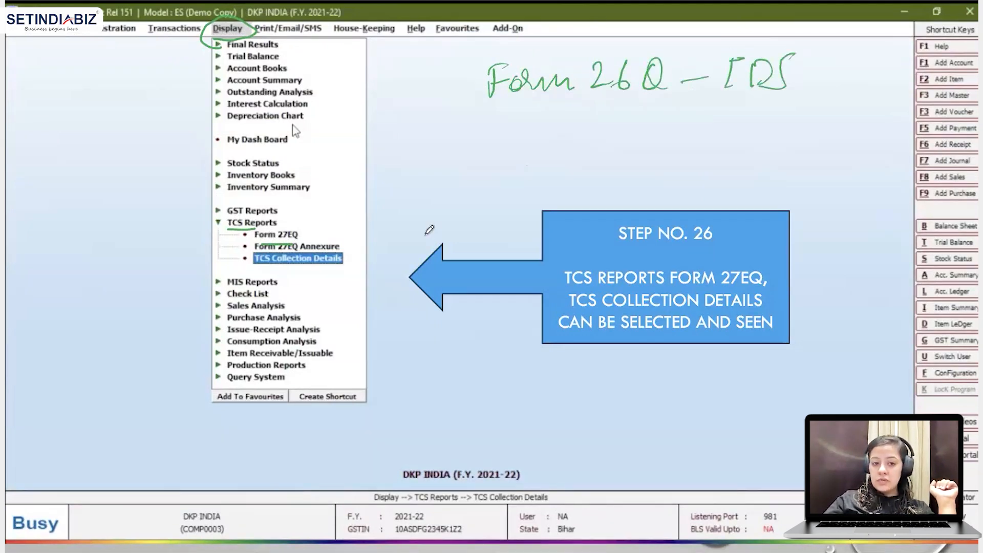
Draw tick marks beside Form 27EQ Annexure and TCS Collection Details, and underline TCS Collection Details
drag(352, 240, 384, 221)
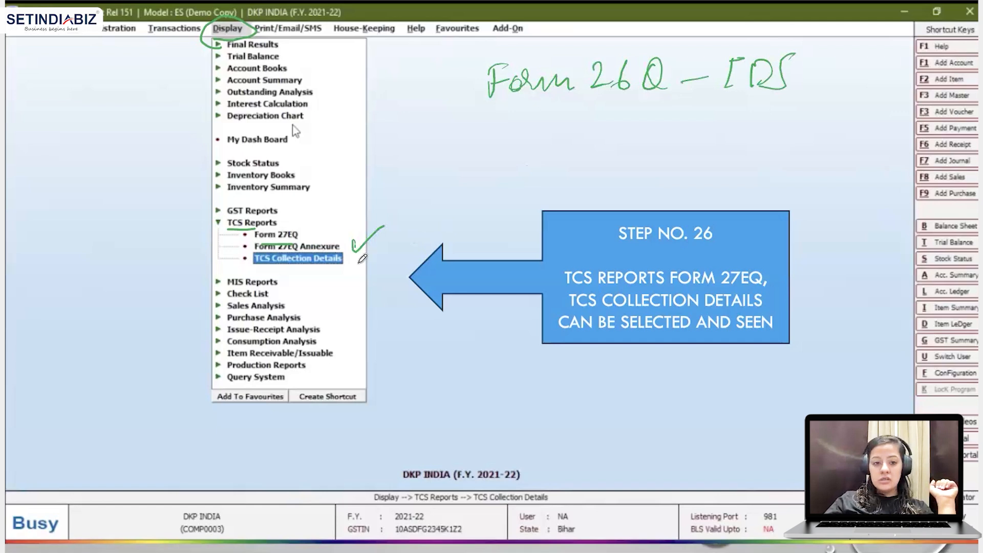
mouse_move(359, 266)
mouse_down()
mouse_move(370, 271)
mouse_move(384, 255)
mouse_up()
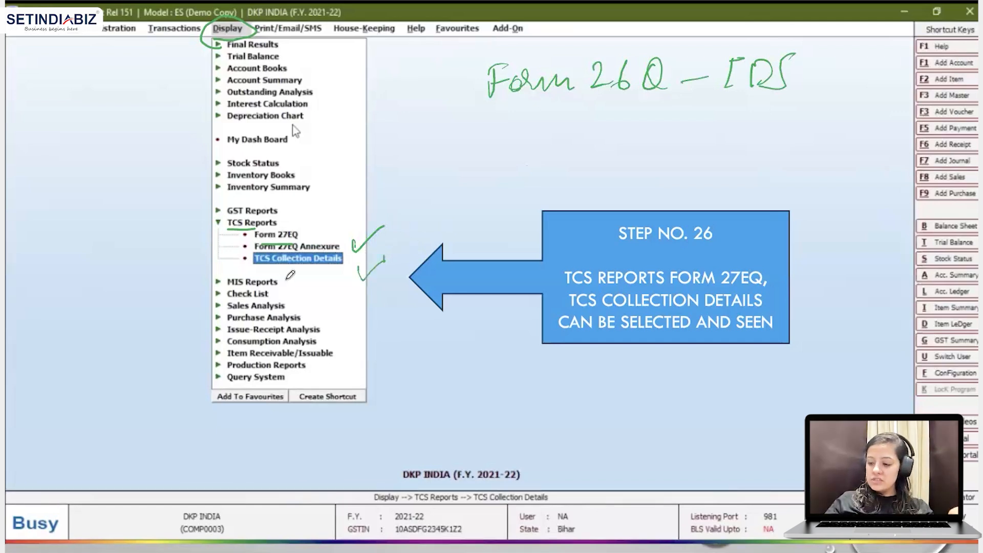
drag(260, 276, 338, 269)
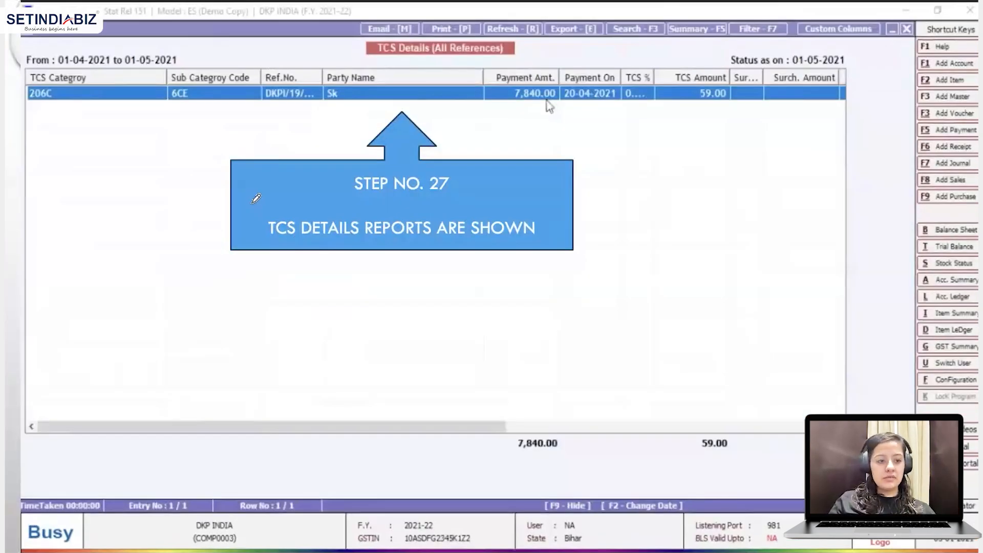
On the Step No. 27 slide, underline the TCS category, sub category, reference number and party name, and write "(S-D)" beside the party name
drag(29, 105, 63, 105)
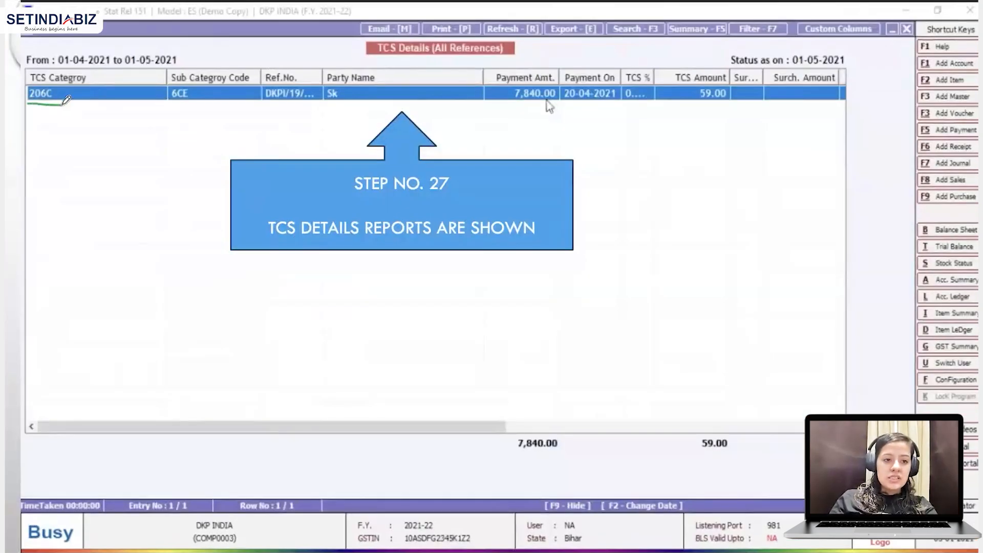
drag(175, 104, 199, 104)
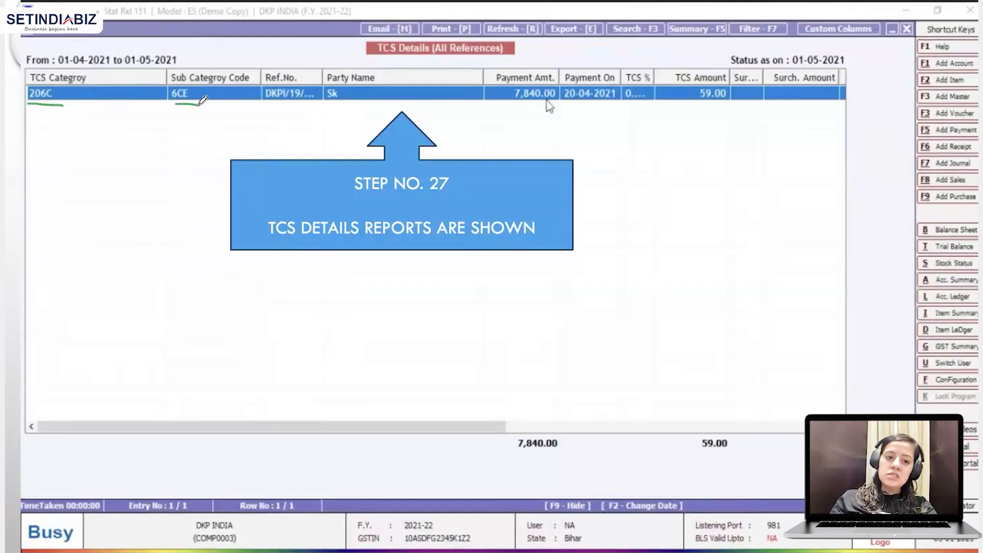
mouse_move(267, 102)
mouse_down()
mouse_move(341, 104)
mouse_move(412, 80)
mouse_move(419, 94)
mouse_move(440, 92)
mouse_up()
Underline the payment amount, payment date and TCS %, and draw dashes beneath the TCS amount and surcharge columns
drag(512, 108, 537, 108)
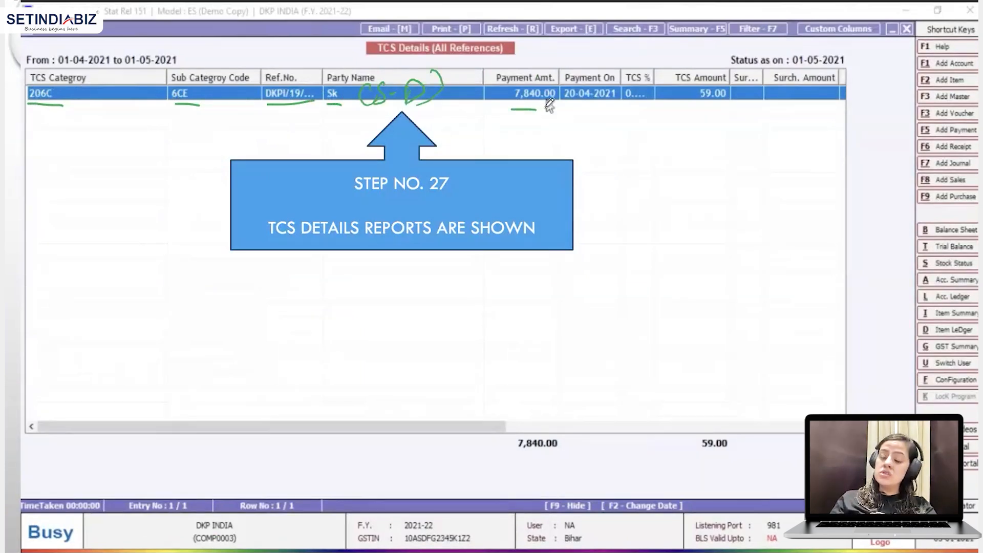
drag(571, 106, 636, 105)
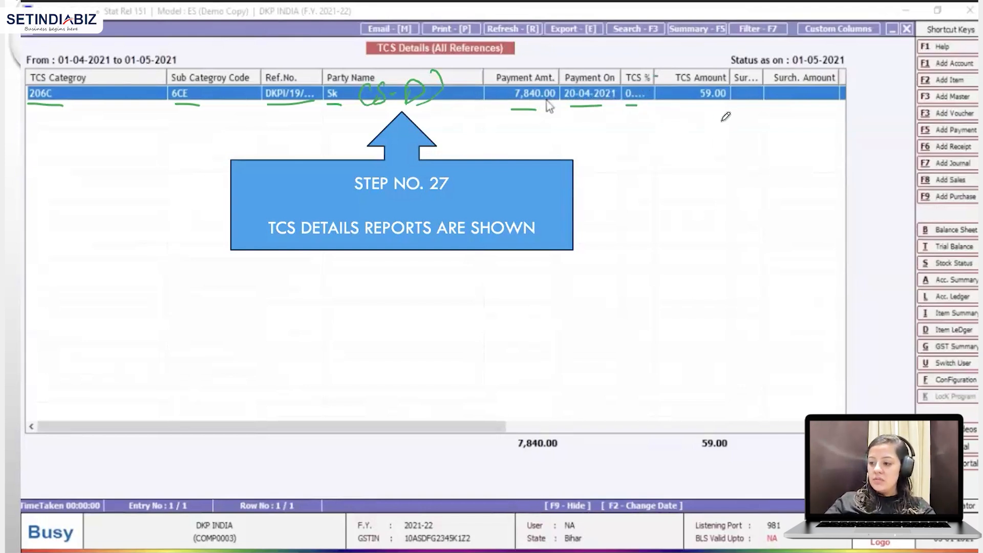
drag(684, 129, 832, 130)
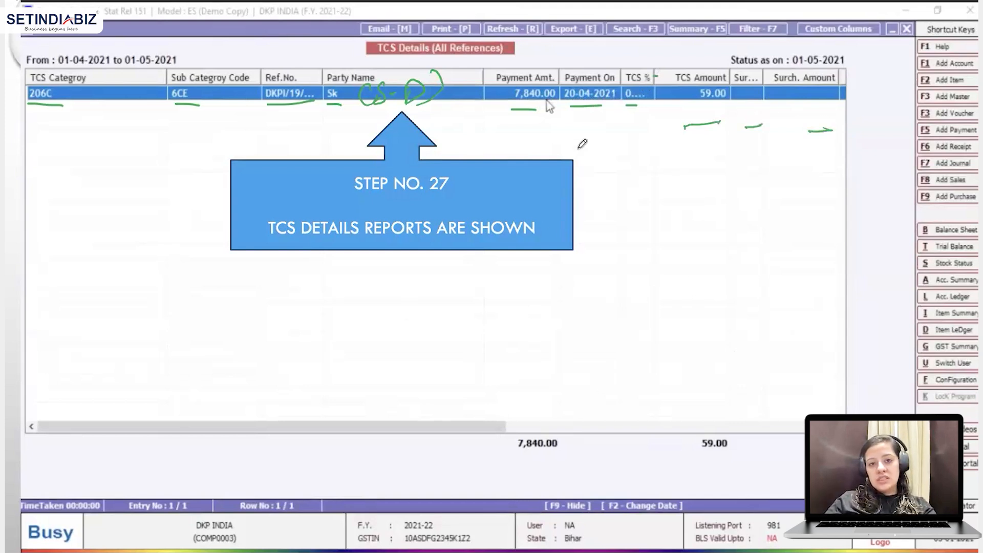
Underline the report's Refresh, Email, Print, Export, Search and Summary options
drag(489, 34, 506, 33)
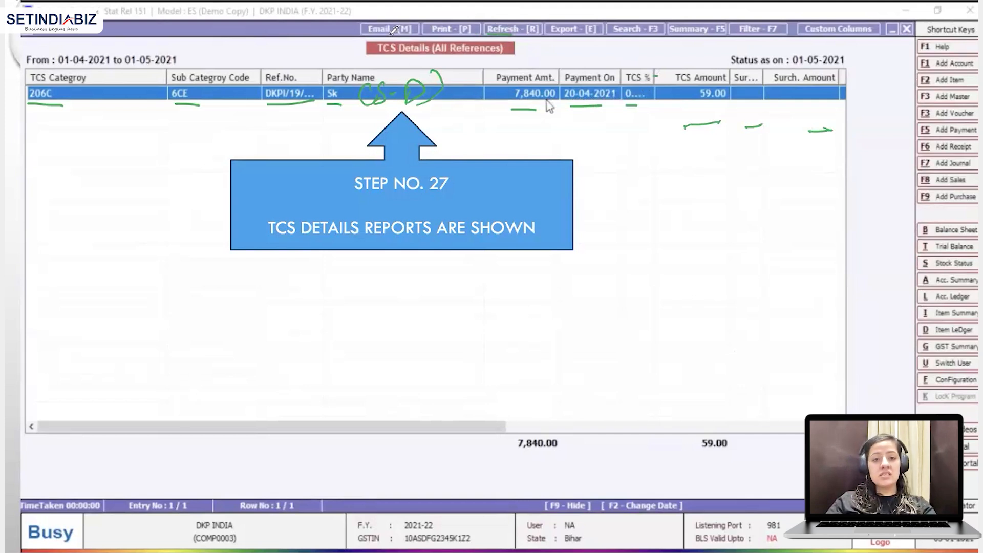
drag(391, 35, 464, 36)
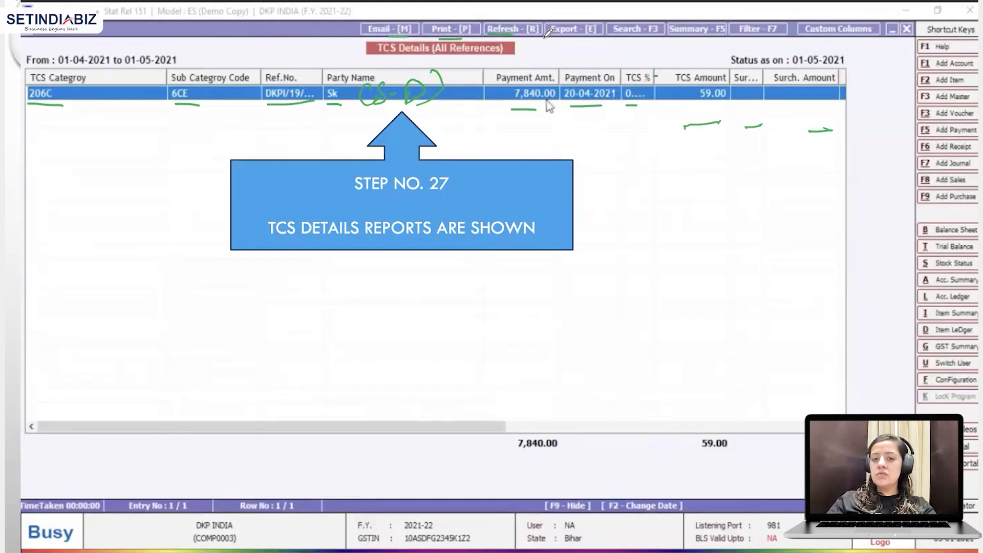
drag(564, 41, 711, 41)
click(630, 44)
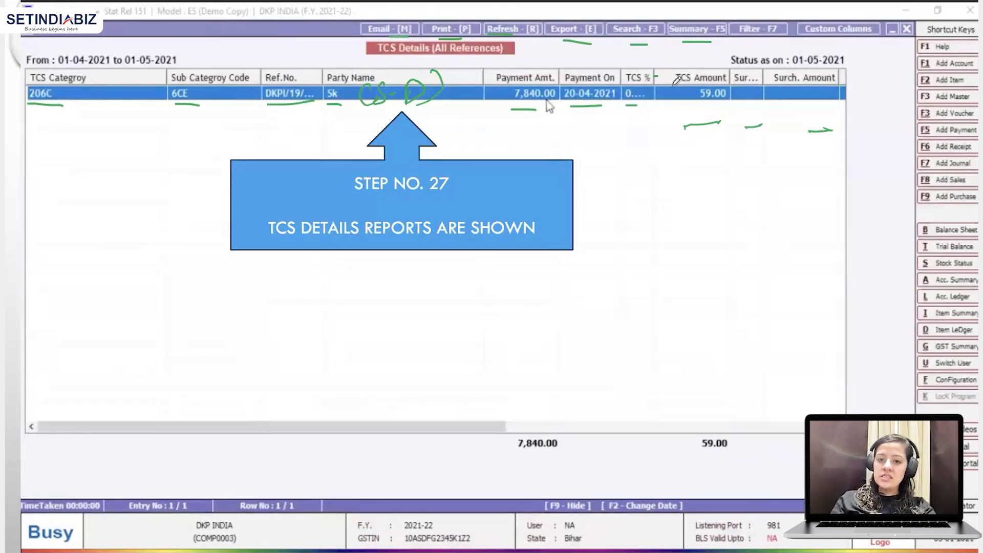
Circle the TCS amount, TCS category and party name columns in the report, and underline the Custom Columns option
mouse_move(677, 85)
mouse_down()
mouse_move(712, 104)
mouse_move(745, 49)
mouse_move(673, 38)
mouse_move(662, 107)
mouse_up()
mouse_move(45, 81)
mouse_down()
mouse_move(61, 134)
mouse_move(100, 91)
mouse_move(93, 62)
mouse_up()
mouse_move(363, 69)
mouse_down()
mouse_move(316, 118)
mouse_move(379, 107)
mouse_move(367, 62)
mouse_up()
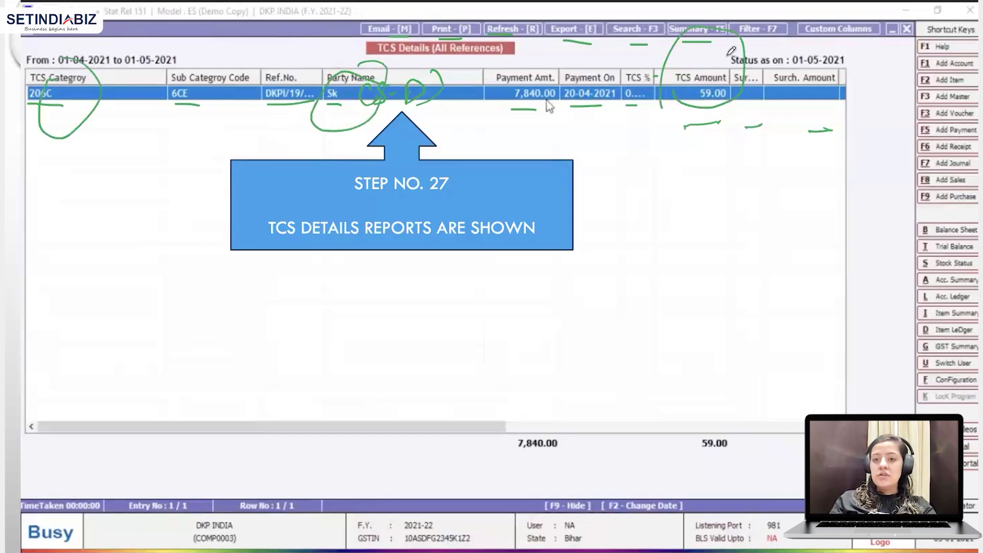
drag(797, 45, 836, 44)
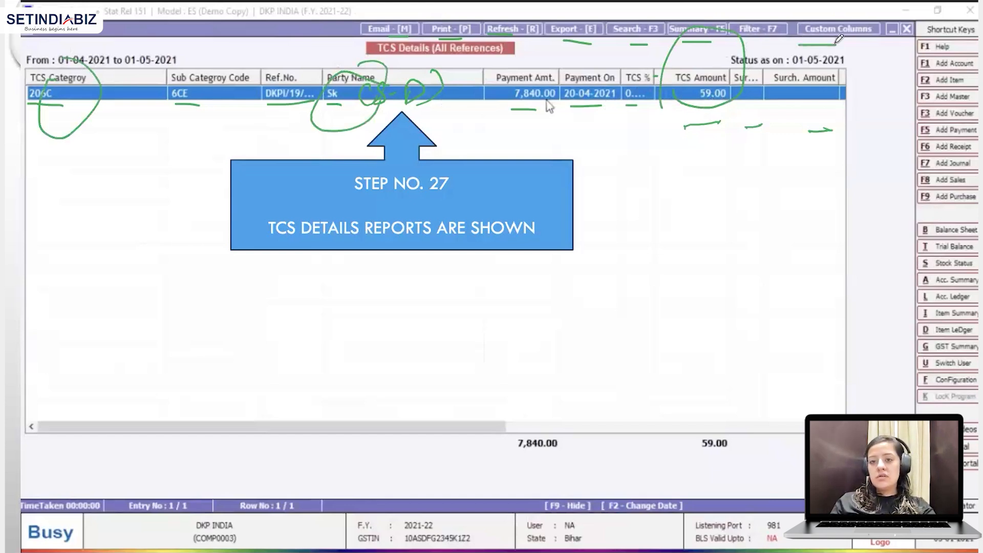